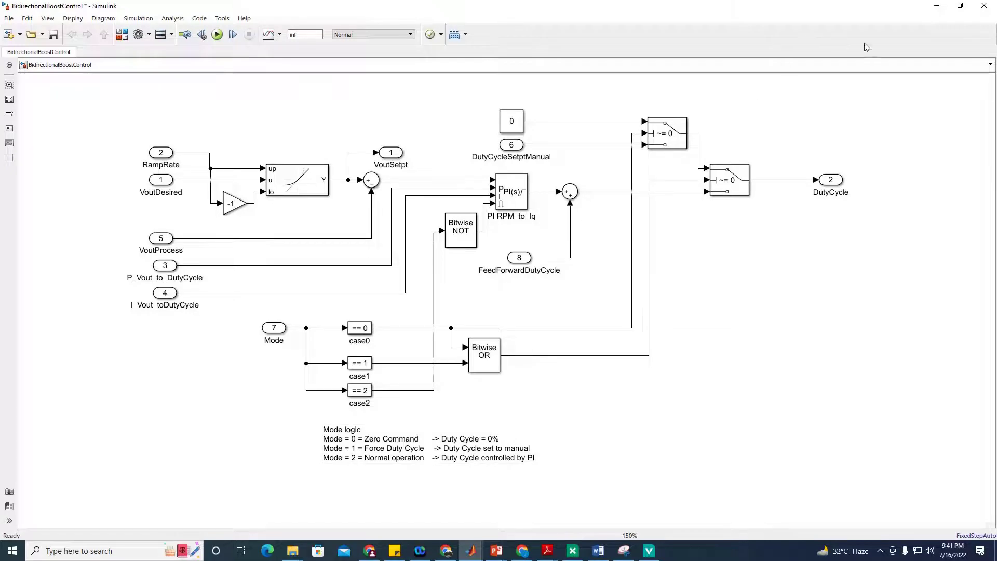
Step: Switch to the sustainability article in Adobe Reader and review the boost converter parameters in Table 1 and the Figure 8 voltage plots
click(936, 6)
scroll(465, 375, down, 8)
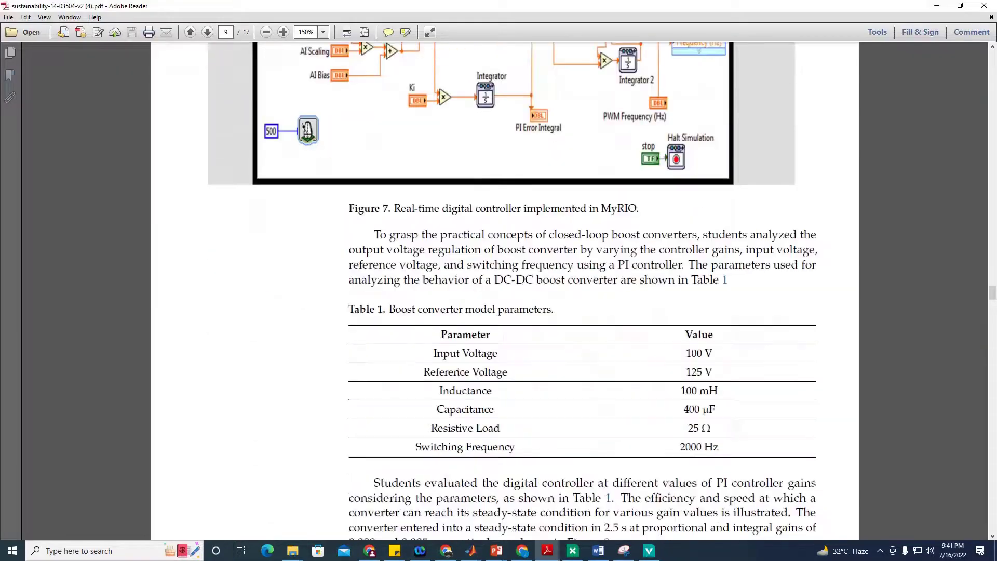
scroll(478, 282, down, 16)
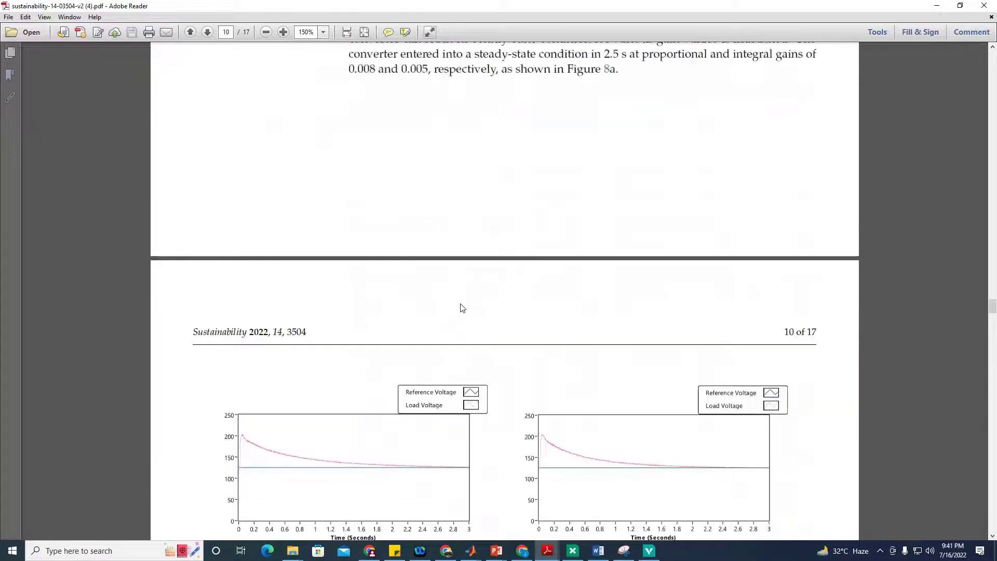
scroll(454, 310, down, 3)
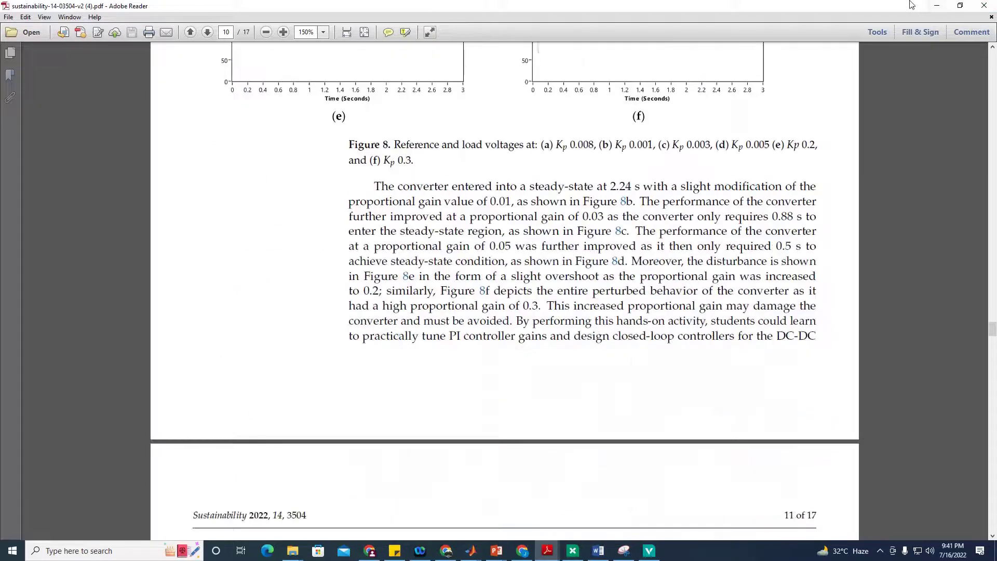
Step: Switch to VeriStand and create a new default project named "Boost converter"
key(alt+Tab)
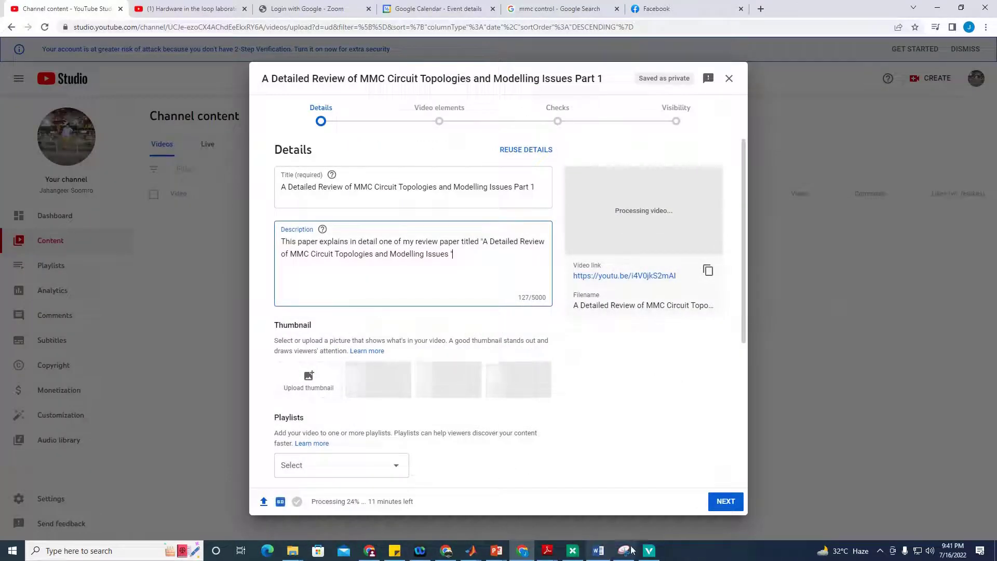
click(649, 551)
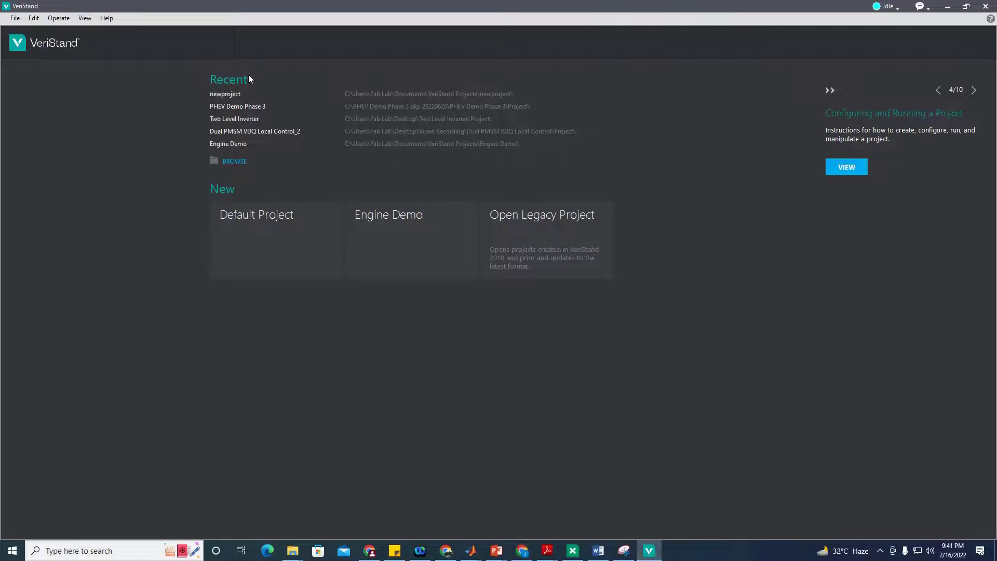
click(263, 224)
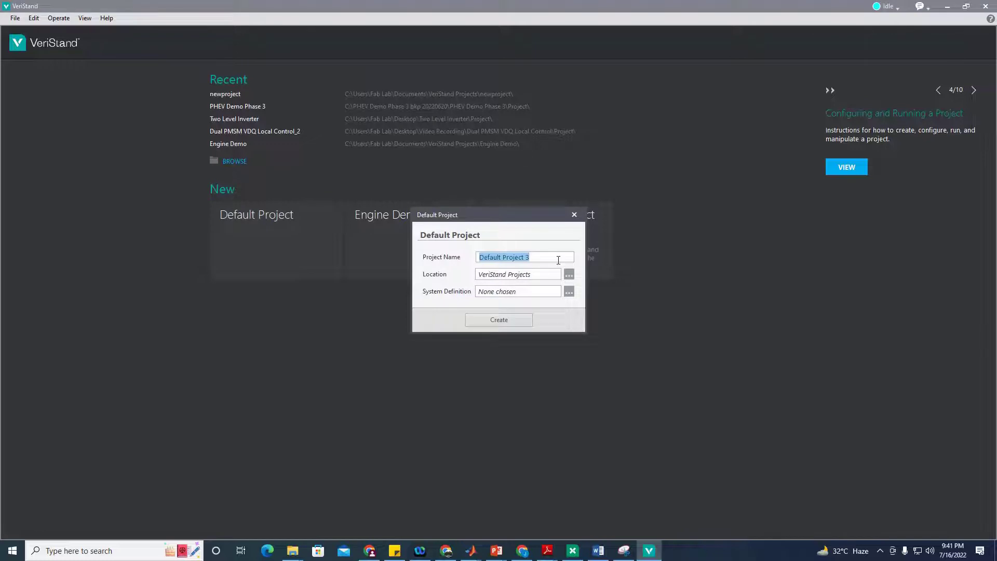
text(Boost conver)
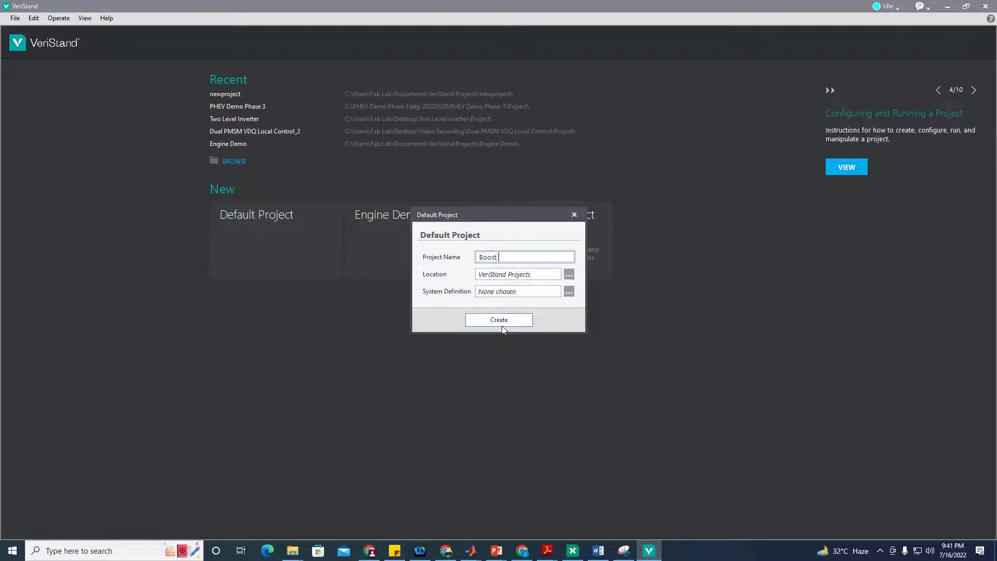
text(ter)
click(498, 320)
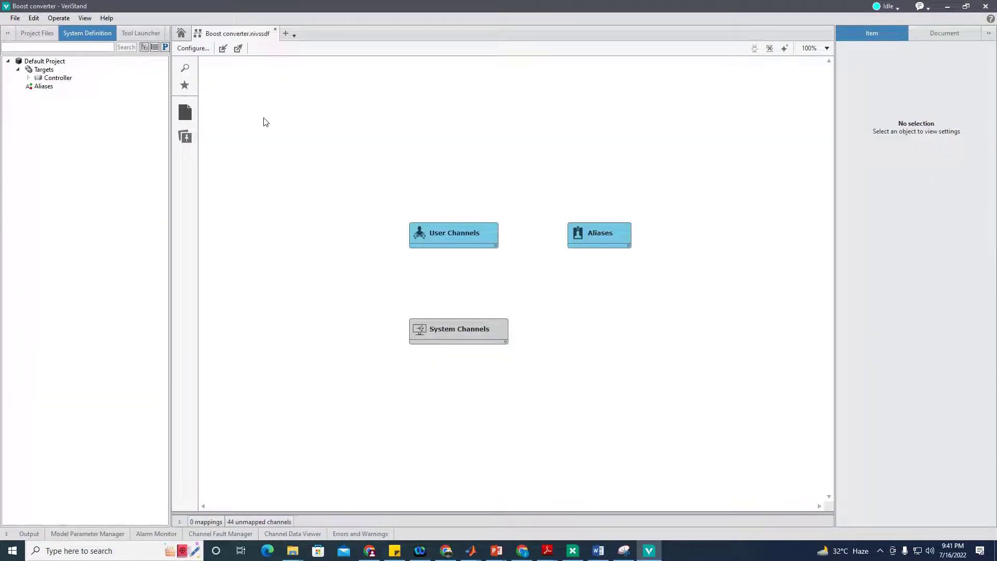
Step: Open the system definition in System Explorer and add the OPAL-RT Power Electronics Add-On custom device to the Controller
click(191, 49)
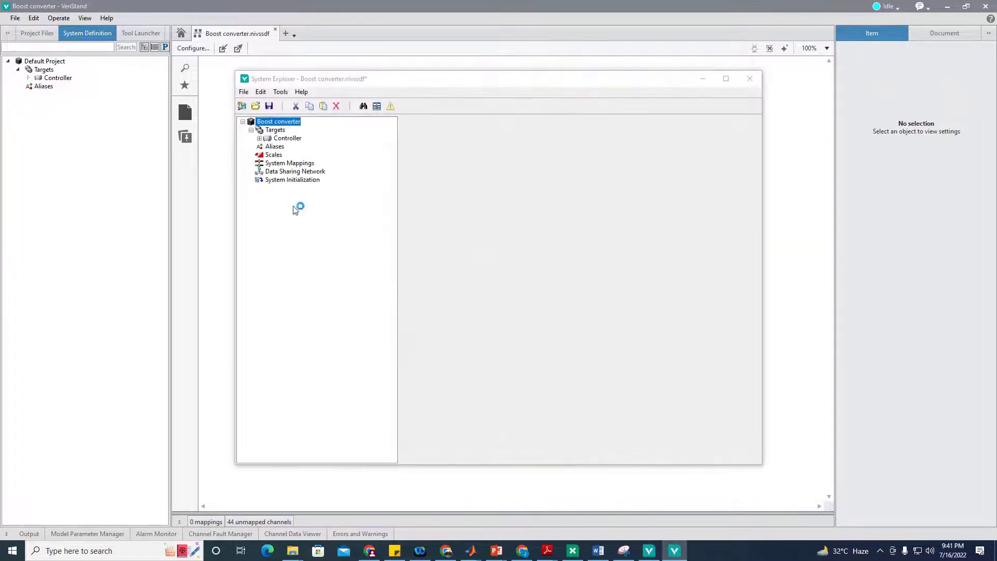
click(260, 131)
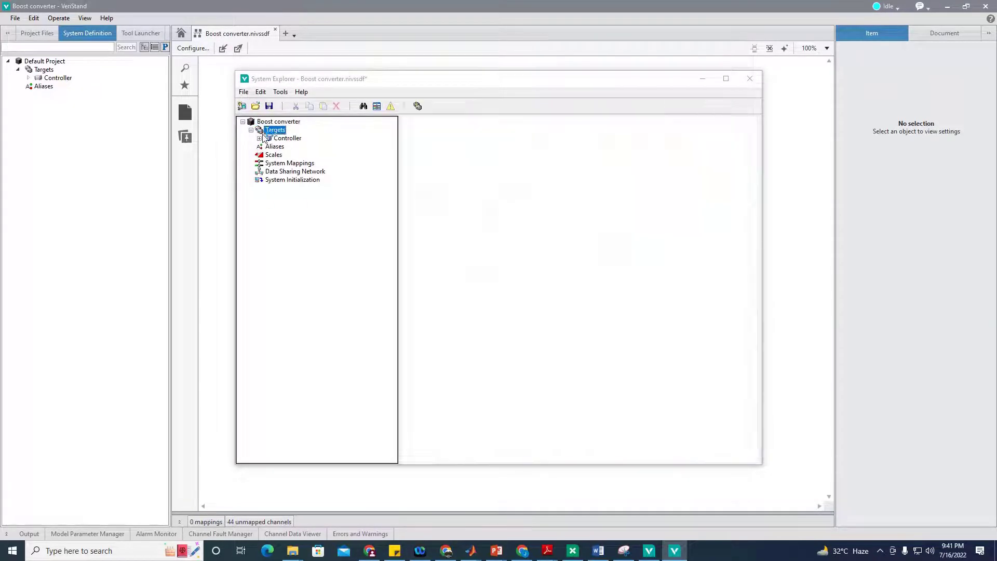
click(259, 138)
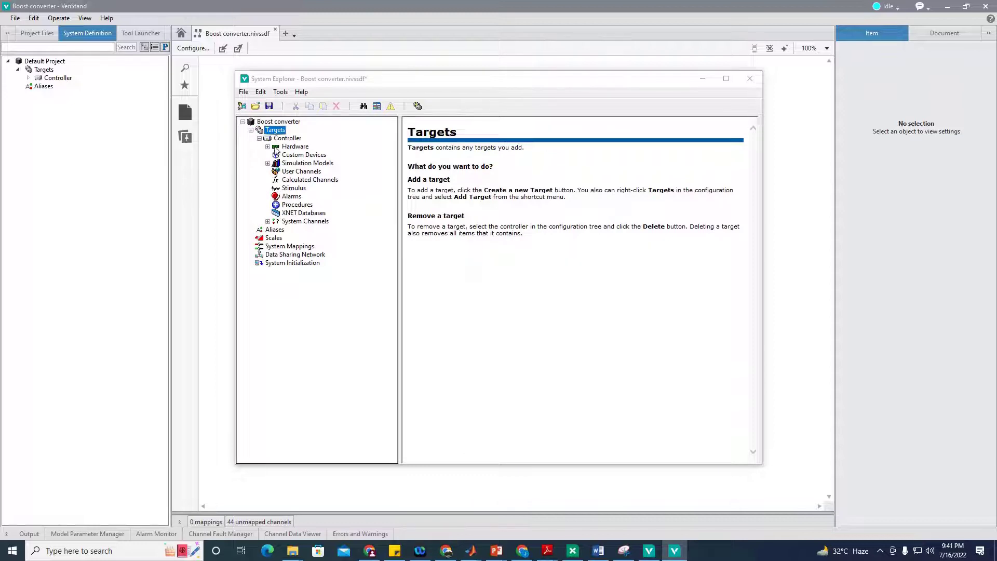
click(296, 155)
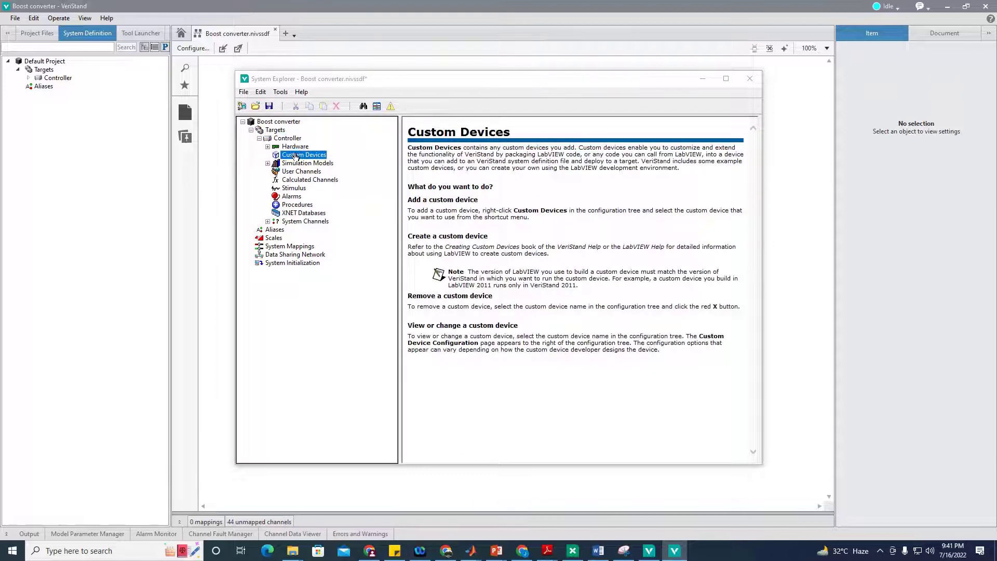
right_click(297, 155)
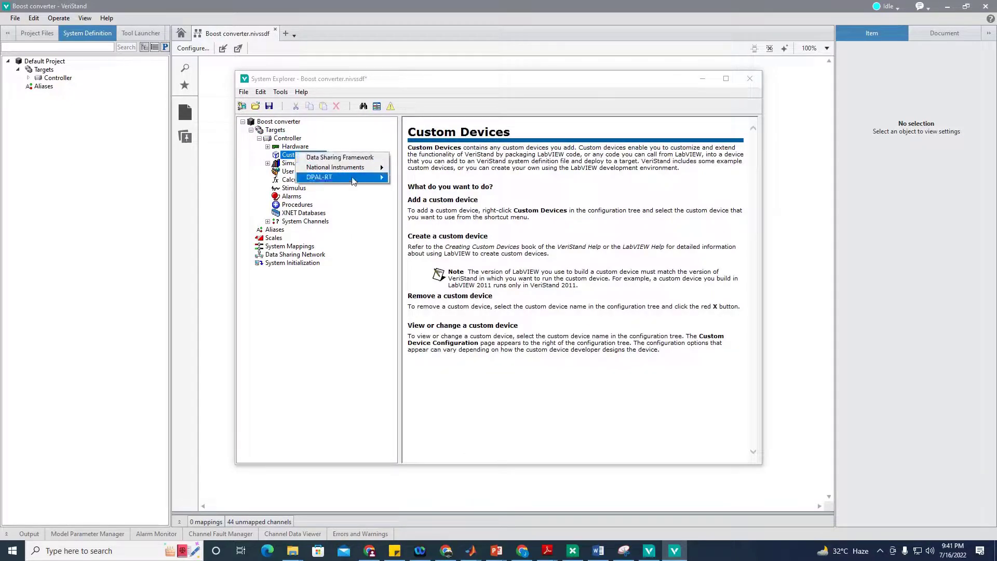
mouse_move(363, 177)
click(427, 177)
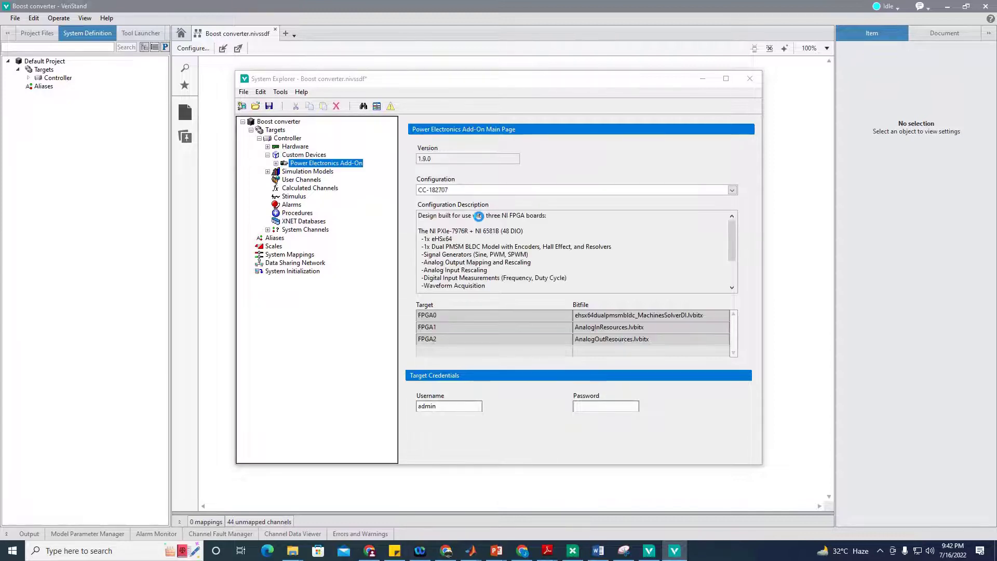
Step: Load the Simulink file Boost1_SPS as the circuit model file of Circuit Model 1 in the Power Electronics Add-On
click(276, 163)
click(314, 171)
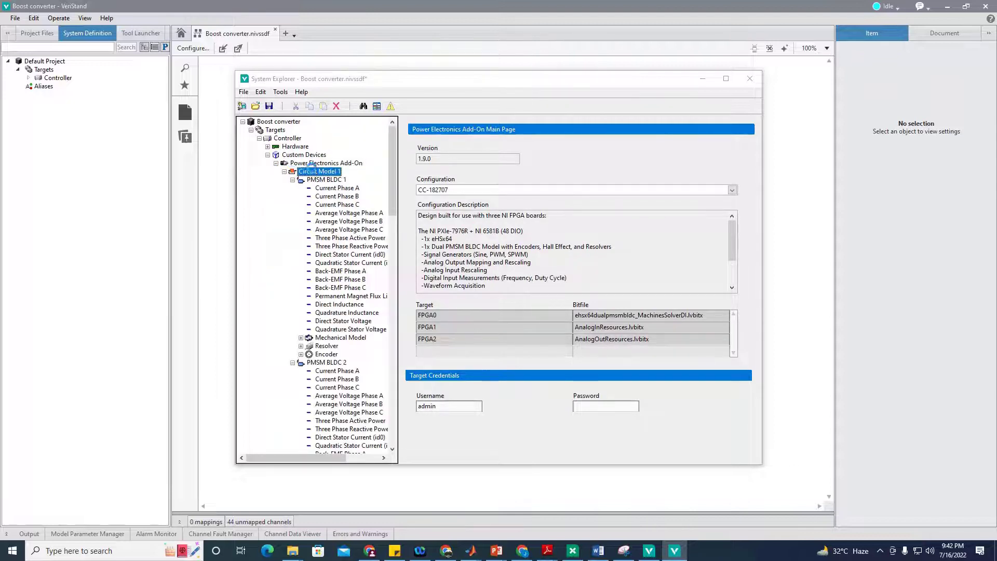
click(680, 229)
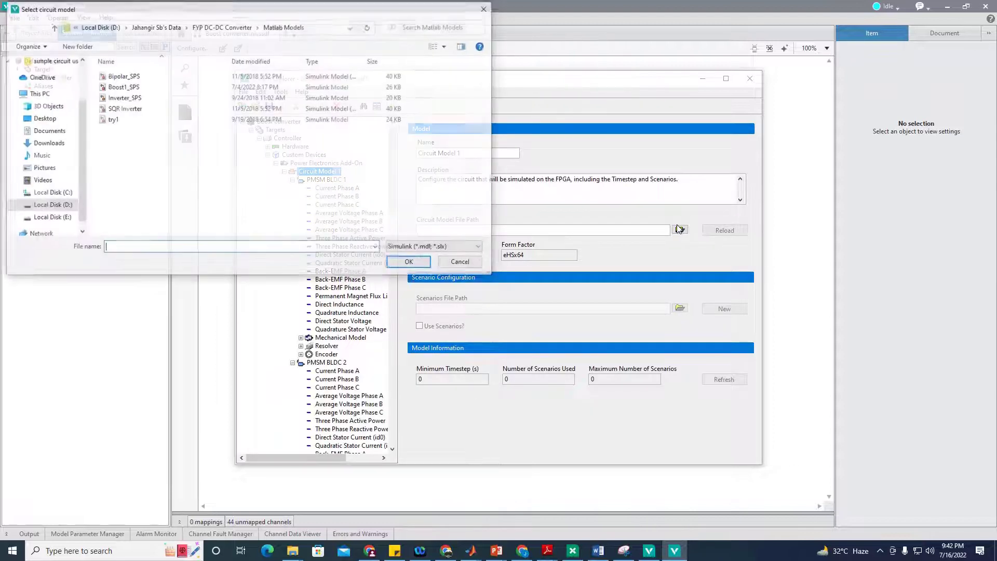
mouse_move(470, 551)
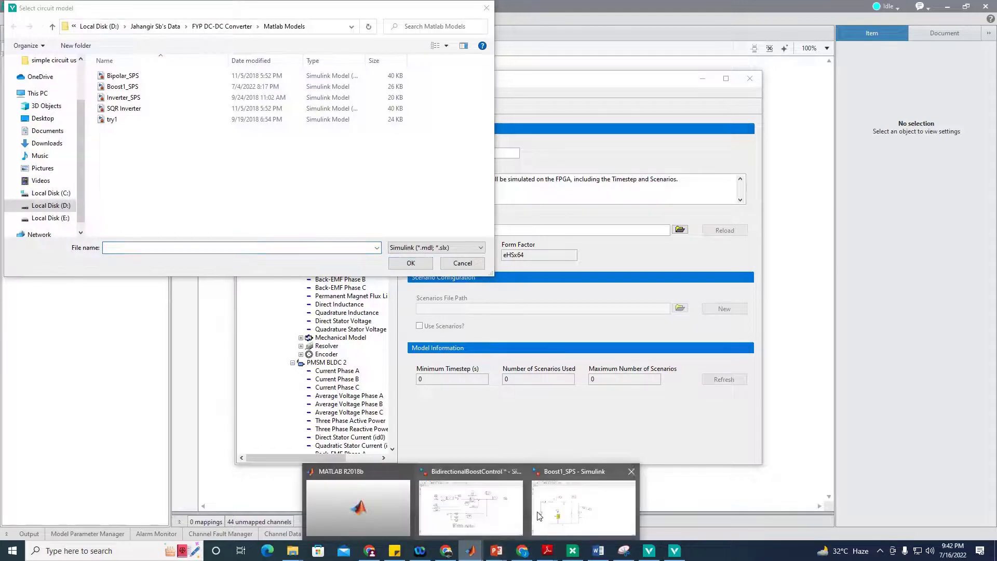
click(588, 468)
click(937, 5)
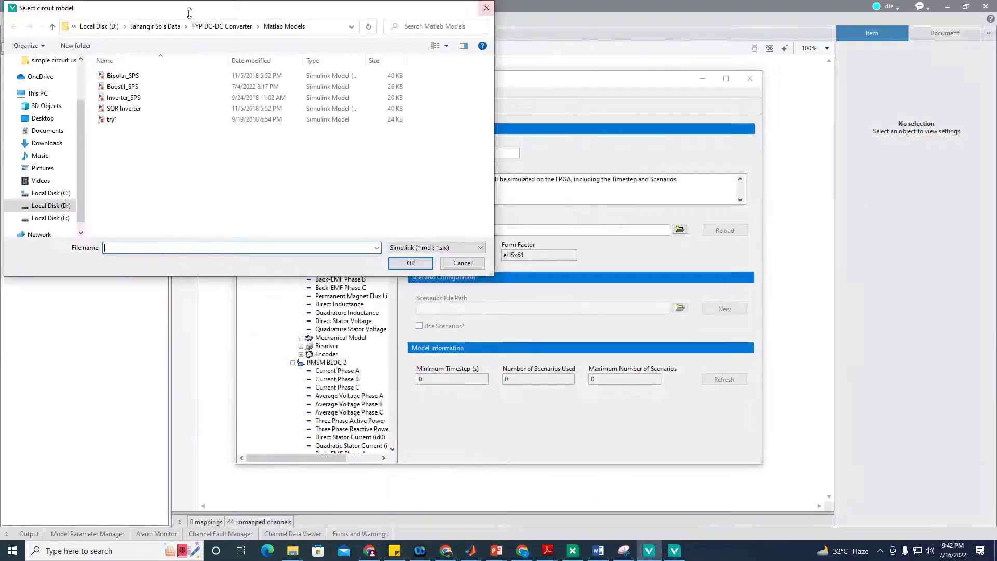
double_click(123, 86)
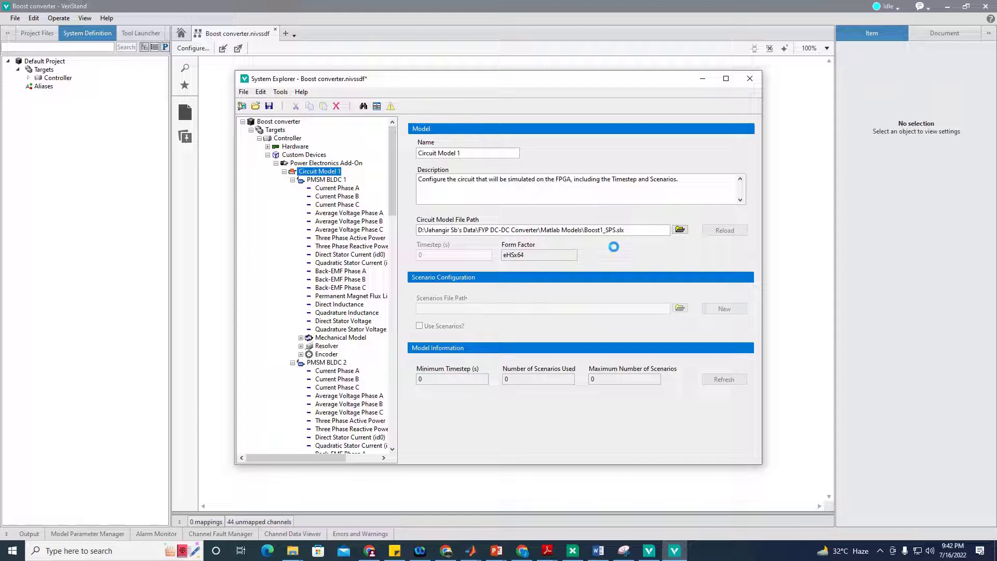
Step: Switch to the article in Adobe Reader and look over the Figure 8 reference and load voltage plots
click(547, 550)
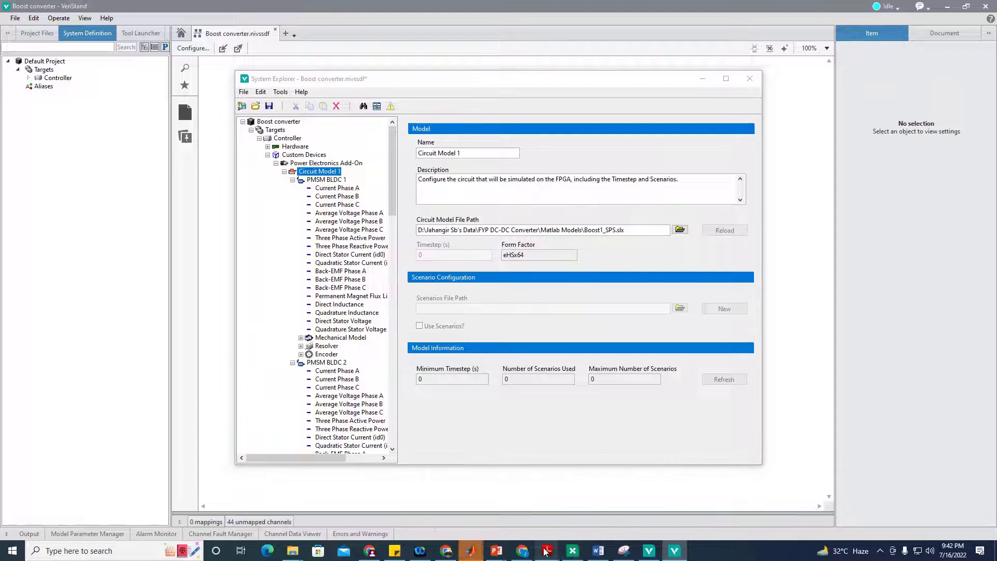
click(609, 523)
scroll(472, 370, up, 15)
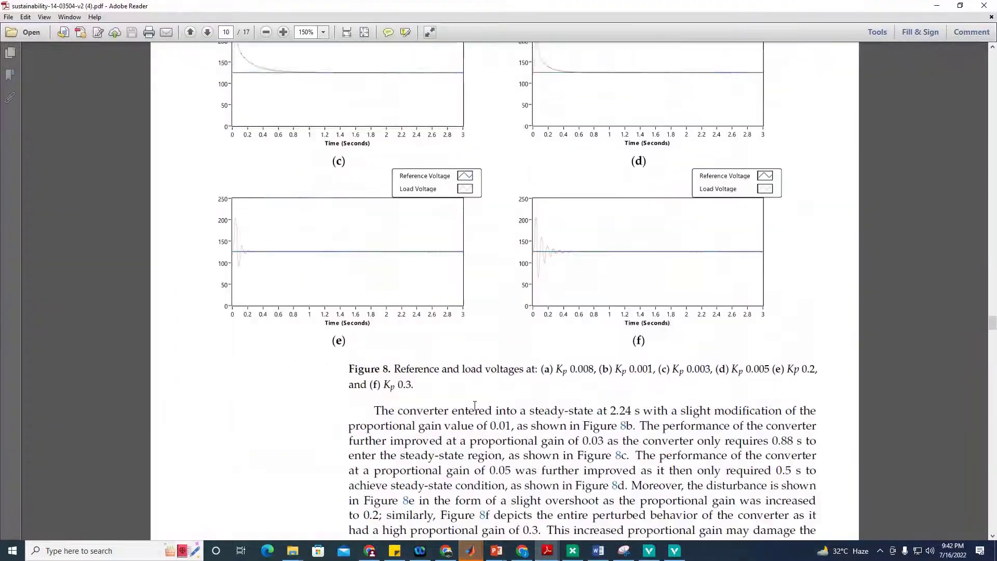
drag(992, 314, 991, 52)
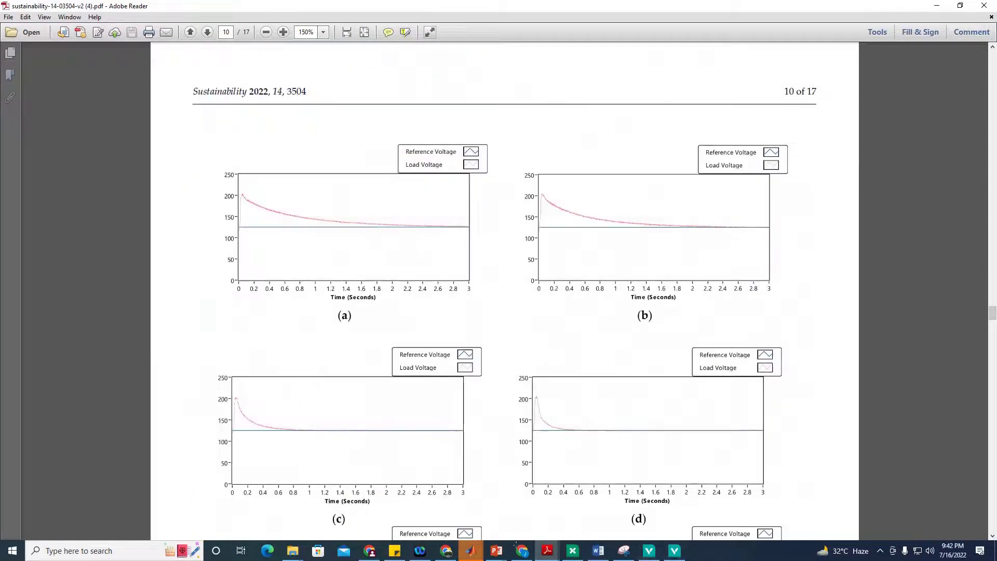
Step: View the YouTube video "Hardware in the loop laboratory for power electronics teaching" in Chrome, highlight its title, and return to System Explorer
click(521, 550)
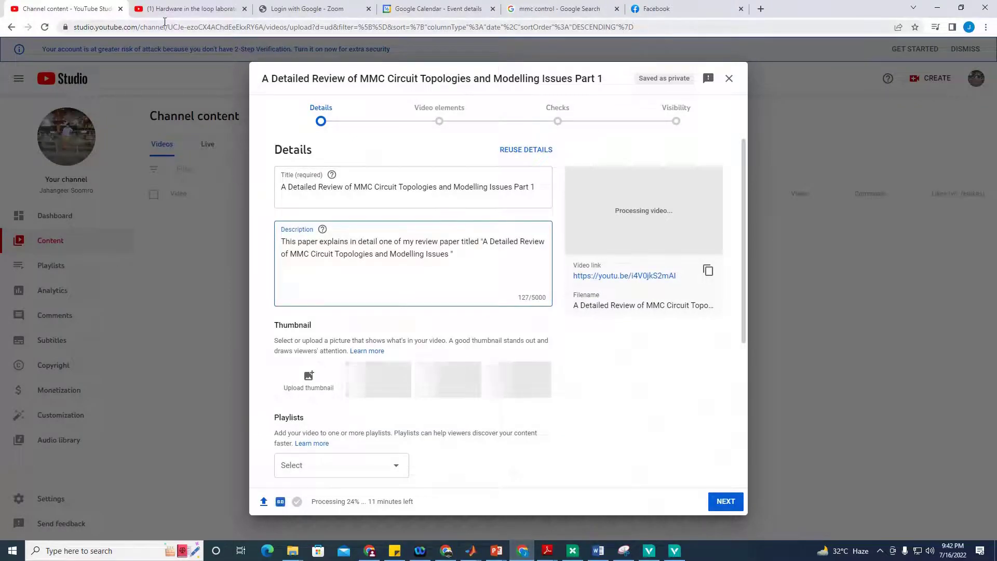
click(164, 23)
click(192, 6)
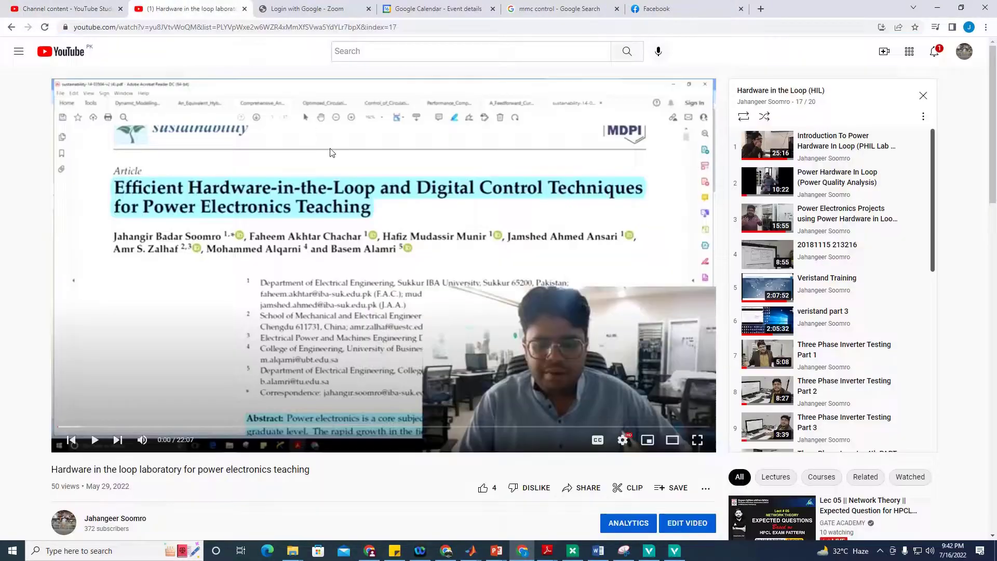
triple_click(104, 469)
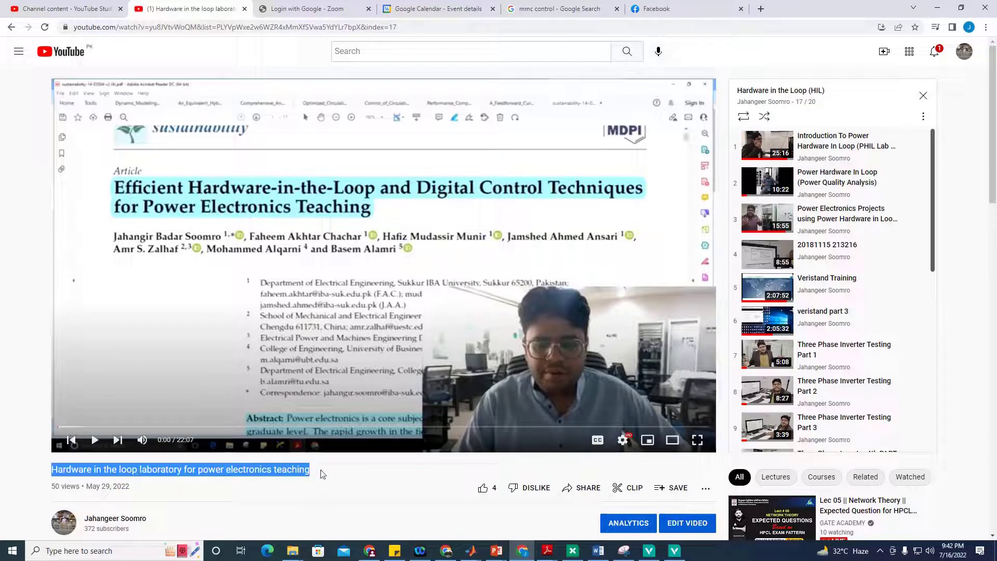
click(447, 553)
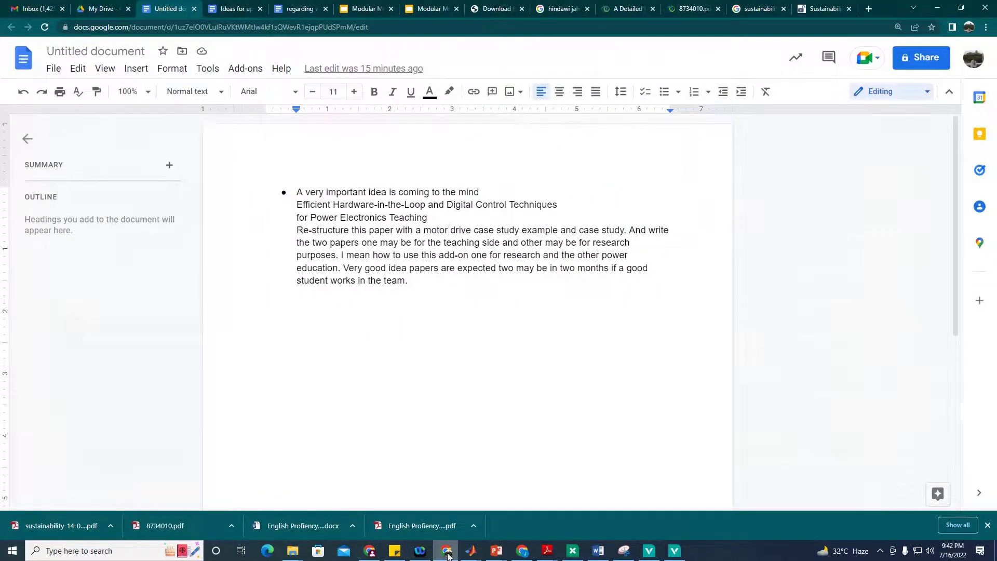
click(447, 553)
click(546, 550)
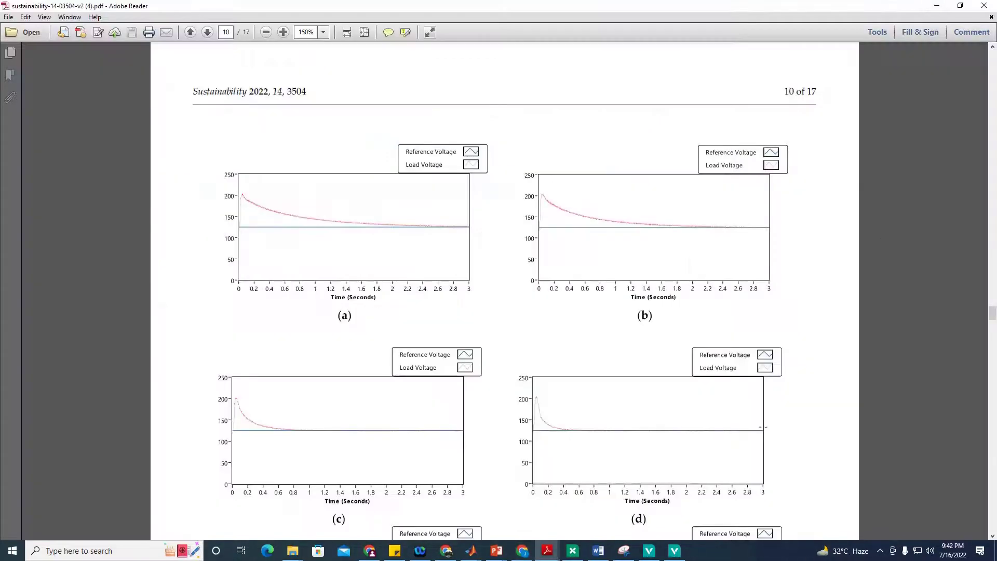
click(936, 5)
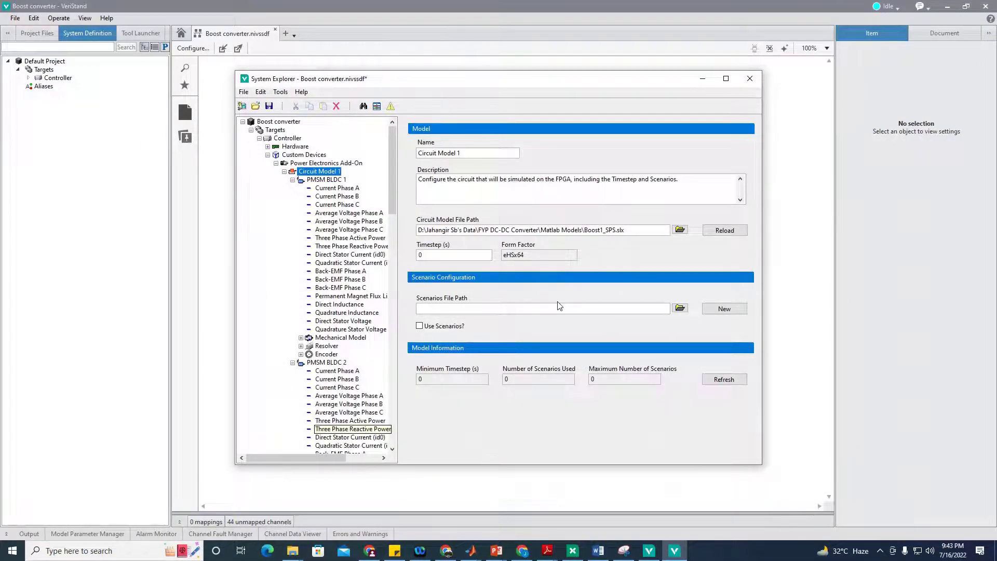
Step: Refresh the Circuit Model 1 information and inspect the Controller's Hardware, Custom Devices and Power Electronics Add-On entries
click(742, 384)
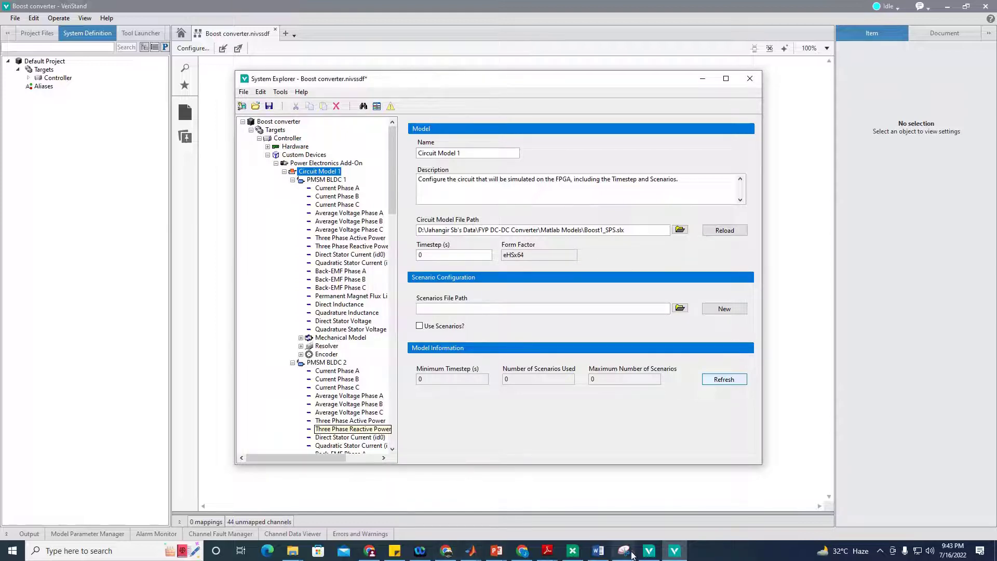
click(301, 148)
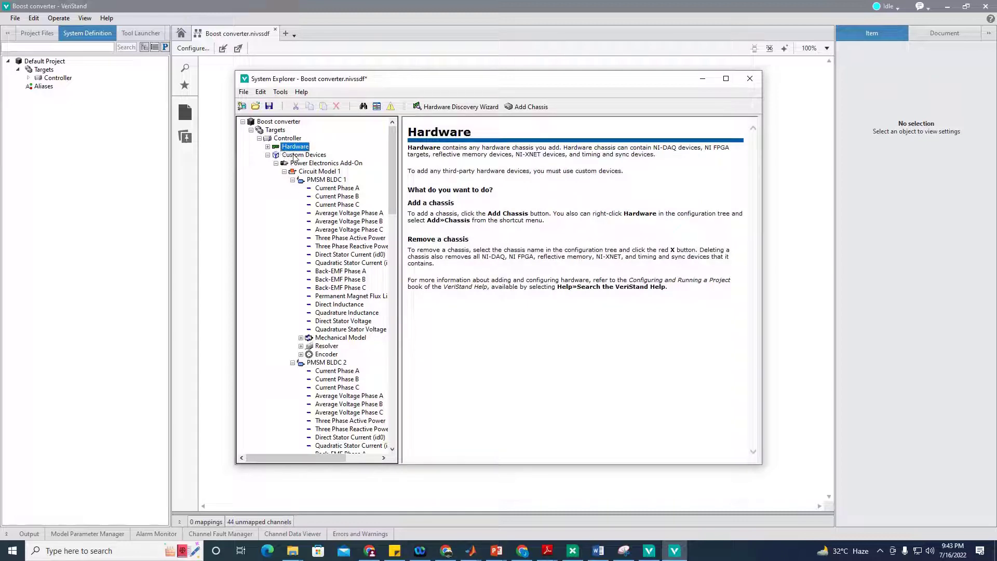
click(289, 154)
click(277, 150)
double_click(277, 150)
click(305, 173)
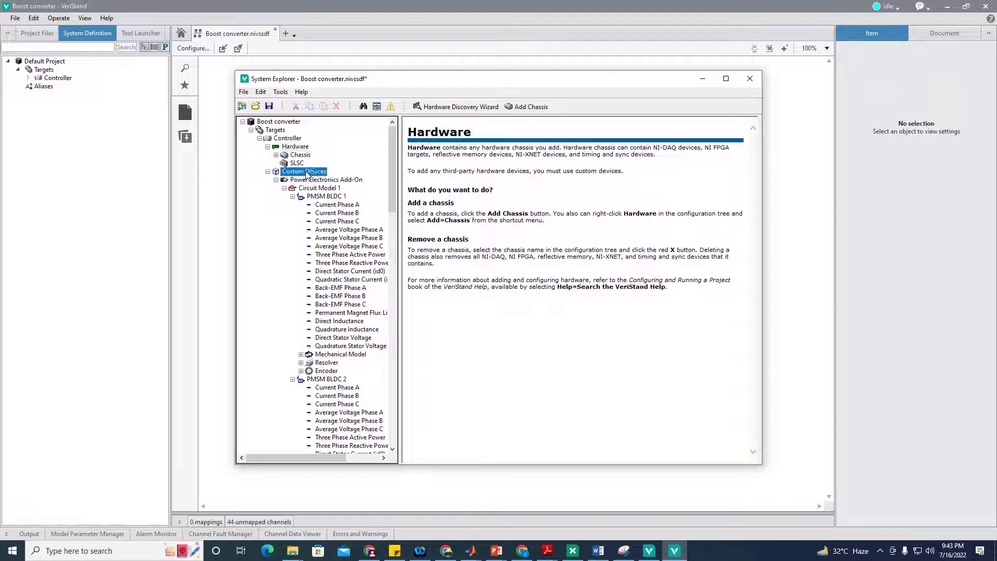
click(267, 171)
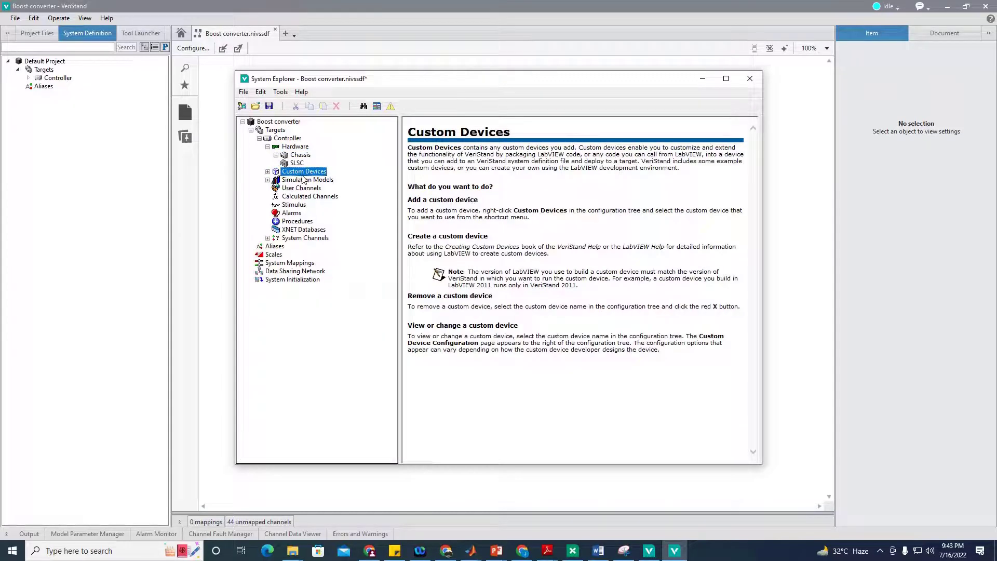
click(267, 171)
click(302, 180)
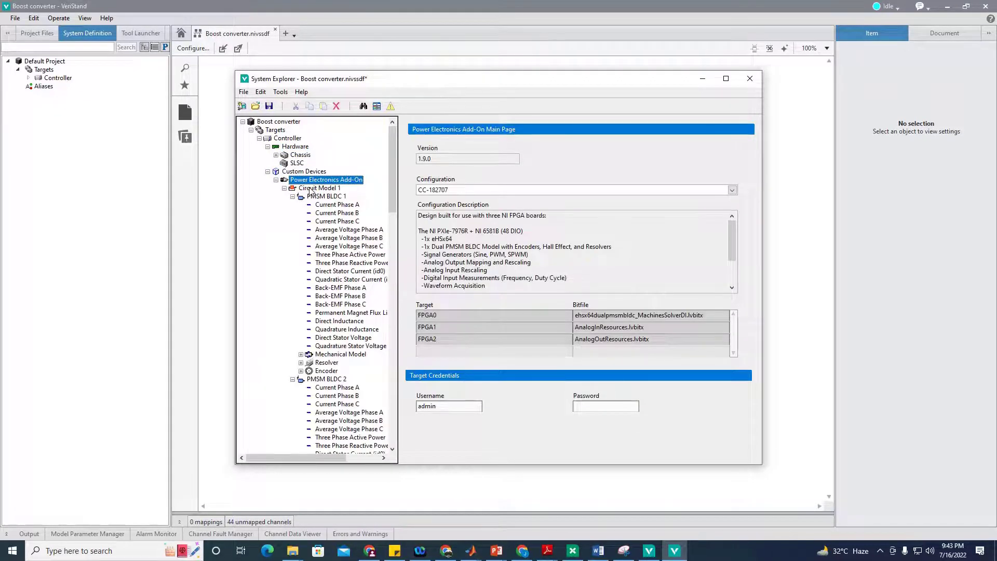
click(311, 189)
Step: Show the Controller's target settings and switch to NI Measurement & Automation Explorer to look up the remote systems
click(287, 138)
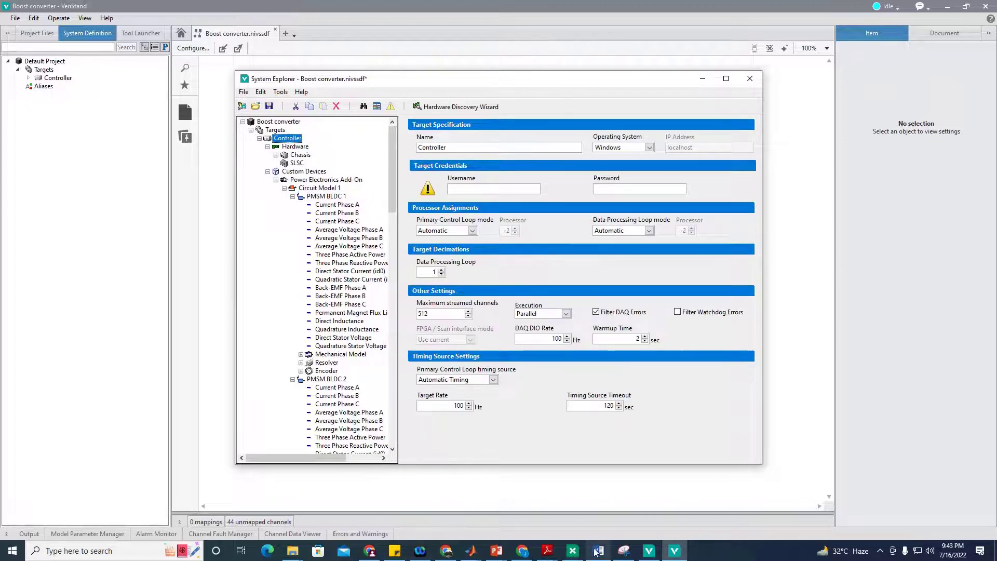
mouse_move(572, 551)
click(588, 510)
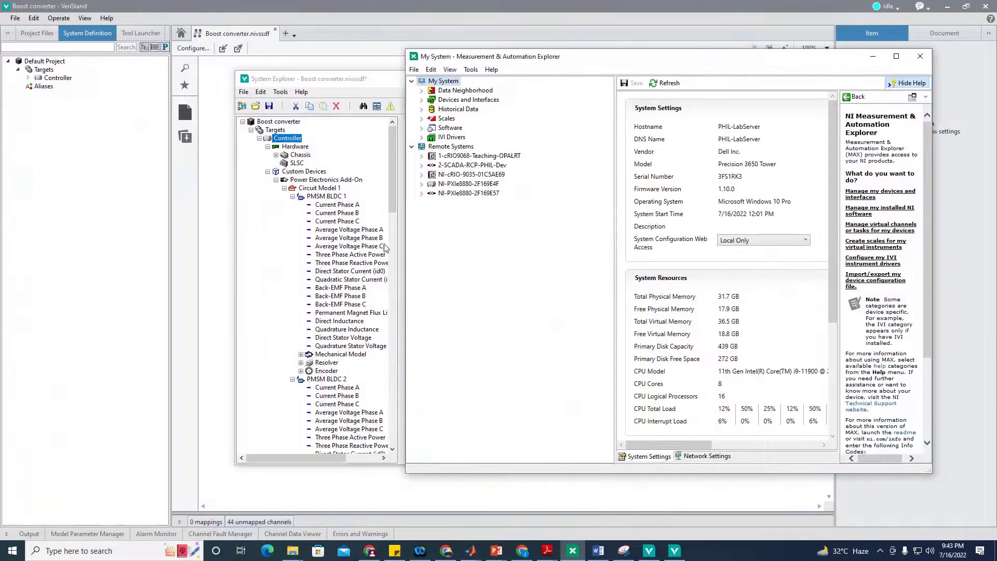
Step: Copy the IP address of the NI-PXIe8880-2F169E4F remote system and return to System Explorer
click(469, 185)
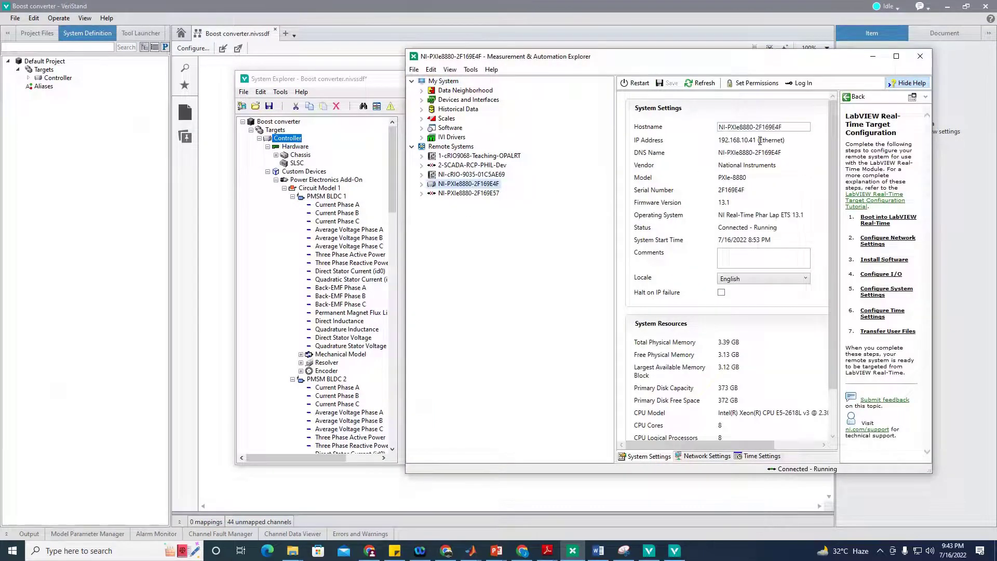
drag(756, 141, 715, 141)
right_click(738, 141)
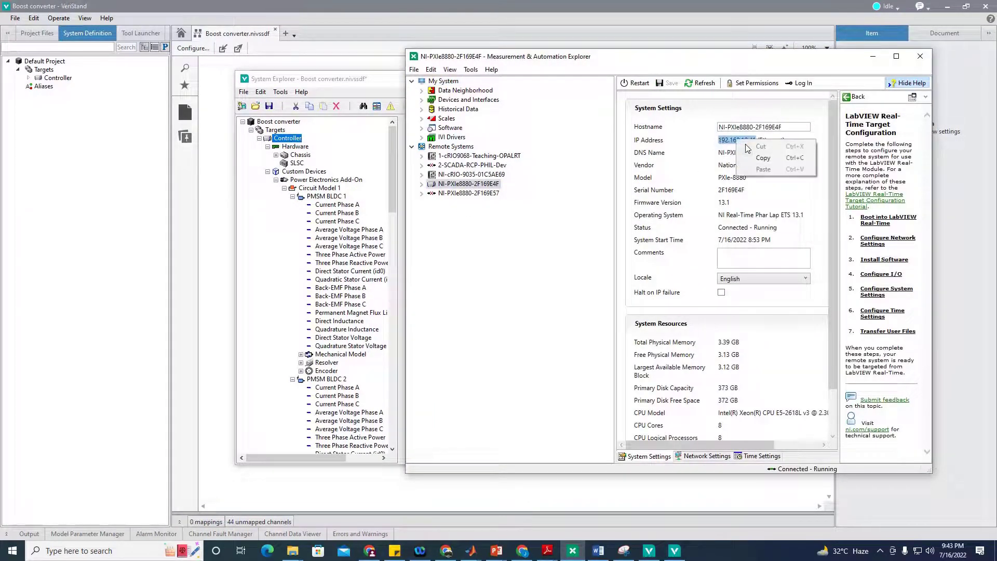
click(749, 157)
click(517, 12)
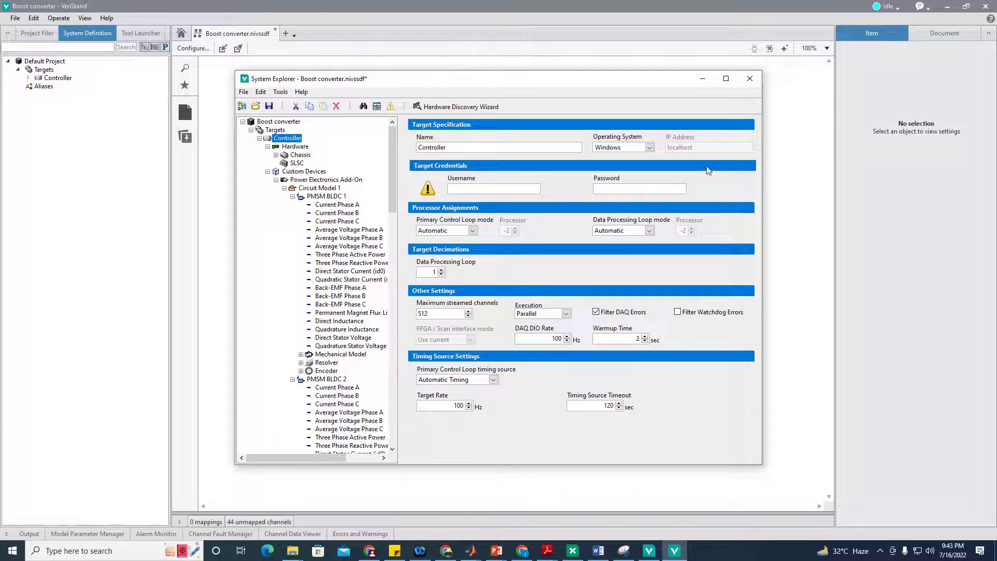
Step: Set the Controller's operating system to PharLap and its IP address to 192.168.10.41, and save the system definition
click(611, 146)
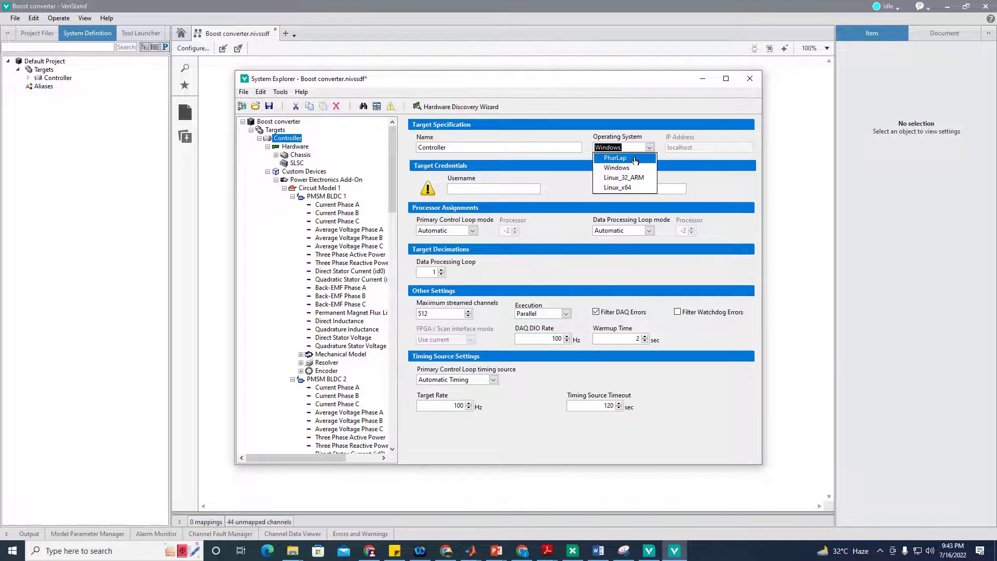
click(613, 156)
double_click(693, 146)
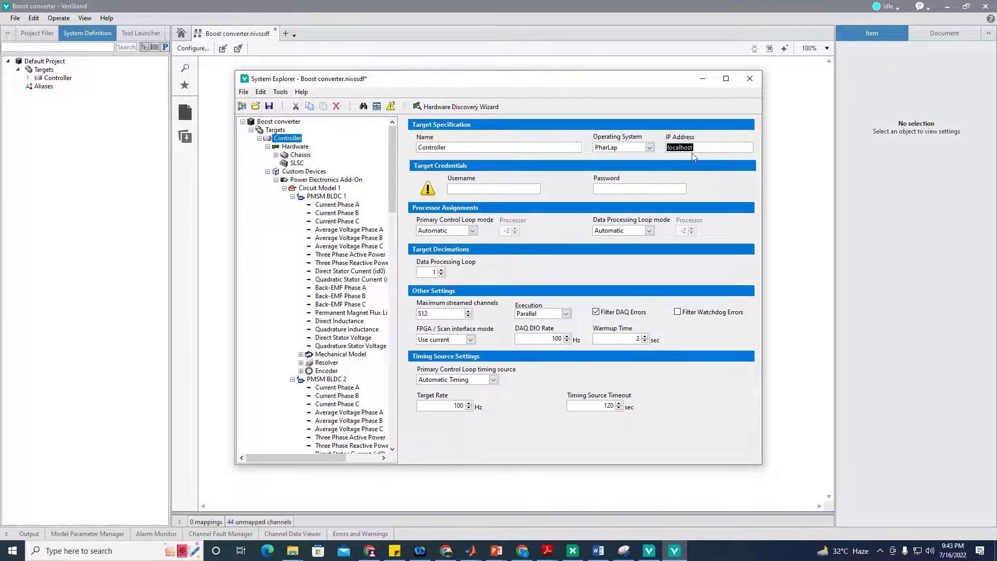
key(ctrl+v)
click(269, 106)
Step: Collapse the PMSM BLDC, PWM, SPWM and Sinewave Generators branches under Circuit Model 1
click(292, 196)
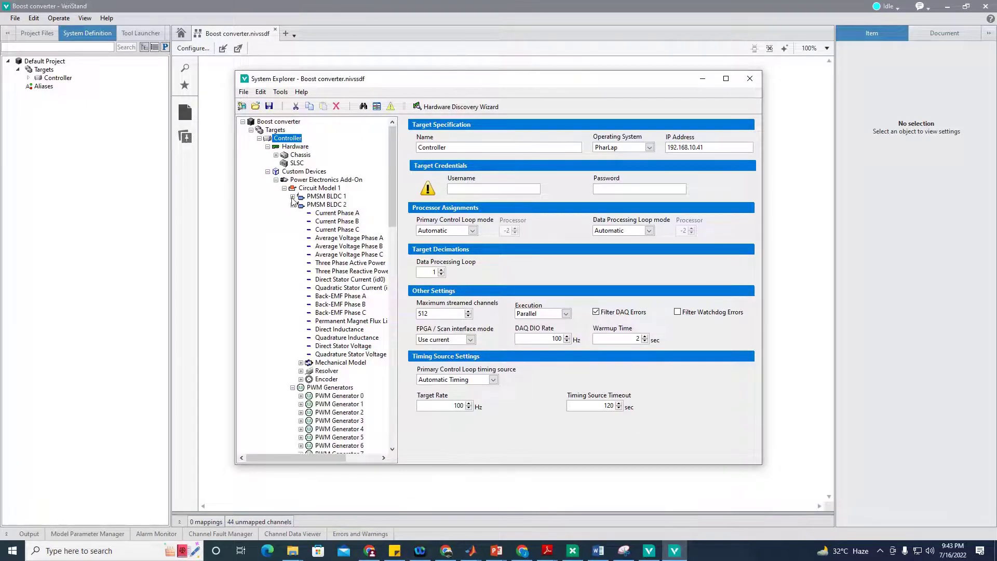
click(292, 205)
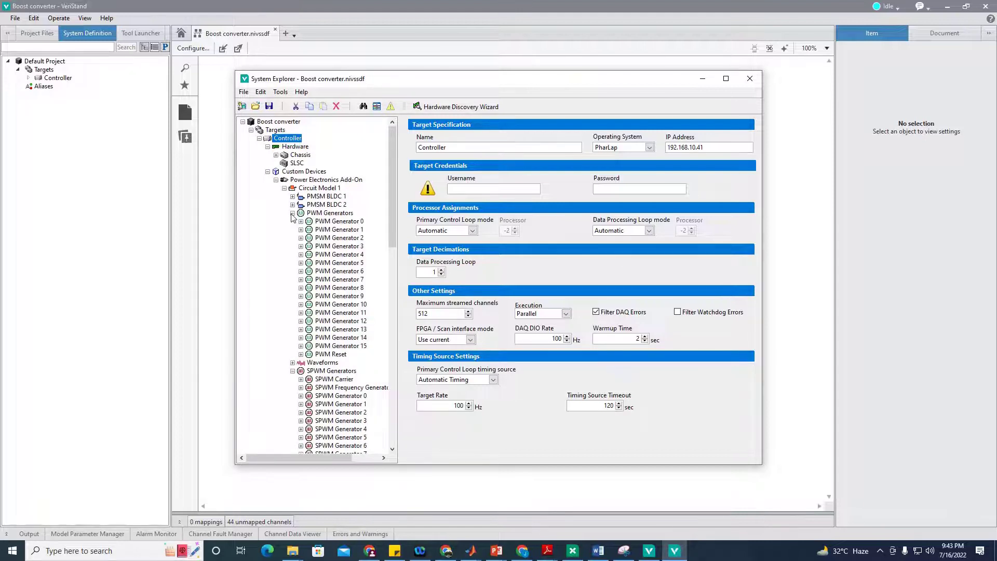
click(292, 213)
click(292, 230)
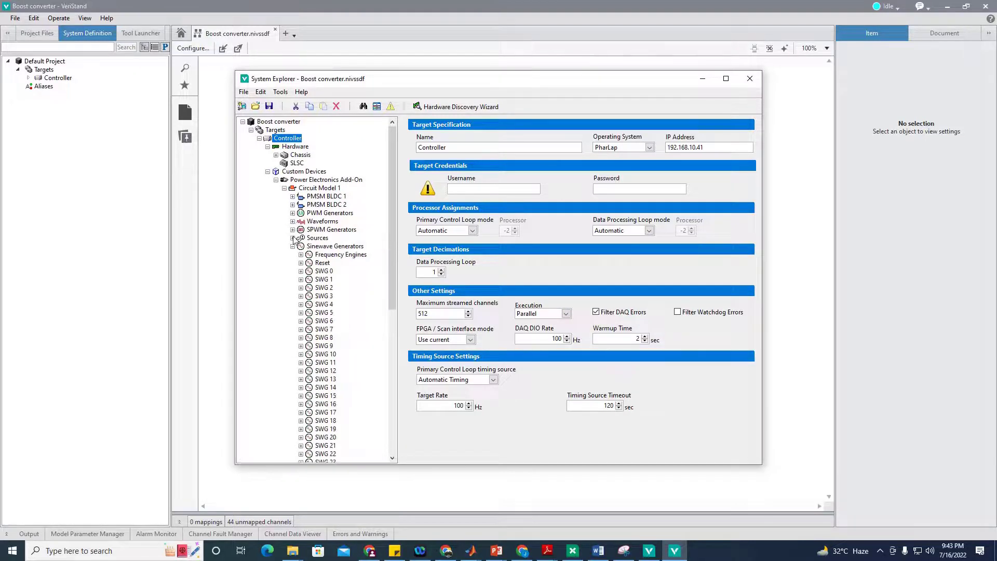
click(292, 246)
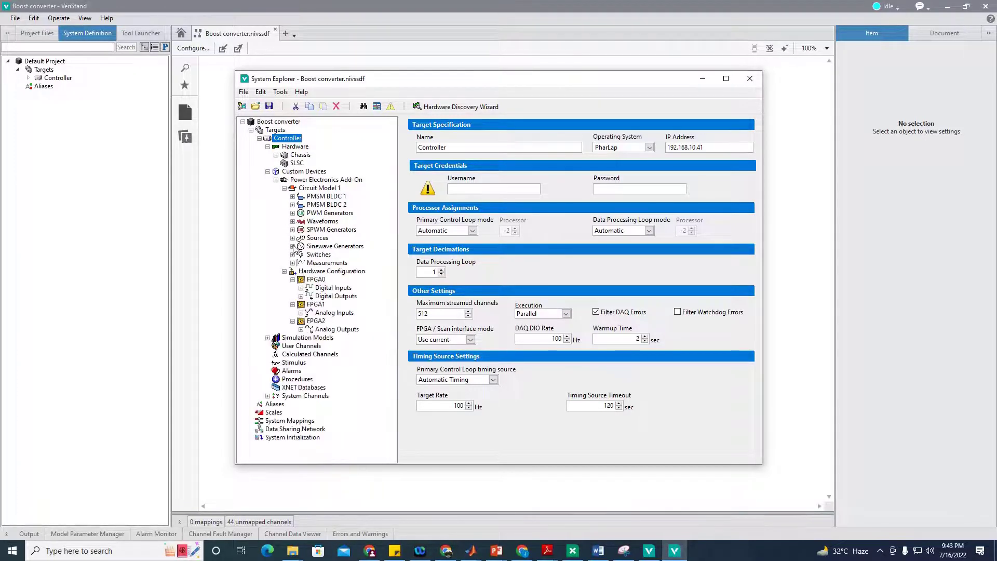
Step: Show the Switches settings of Circuit Model 1 and look up SW01 in the Boost1_SPS Simulink model before returning to System Explorer
click(325, 255)
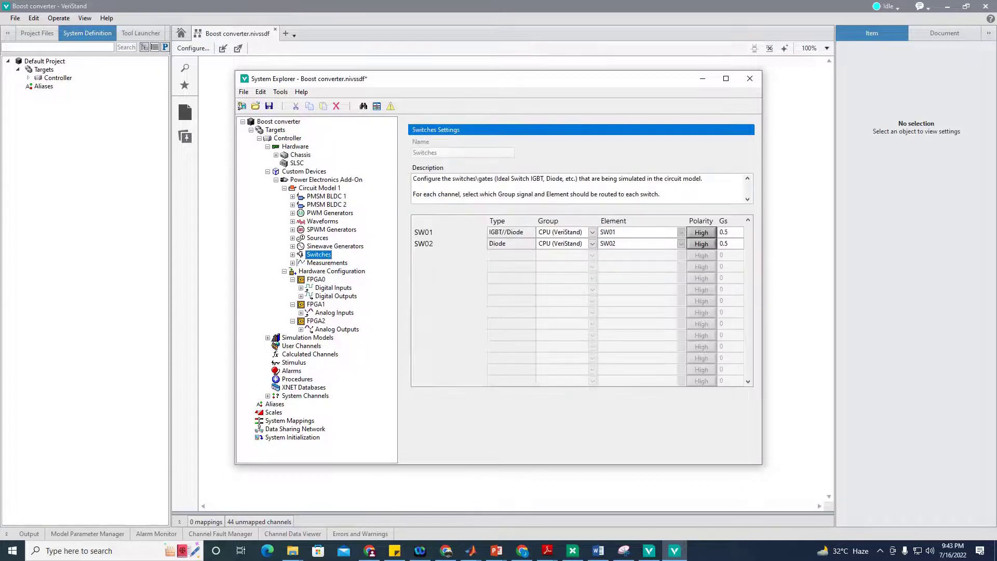
mouse_move(470, 551)
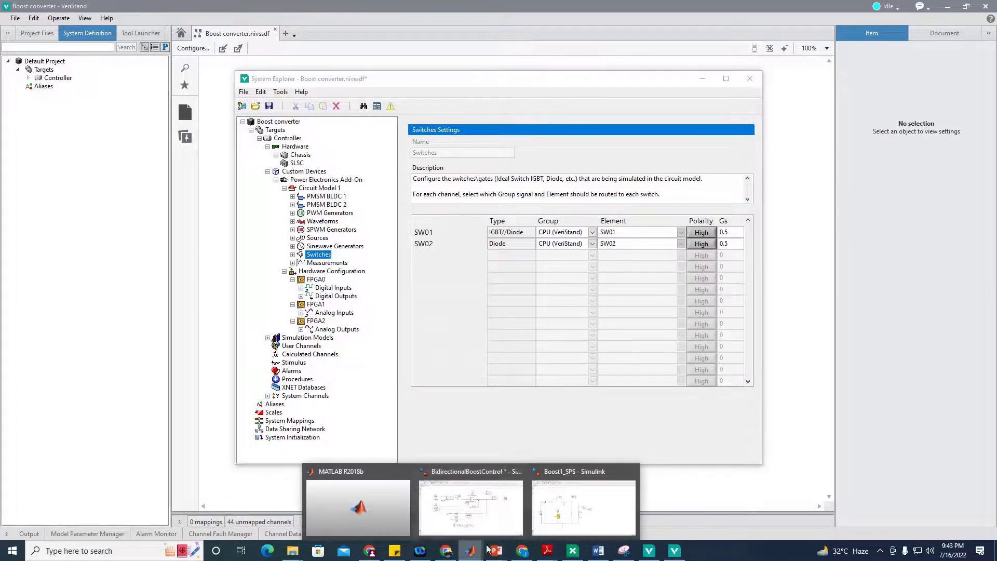
click(541, 496)
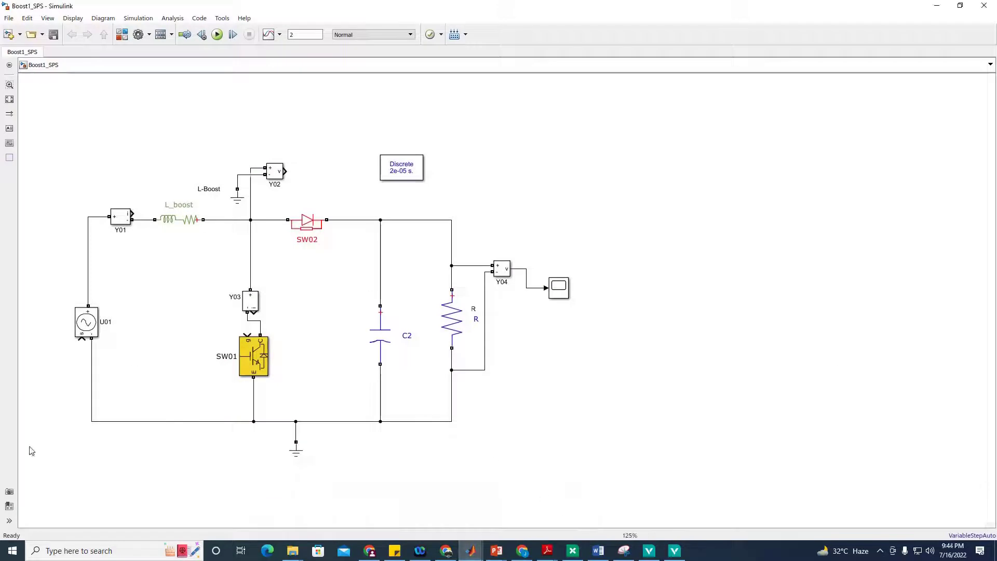
click(263, 373)
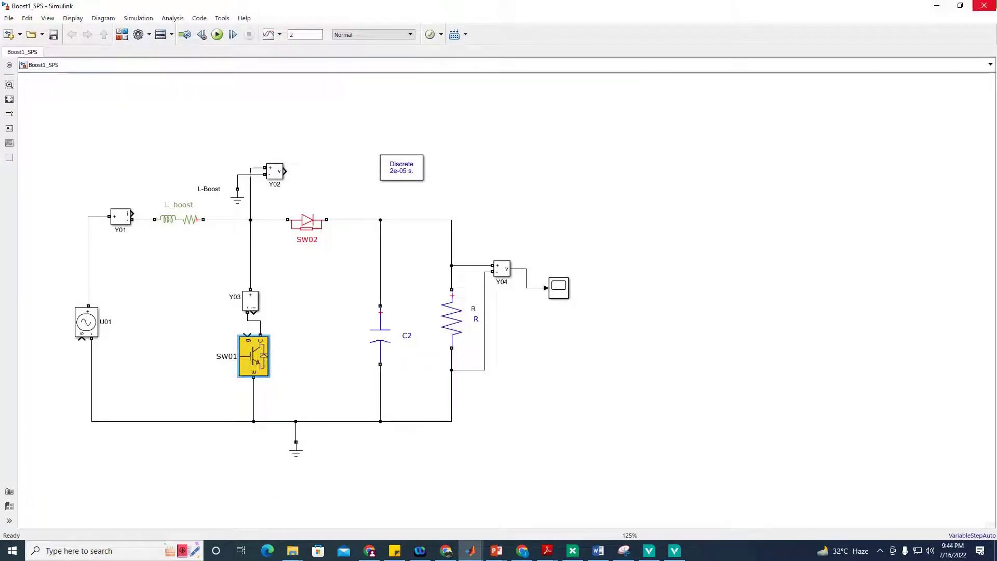
click(944, 6)
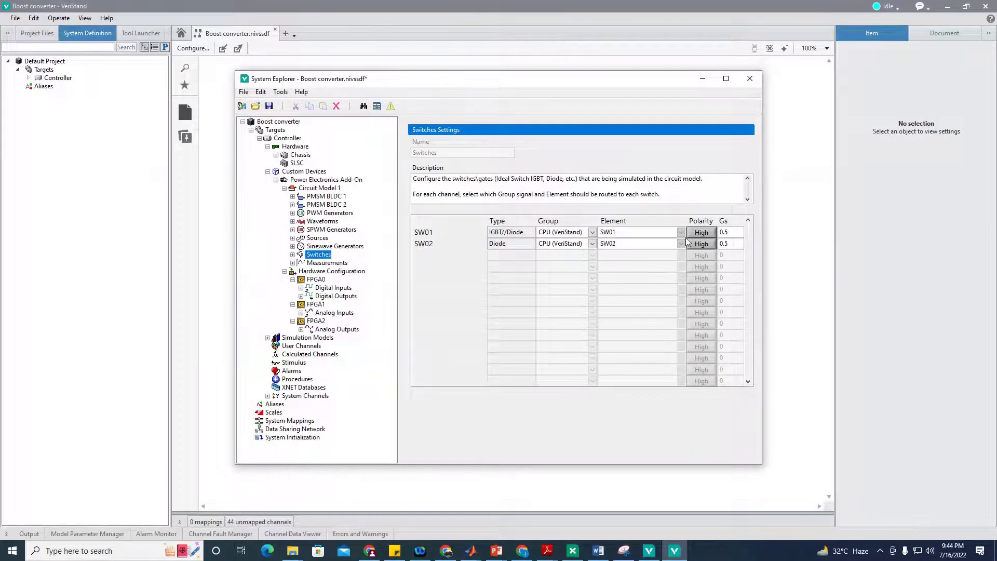
Step: Route switch SW01 to the PWMs group with Circuit Model 1.PWM00 as its element
click(592, 232)
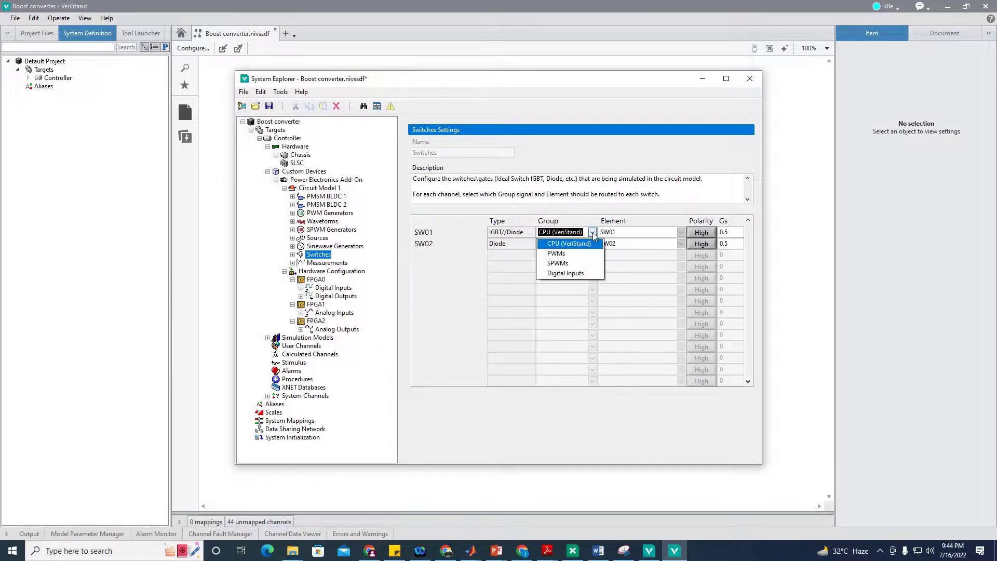
click(565, 254)
click(566, 232)
click(575, 254)
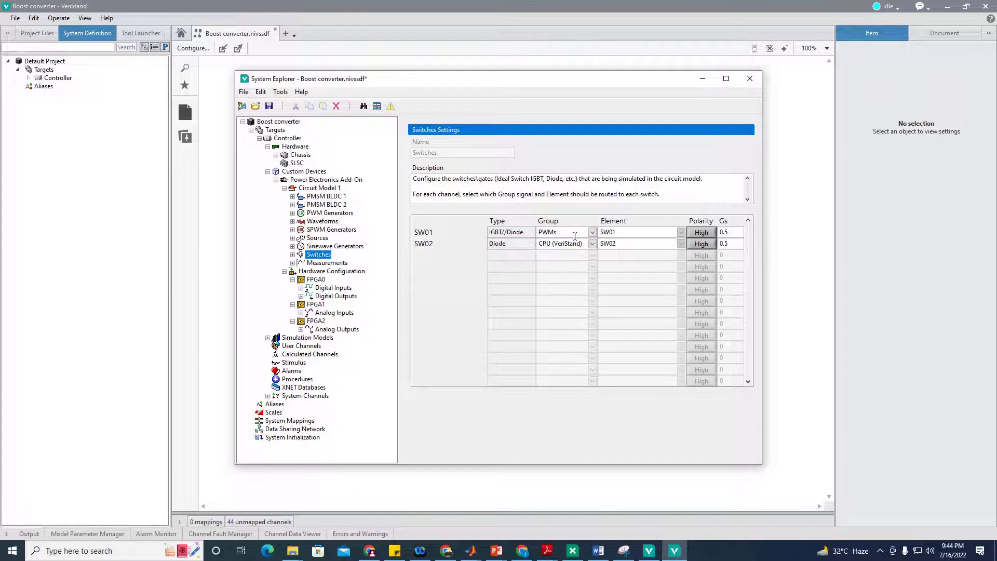
click(675, 233)
click(656, 239)
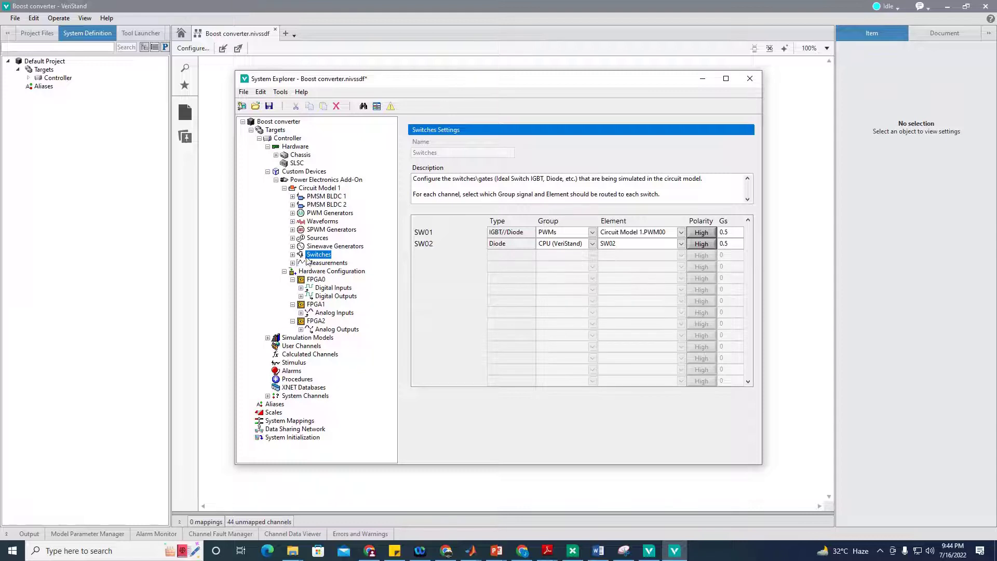
Step: Inspect the Duty Cycle channel of PWM Generator 0 and its default value
click(293, 213)
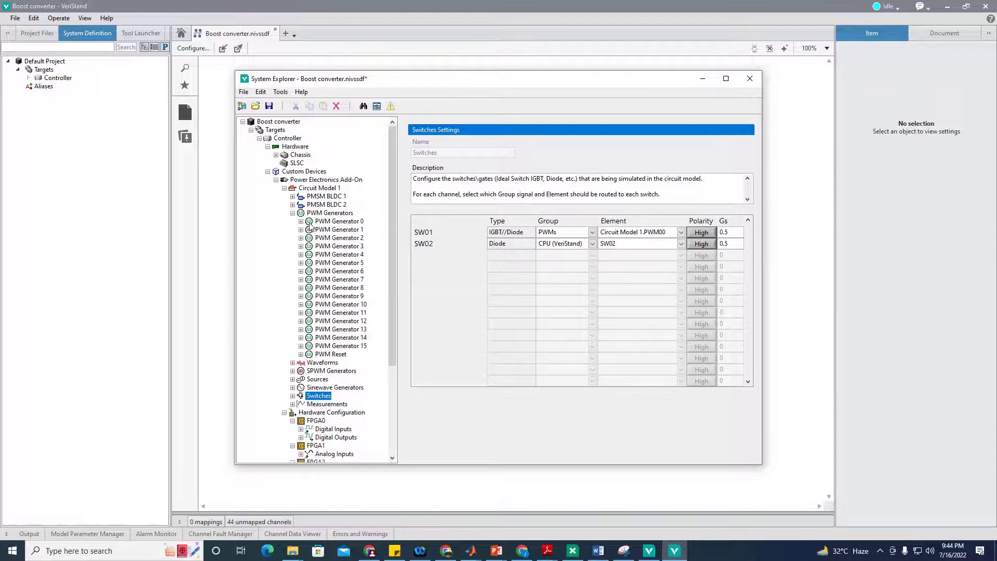
click(301, 221)
click(349, 222)
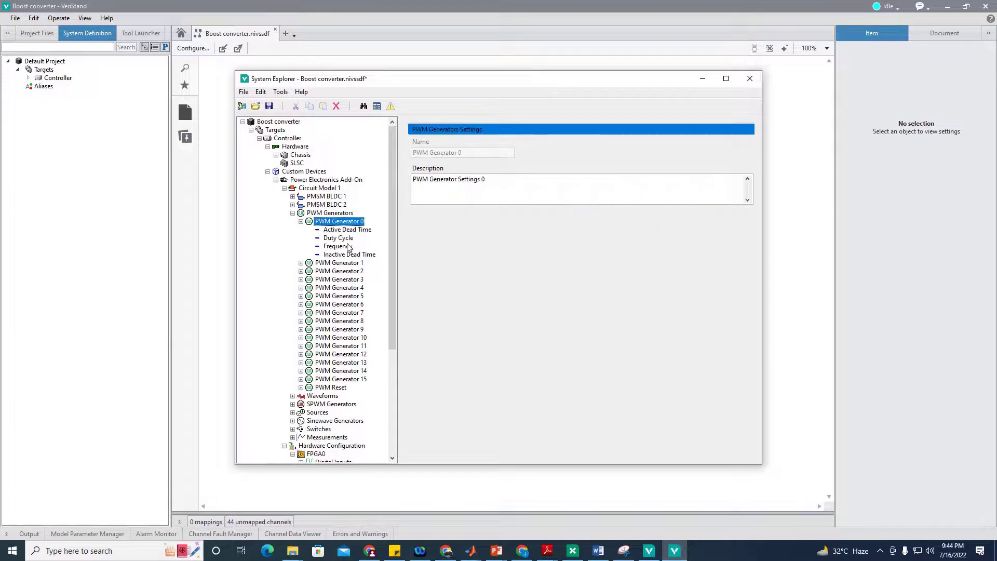
click(341, 238)
click(439, 297)
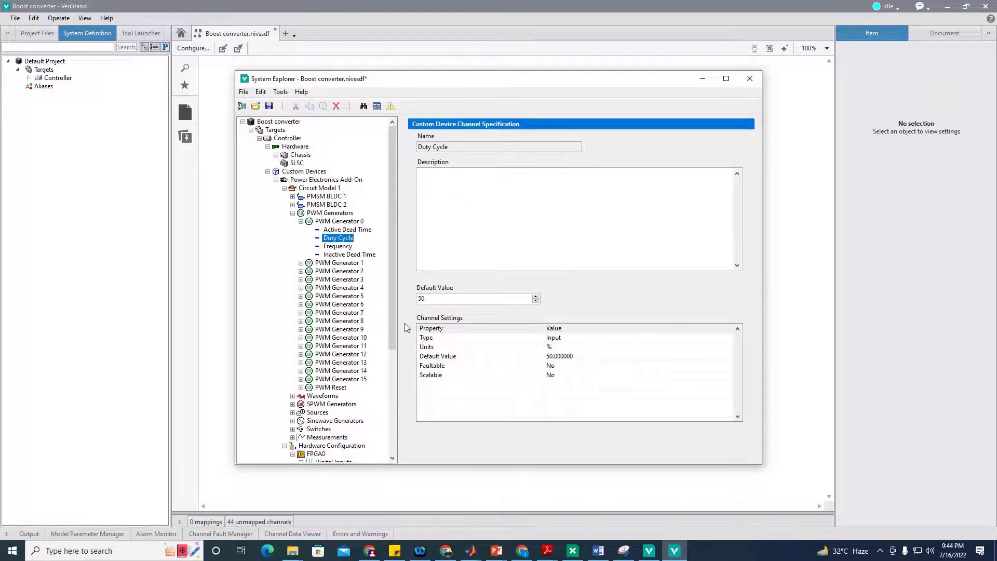
click(301, 221)
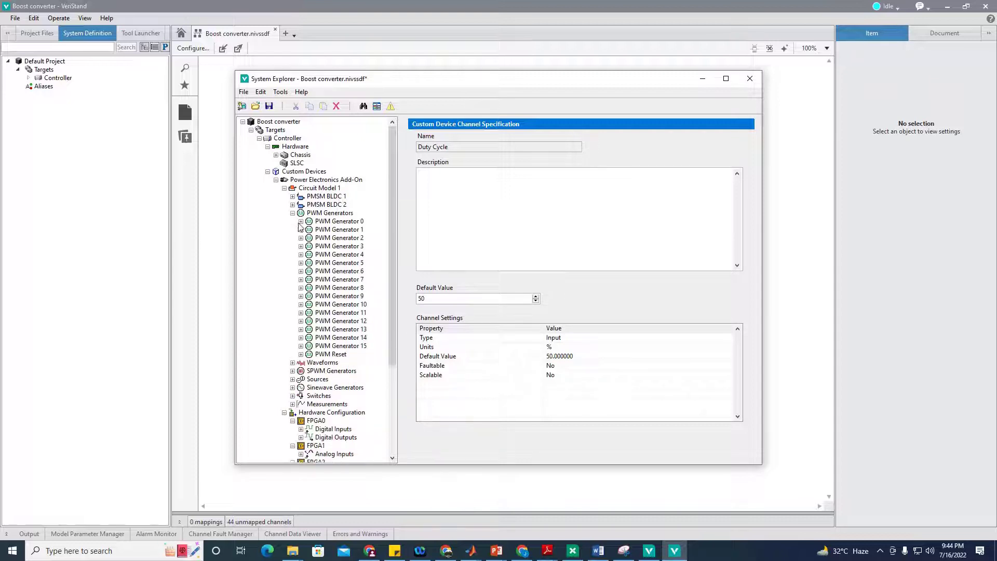
Step: Show the Sources settings and look up source U01 in the Boost1_SPS Simulink model before returning to System Explorer
click(321, 381)
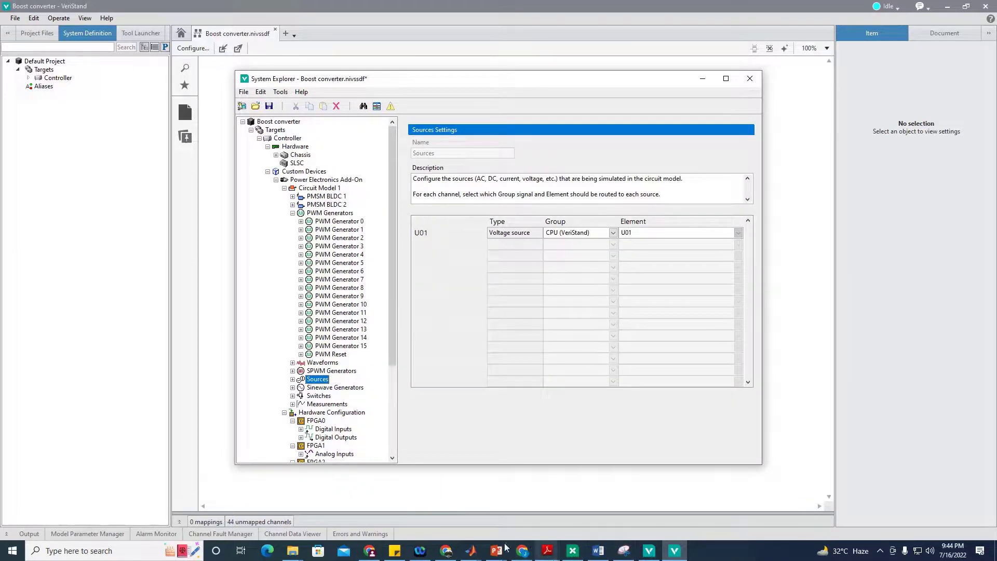
click(471, 550)
click(579, 519)
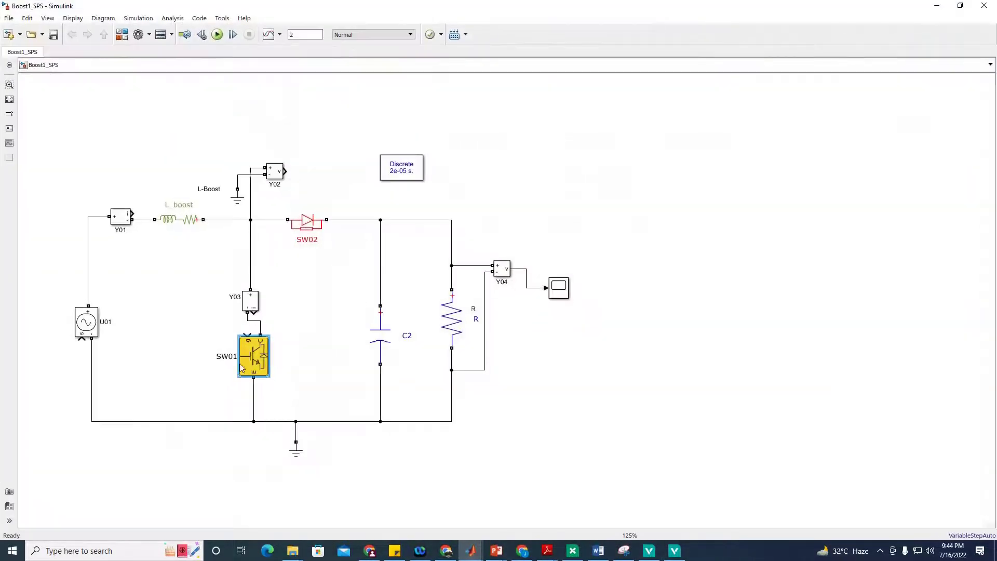
key(alt+Tab)
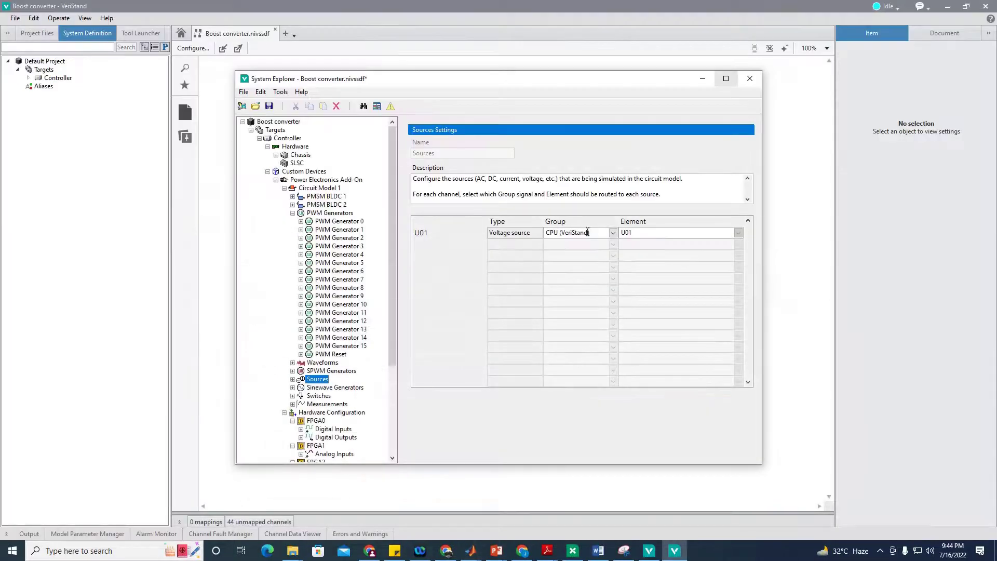
Step: Set the default value of voltage source channel U01 to 100 V and collapse the Sources branch
click(293, 379)
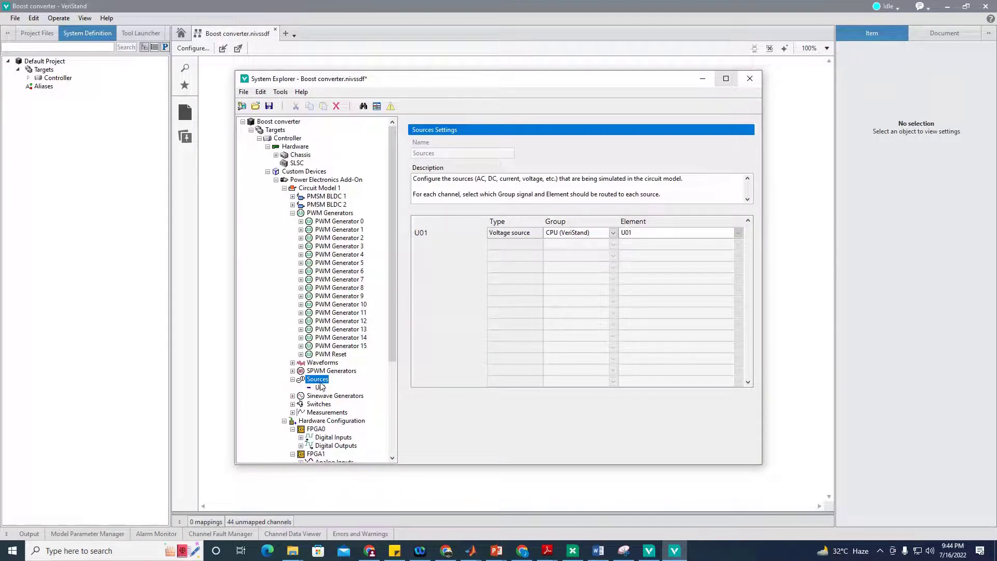
click(320, 388)
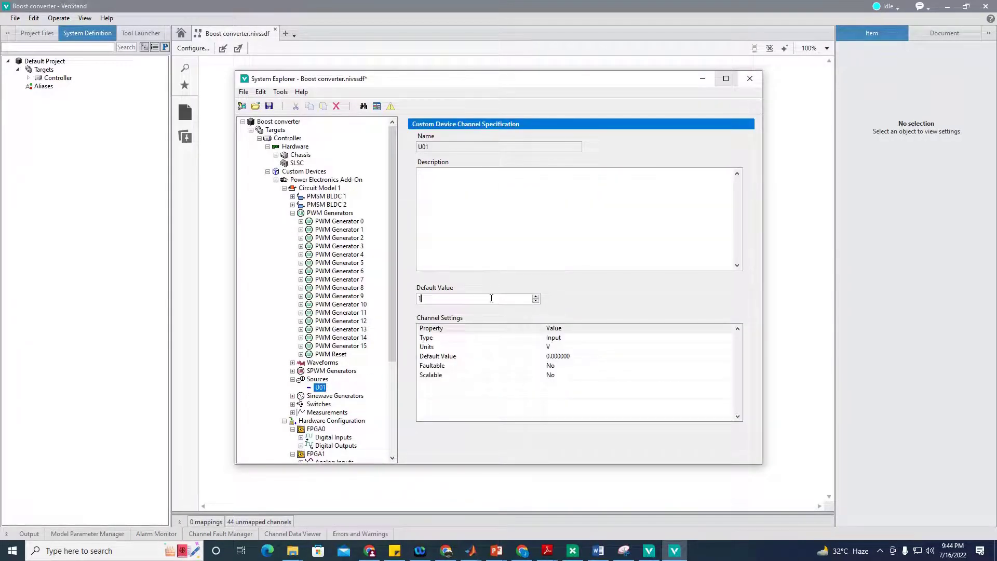
click(293, 380)
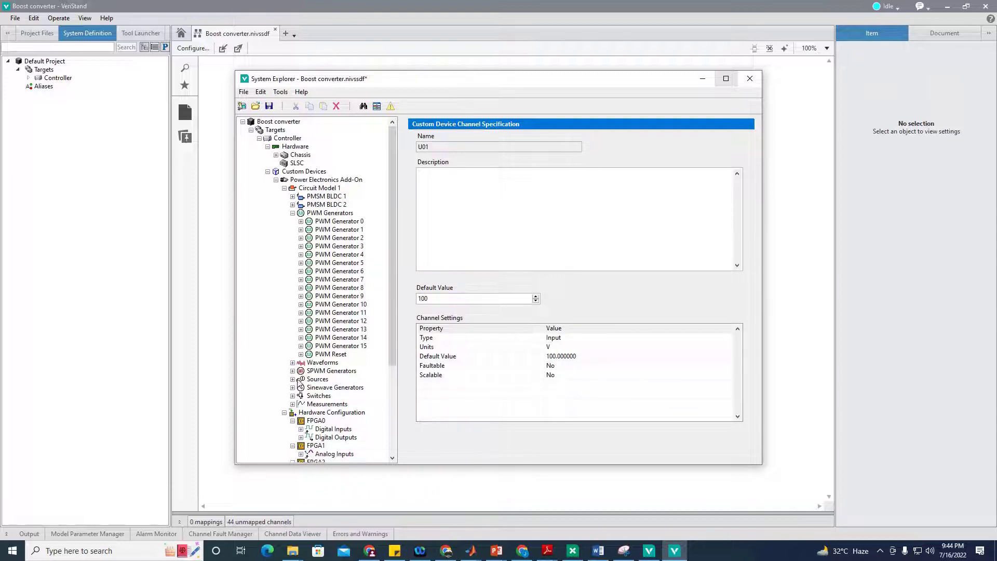
Step: Review the Switches and Measurements settings of Circuit Model 1 and switch to the Boost1_SPS Simulink model to compare
click(319, 396)
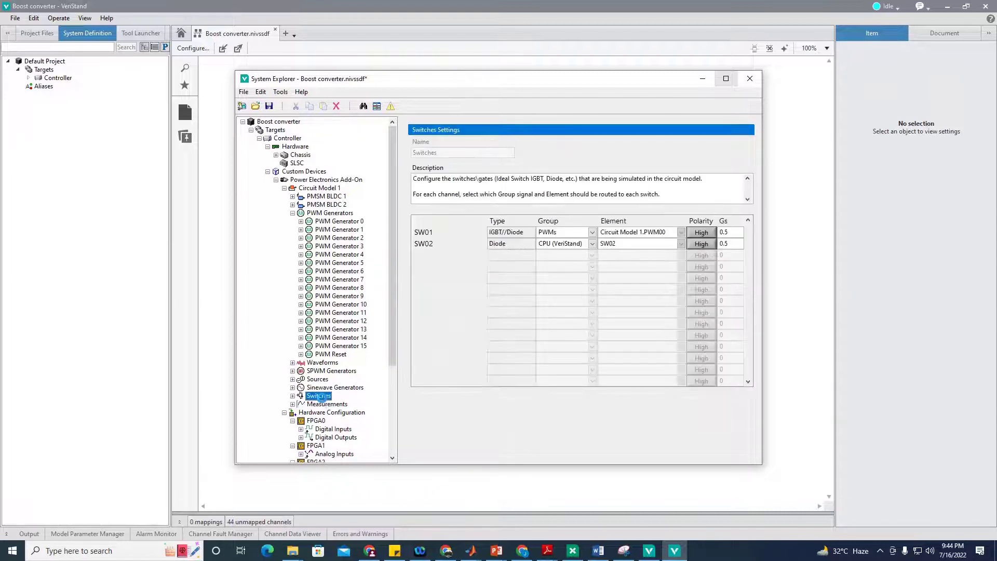
click(321, 404)
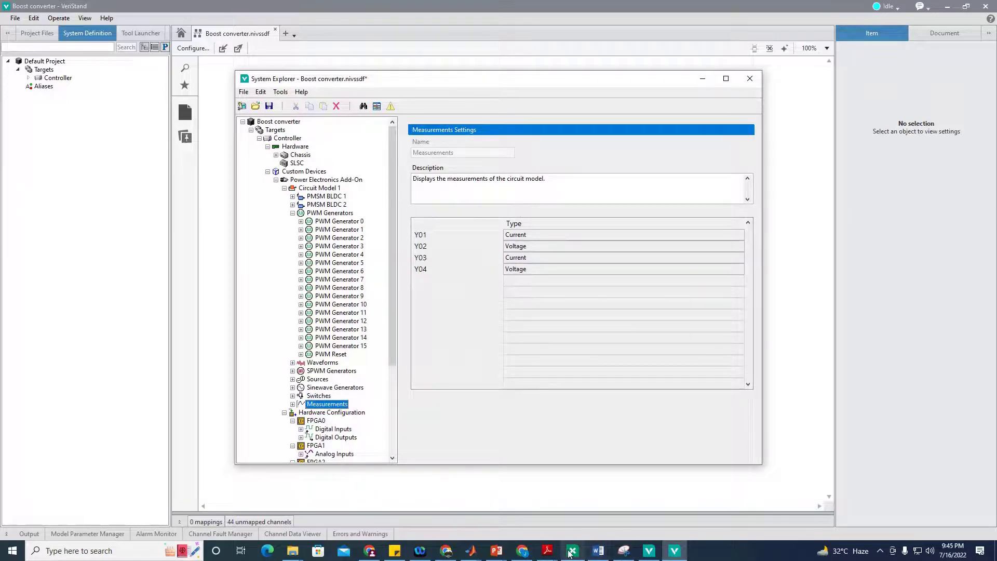
click(587, 516)
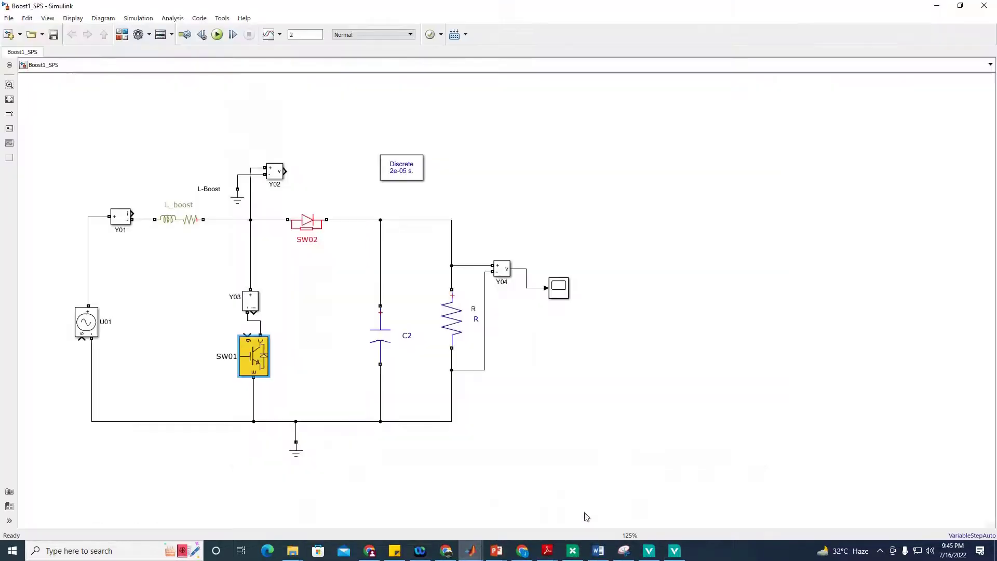
Step: Highlight the load resistor R, the Y04 measurement and the Scope in the circuit, and return to System Explorer
drag(478, 238, 603, 424)
click(484, 222)
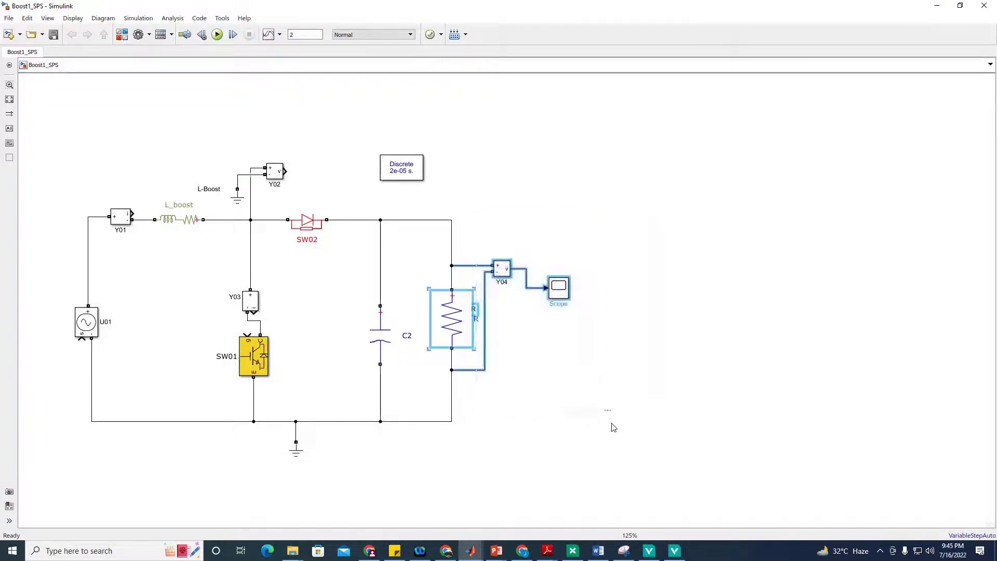
click(608, 411)
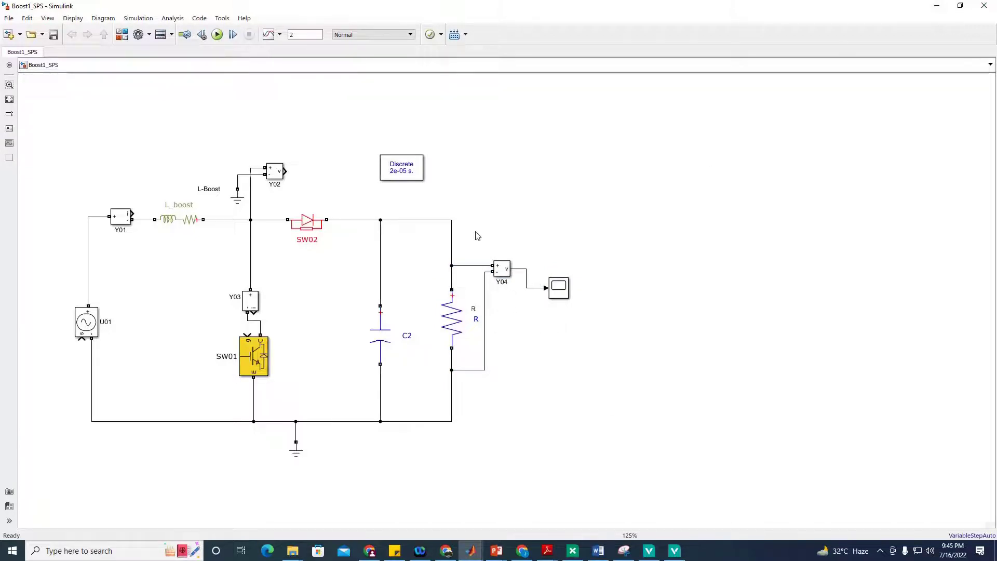
drag(461, 240, 730, 455)
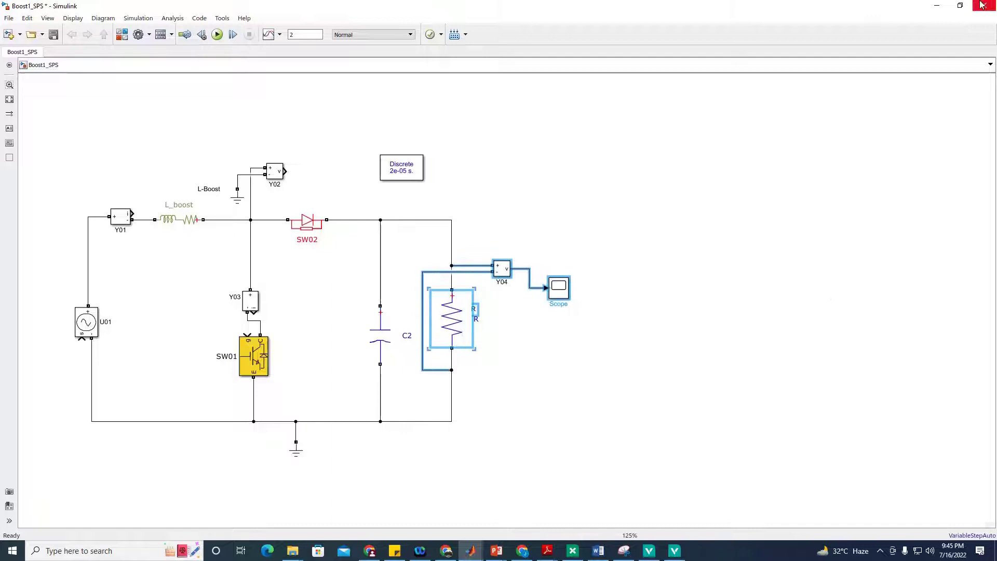
click(951, 2)
click(603, 5)
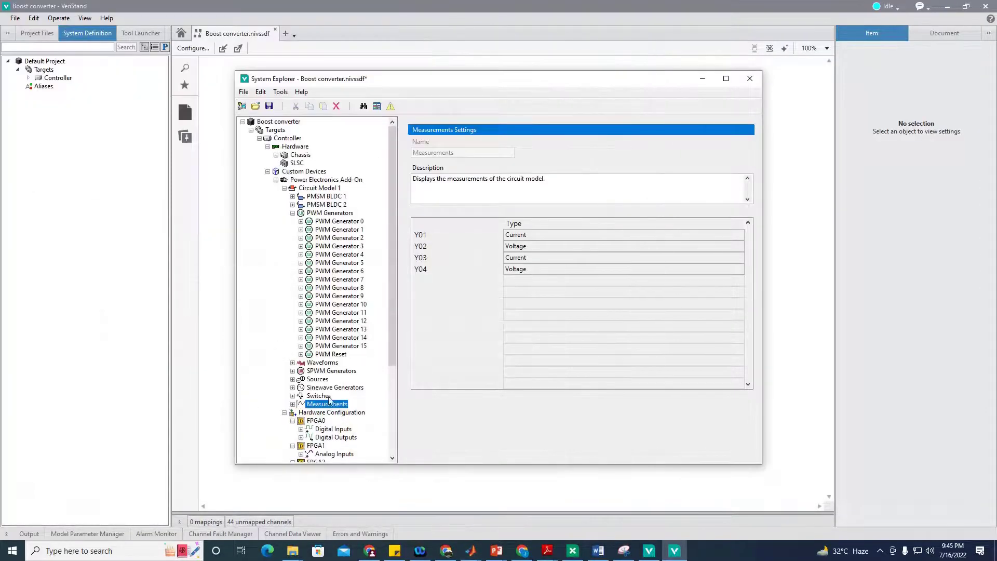
Step: Collapse the Hardware Configuration branch of the Power Electronics Add-On
scroll(327, 425, down, 2)
click(284, 363)
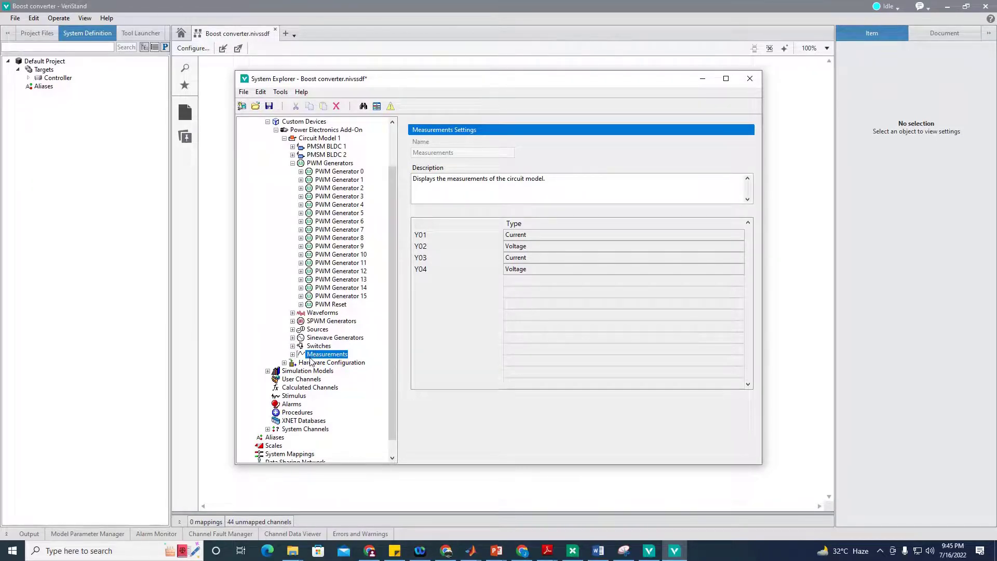
Step: Assign waveform WVF00 in the Waveforms settings to the Measurements source with element Circuit Model 1.Y04
click(318, 313)
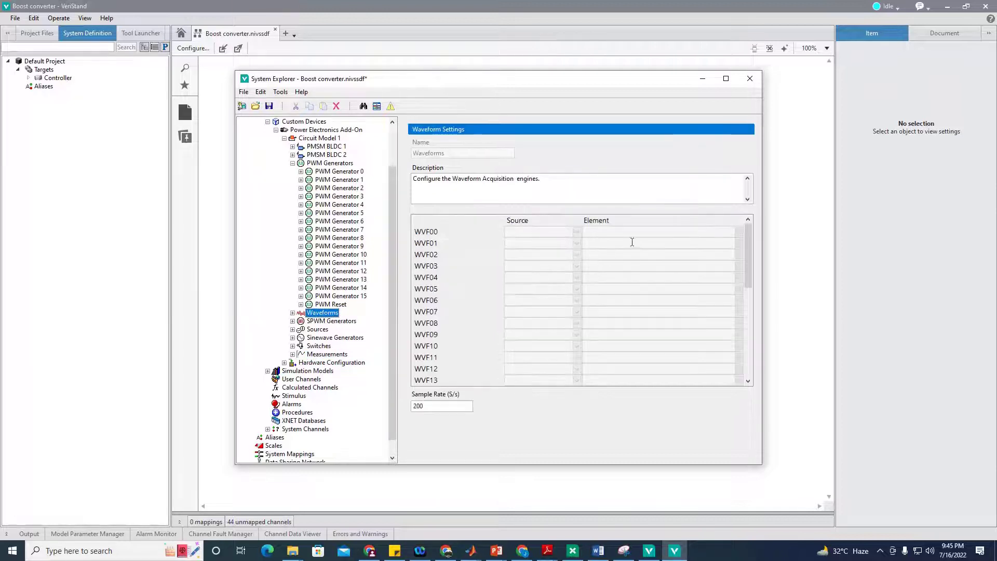
click(578, 231)
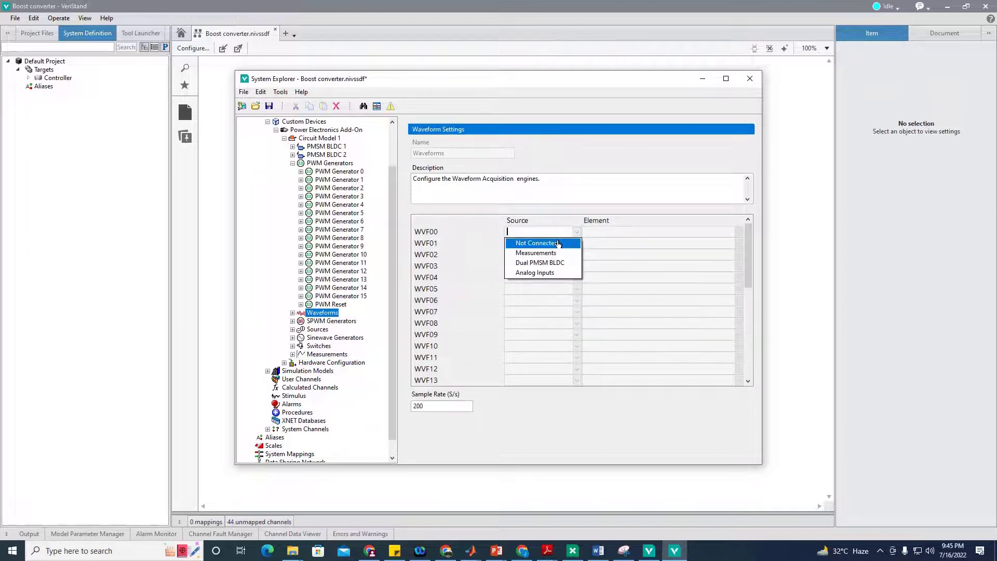
click(530, 251)
click(733, 230)
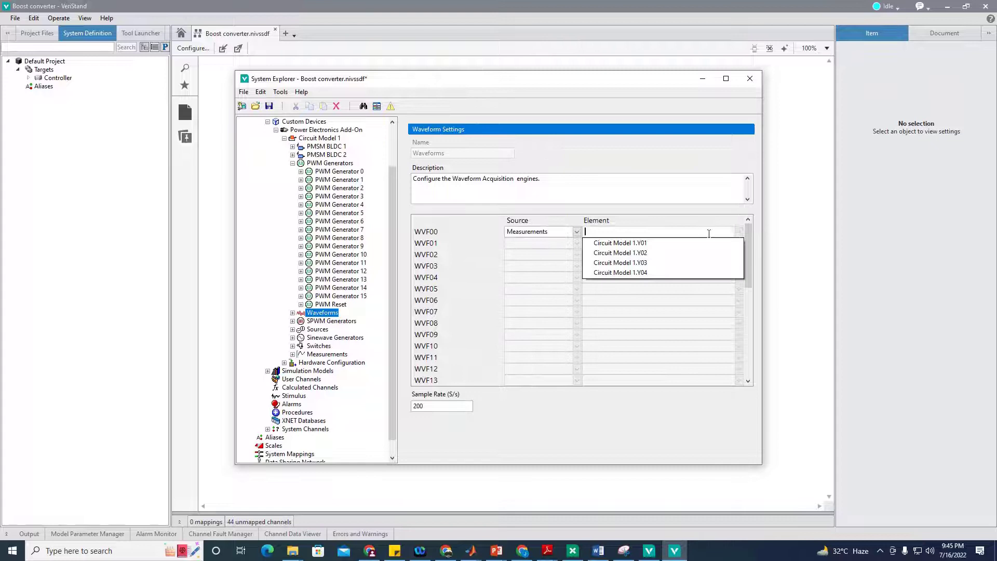
click(644, 273)
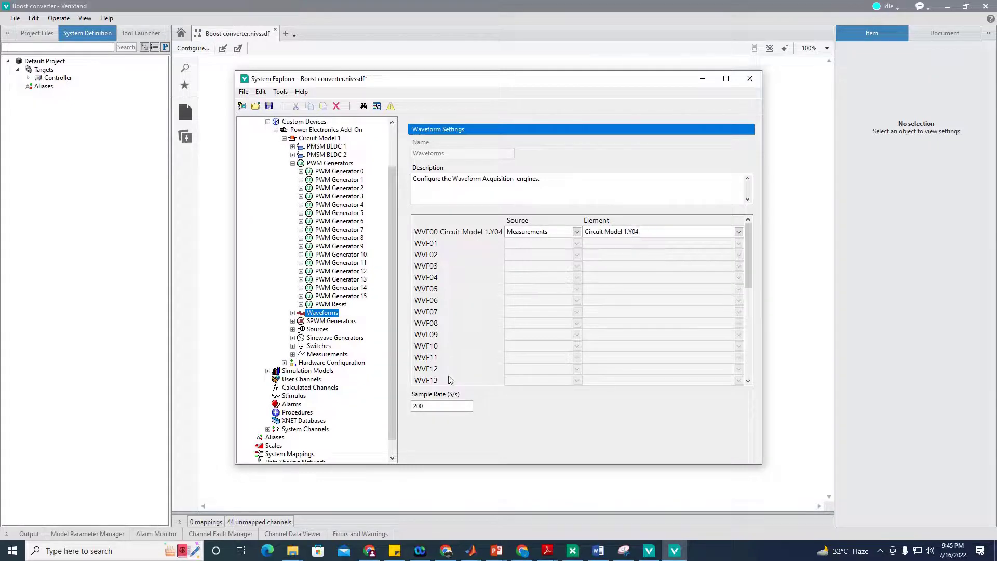
Step: Set the waveform sample rate to 10000 S/s and save the system definition
double_click(436, 408)
text(10000)
double_click(447, 404)
click(269, 106)
Step: Expand the Simulation Models branch, examine the whole BidirectionalBoostControl diagram in Simulink, and return to System Explorer
drag(391, 360, 385, 251)
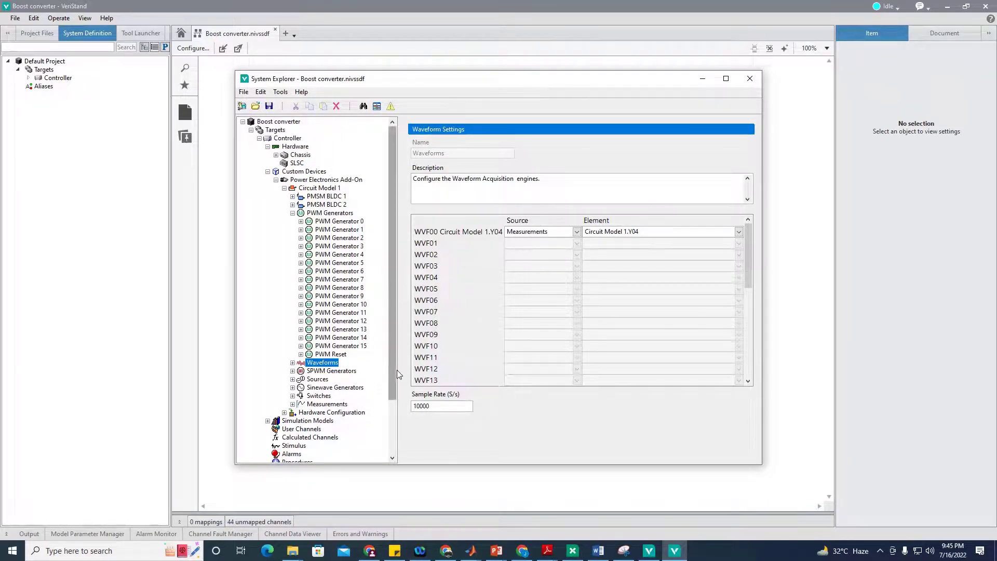
drag(396, 368, 392, 413)
click(267, 371)
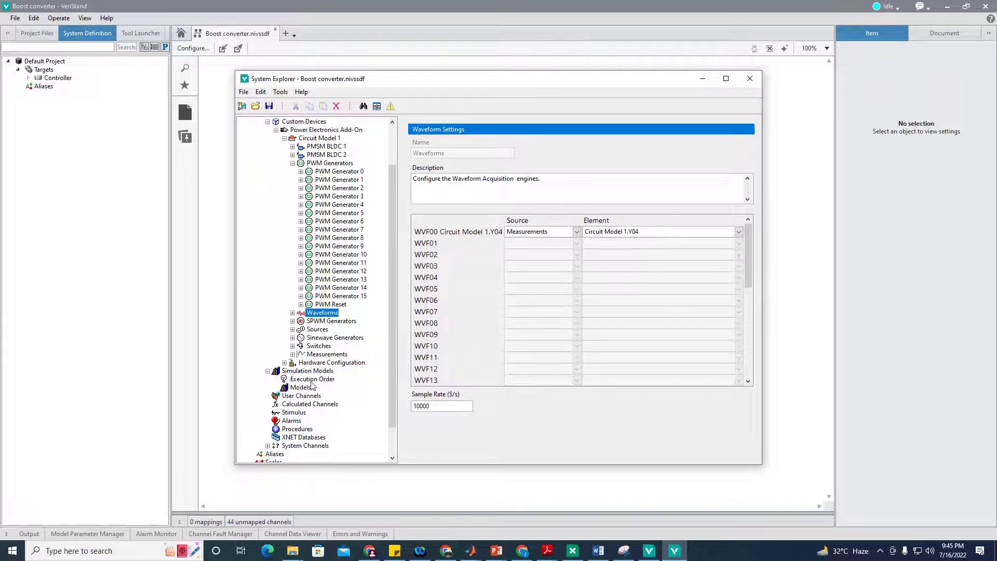
mouse_move(474, 555)
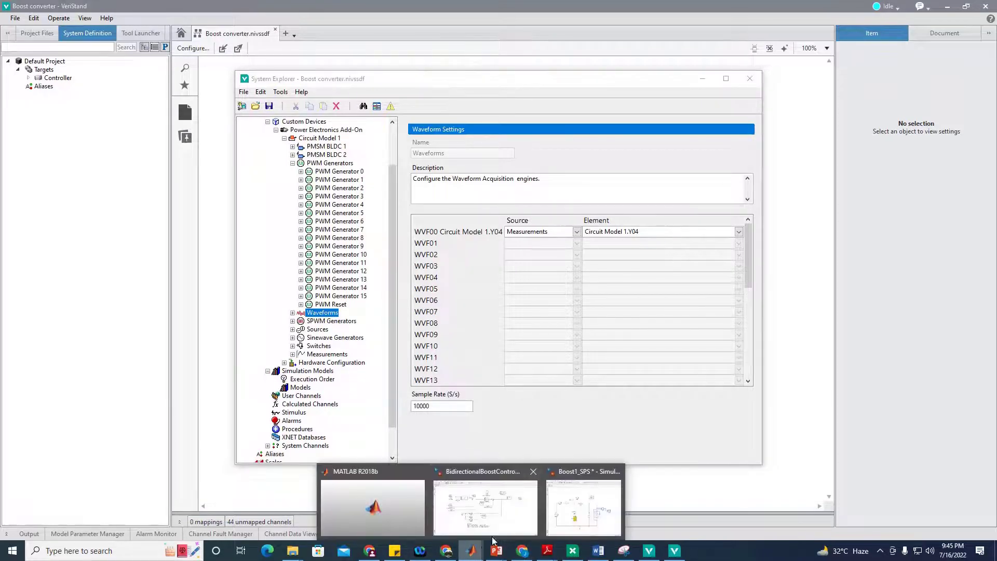
click(493, 520)
drag(61, 105, 968, 400)
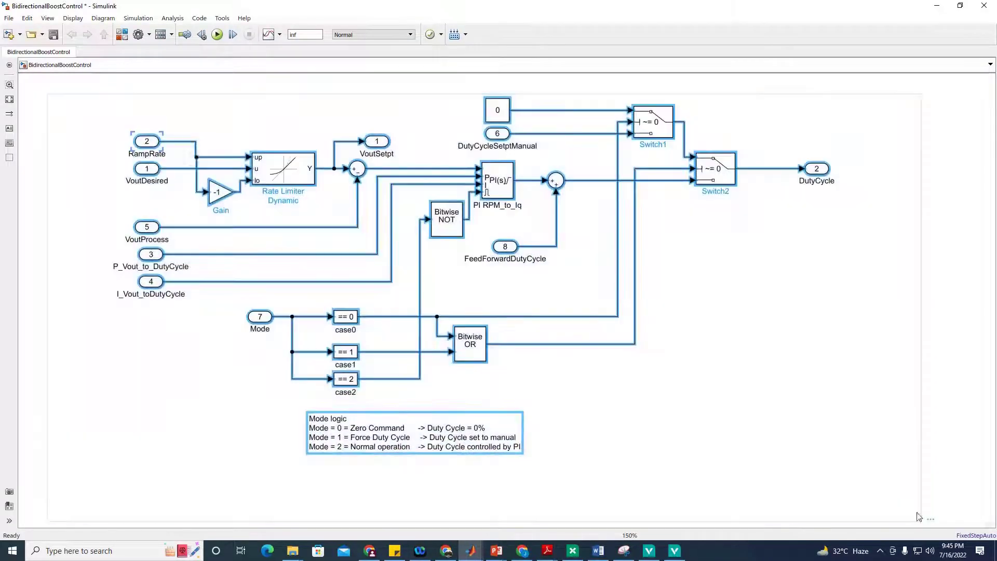
click(950, 283)
click(936, 6)
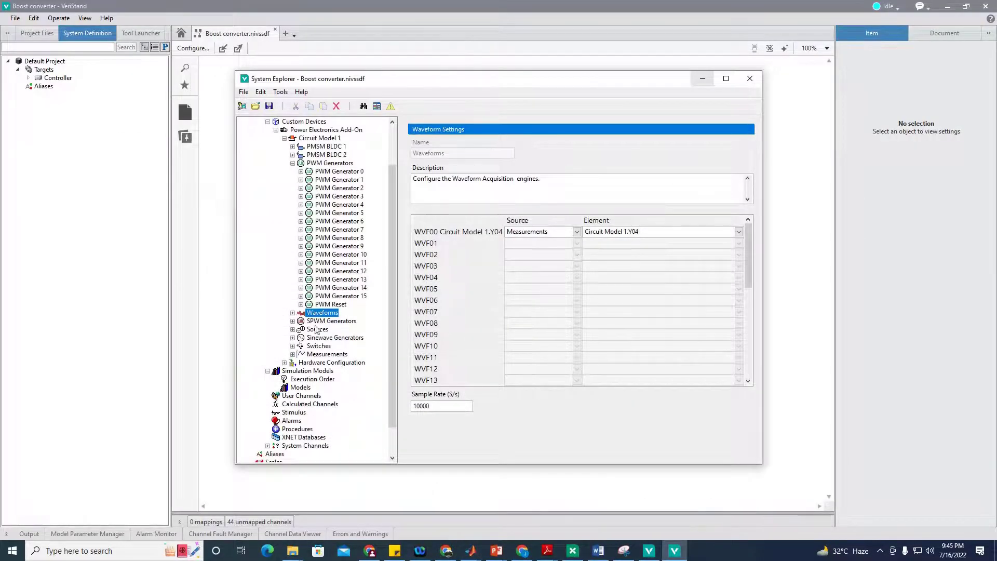
Step: Add BidirectionalBoostControl.dll from the Local Controller folder as a simulation model
click(290, 313)
click(292, 313)
click(325, 371)
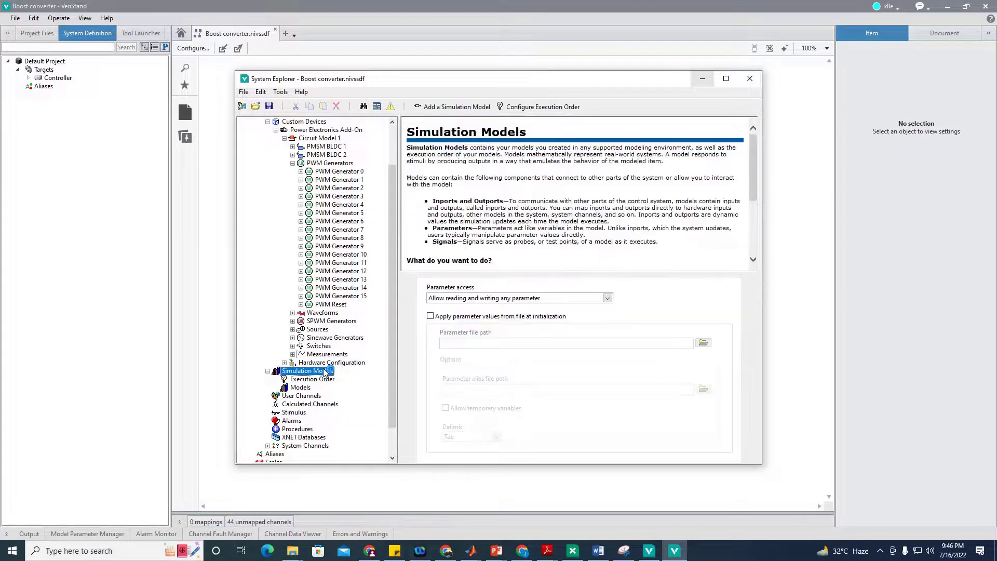
click(451, 107)
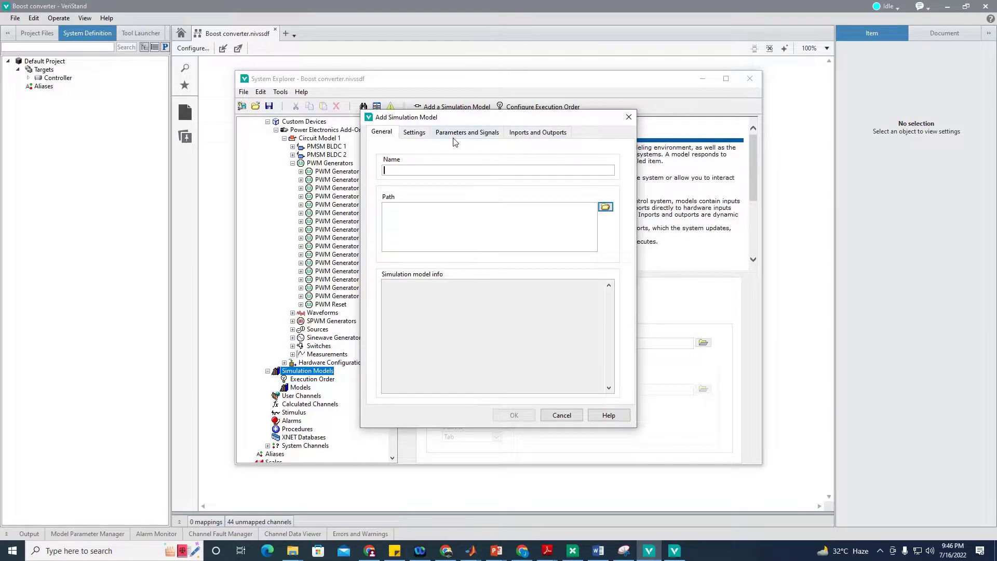
click(416, 134)
click(384, 132)
click(605, 207)
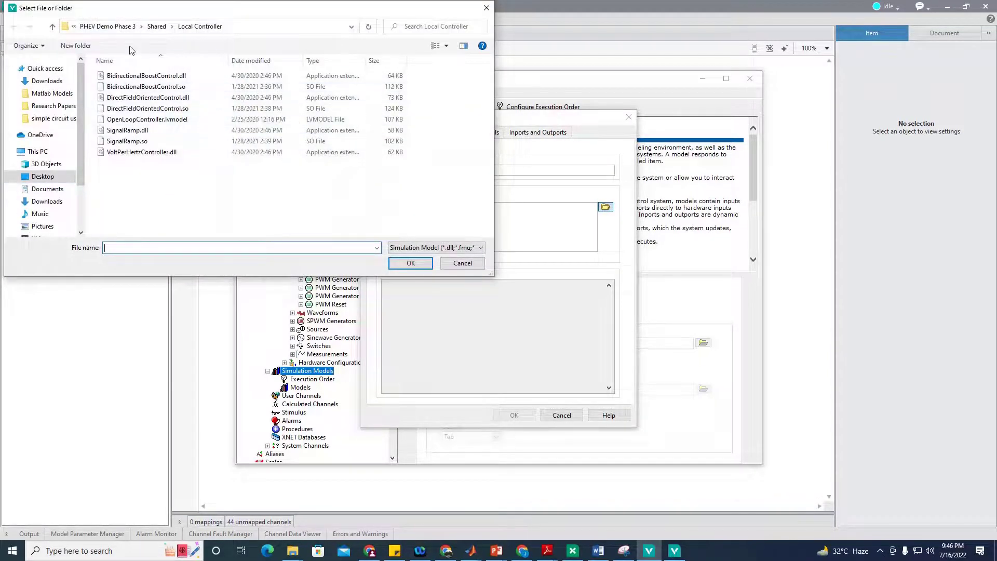
click(145, 77)
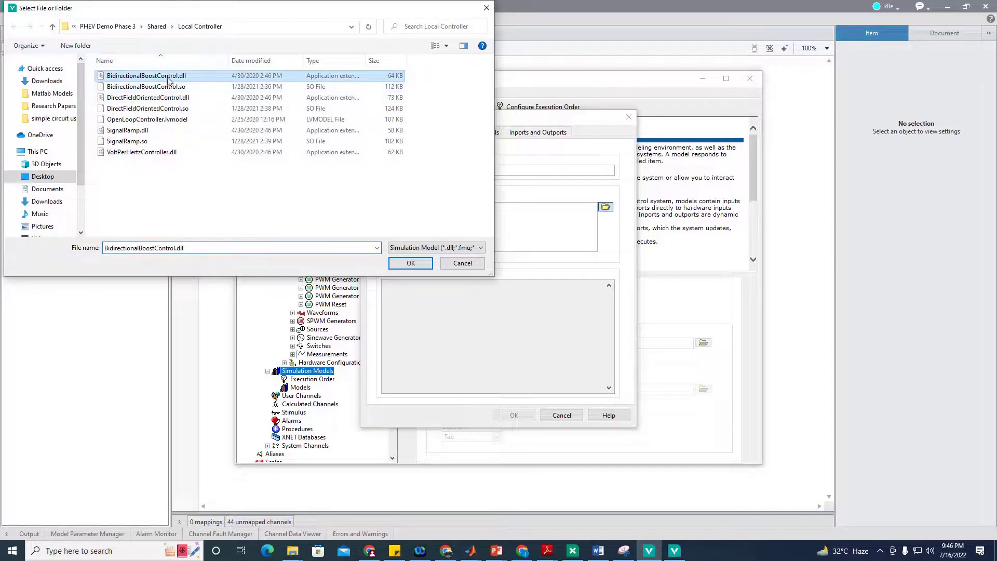
click(410, 263)
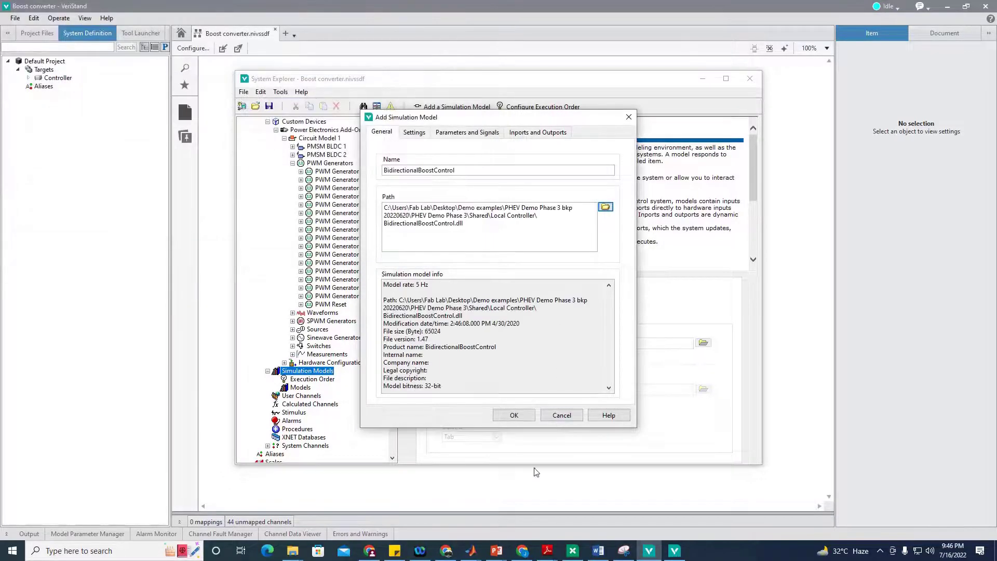
click(513, 415)
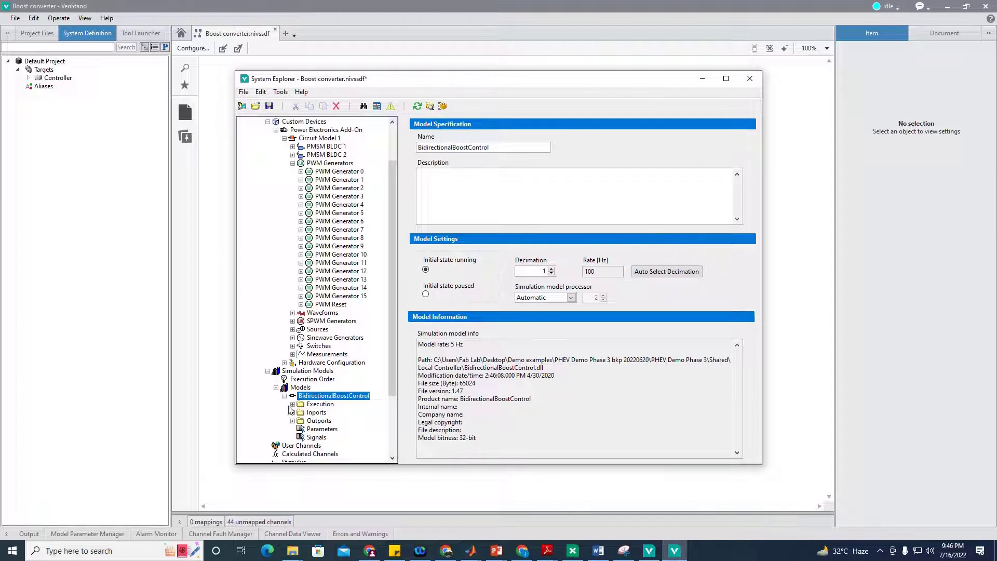
Step: Expand the controller model's Inports, compare them with the input and output ports of the BidirectionalBoostControl Simulink diagram, and return to System Explorer
click(292, 413)
scroll(347, 421, down, 3)
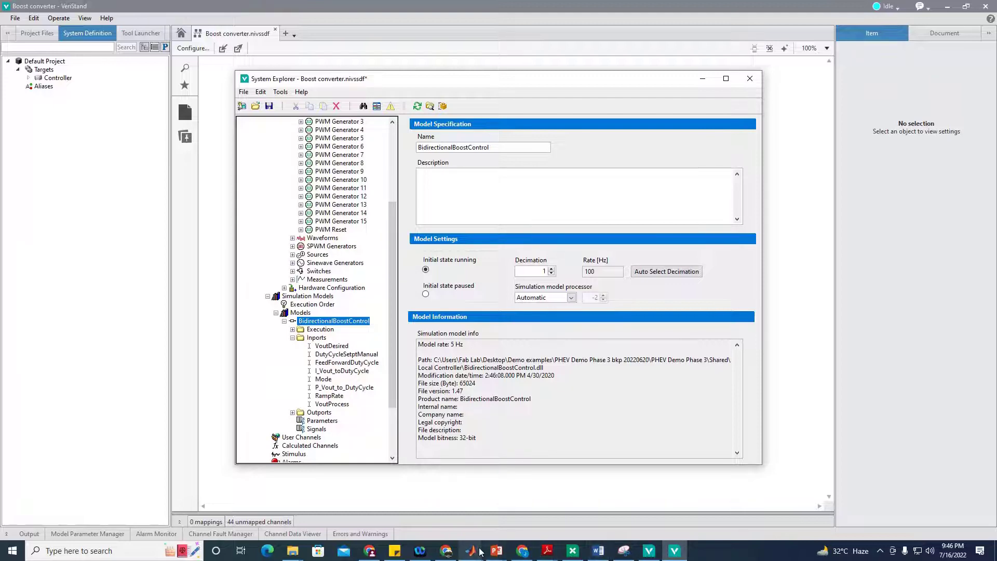
mouse_move(471, 550)
click(502, 498)
drag(96, 121, 192, 366)
click(456, 276)
click(386, 143)
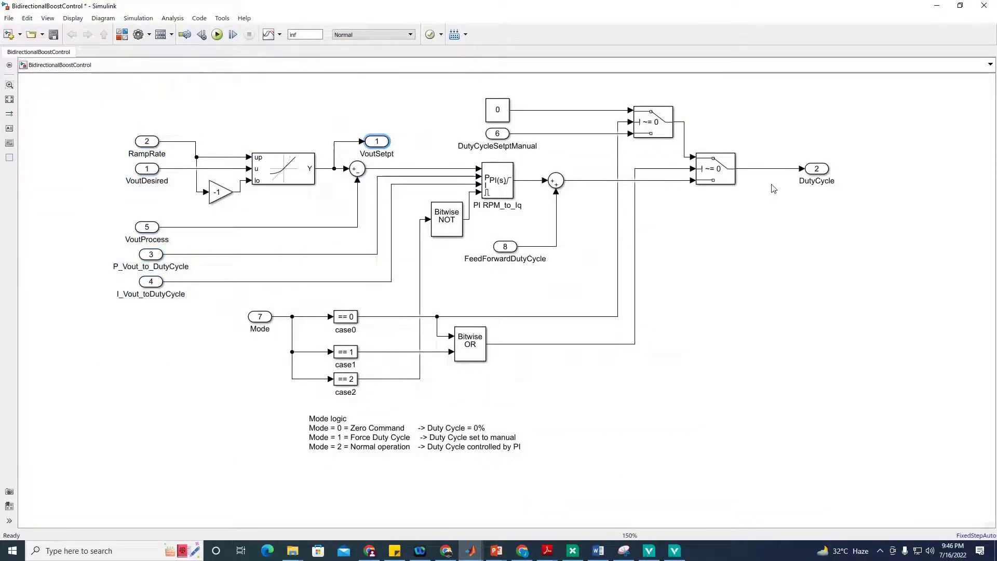
click(817, 169)
click(937, 6)
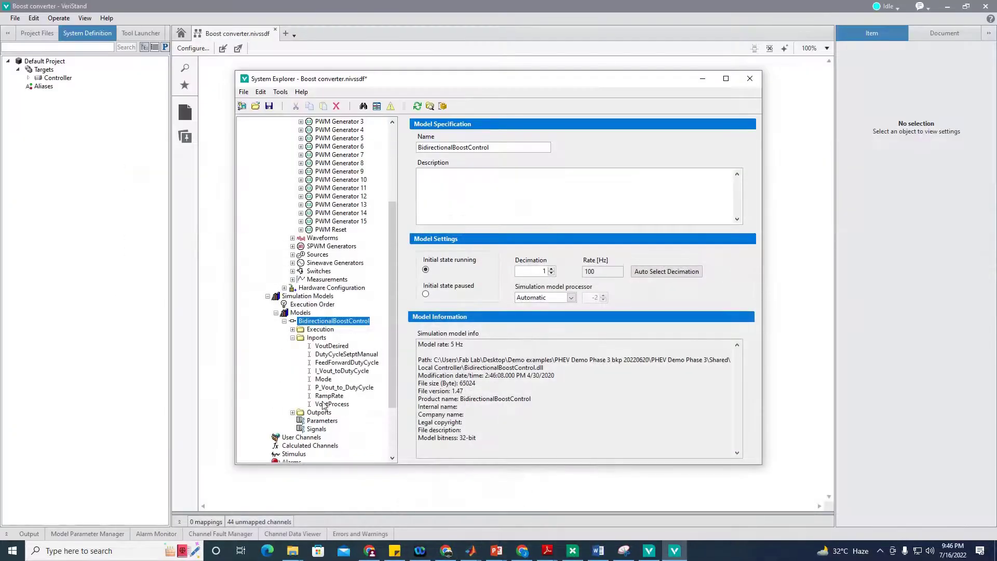
Step: Expand the Outports of BidirectionalBoostControl to review them, and collapse the whole model branch
click(292, 413)
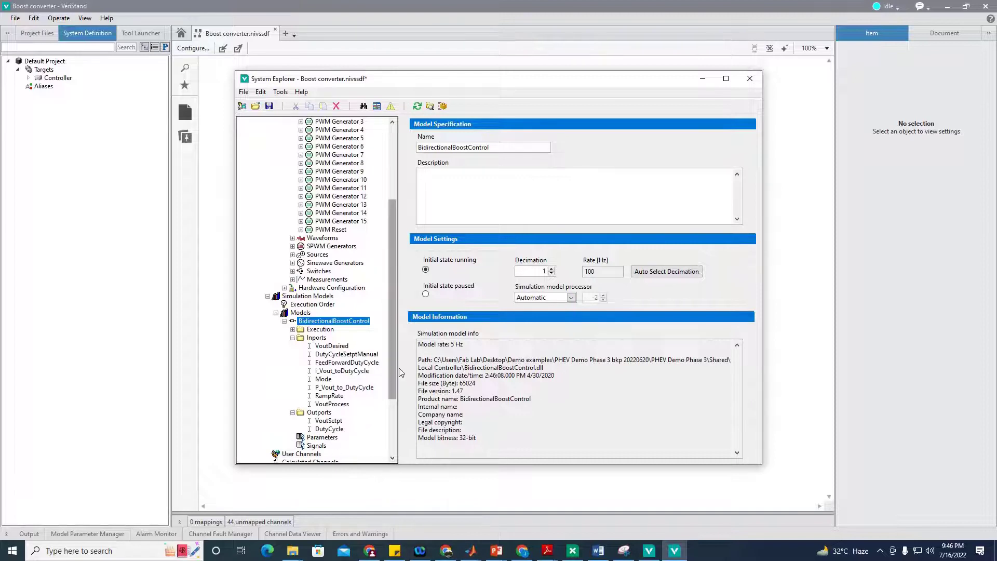
drag(392, 375, 385, 429)
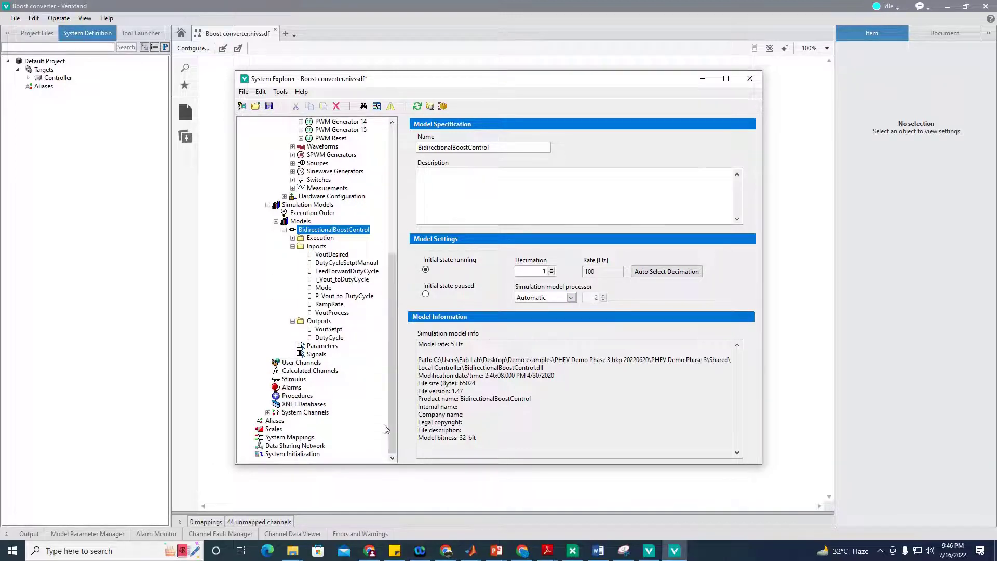
click(284, 230)
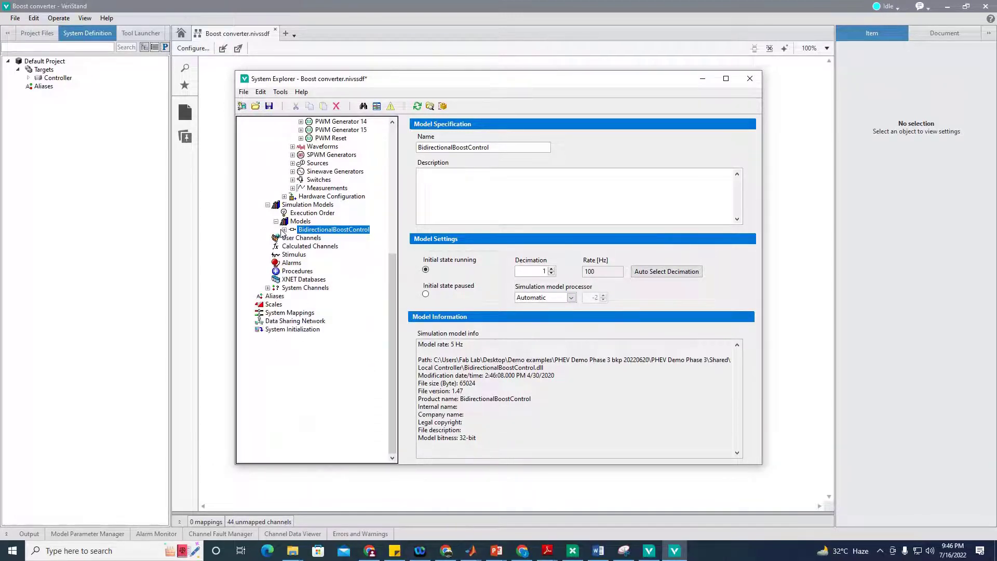
Step: Open the System Configuration Mappings and select the DutyCycle outport of BidirectionalBoostControl as the source
click(375, 106)
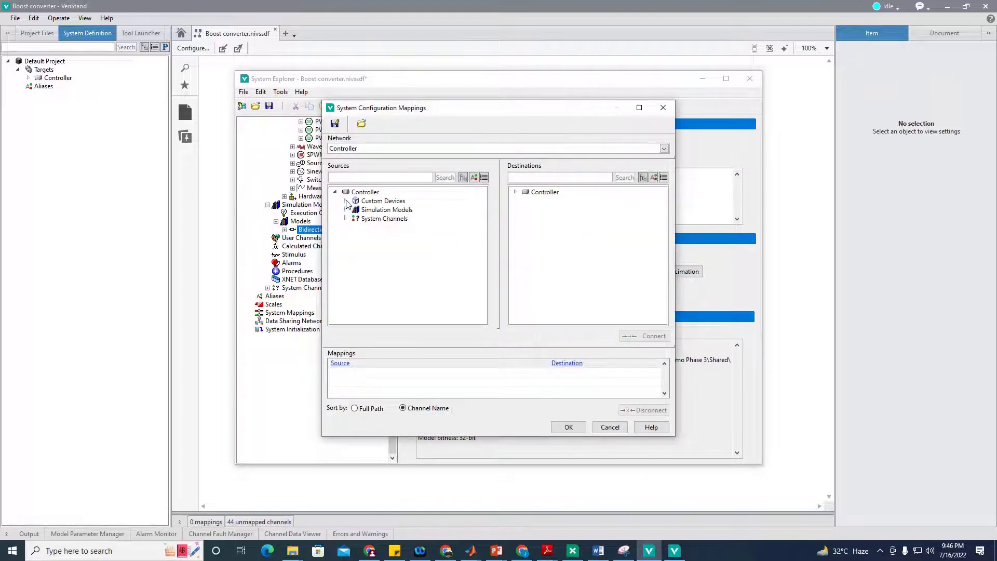
click(346, 210)
click(355, 218)
click(365, 226)
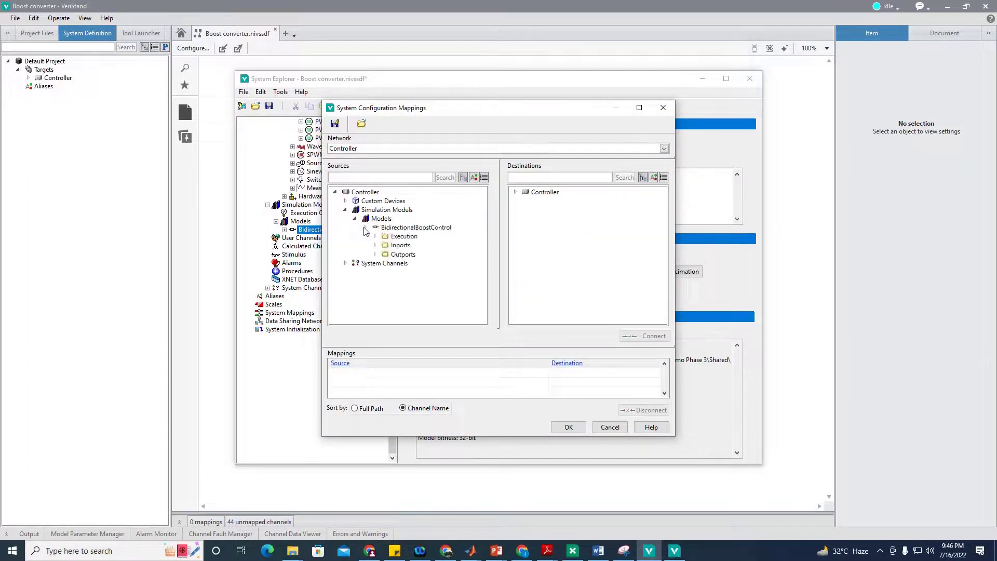
click(375, 254)
click(409, 263)
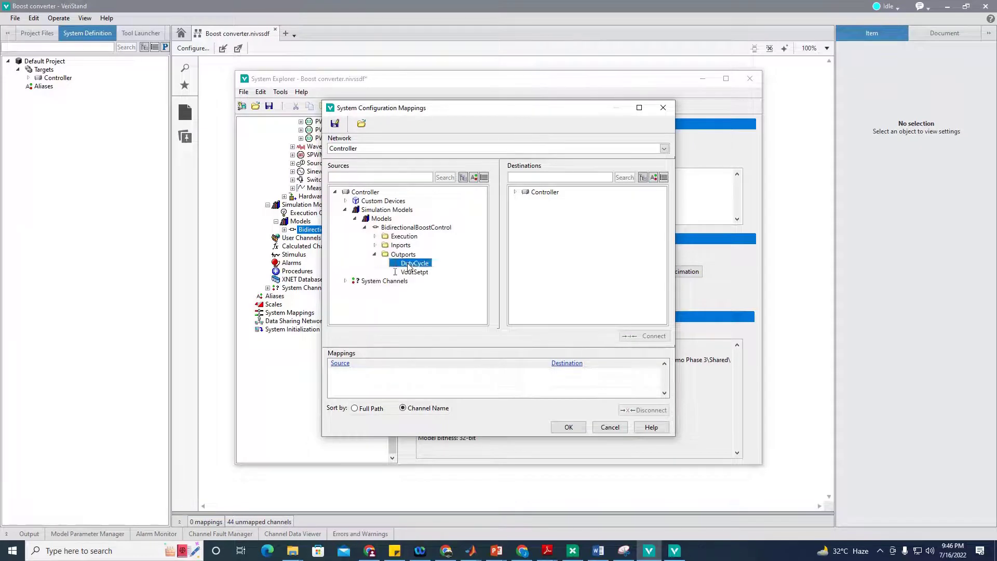
Step: Connect the selected DutyCycle source to the Duty Cycle channel of PWM Generator 0 in Circuit Model 1
click(515, 192)
click(525, 201)
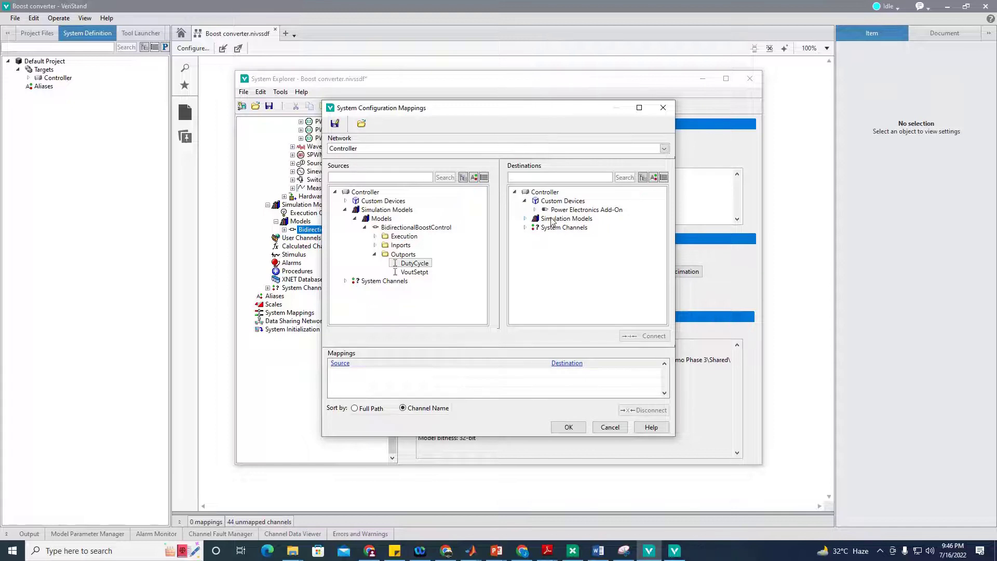
click(535, 210)
click(544, 219)
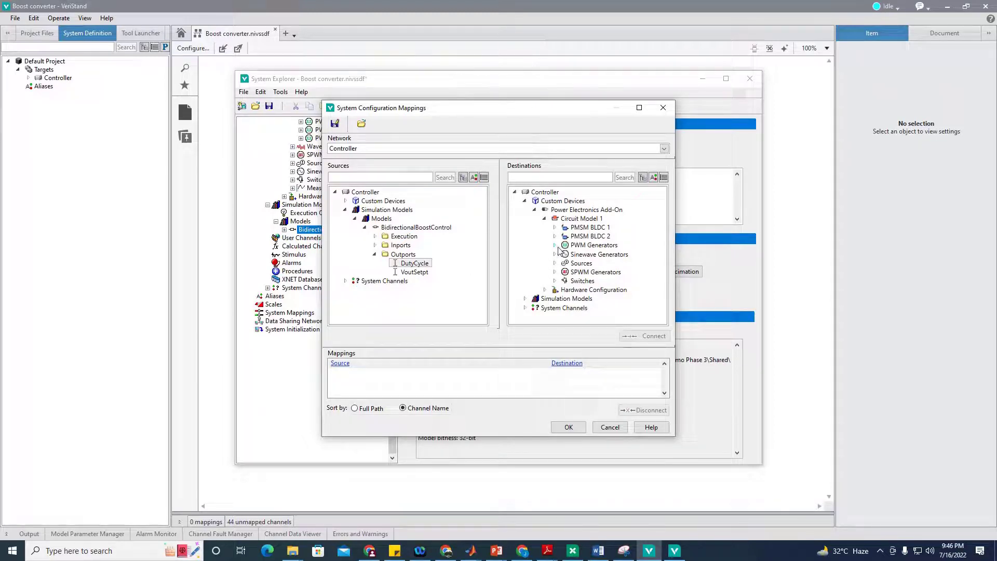
click(554, 244)
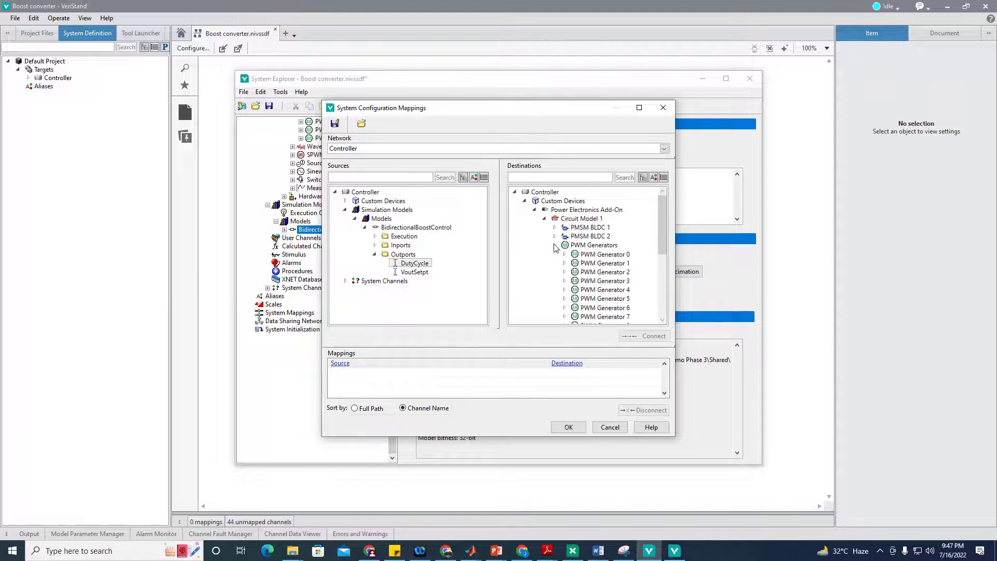
click(564, 254)
click(602, 256)
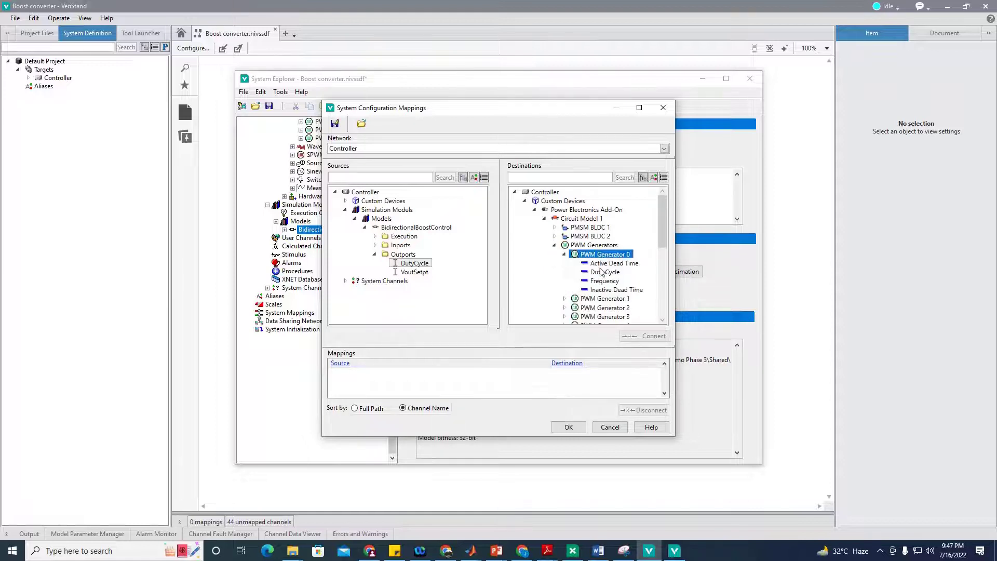
click(606, 274)
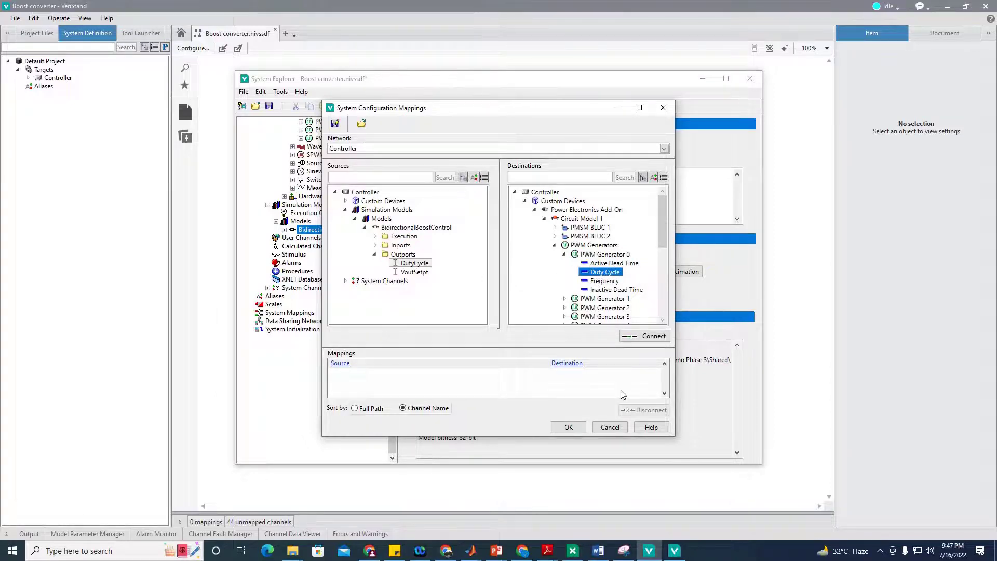
click(633, 338)
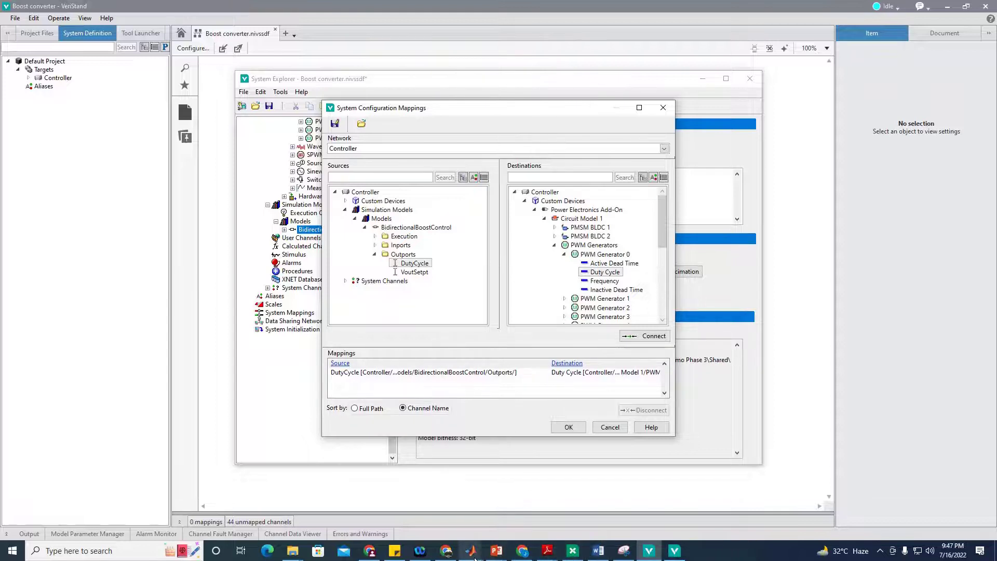
Step: Check the VoutProcess input in the BidirectionalBoostControl Simulink diagram and return to the mappings dialog
click(473, 554)
click(485, 506)
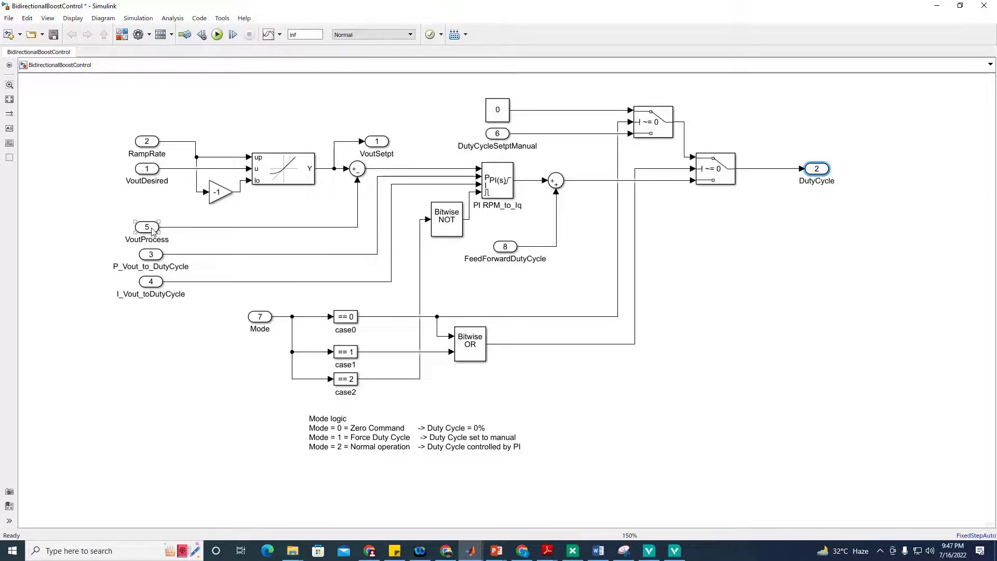
click(936, 7)
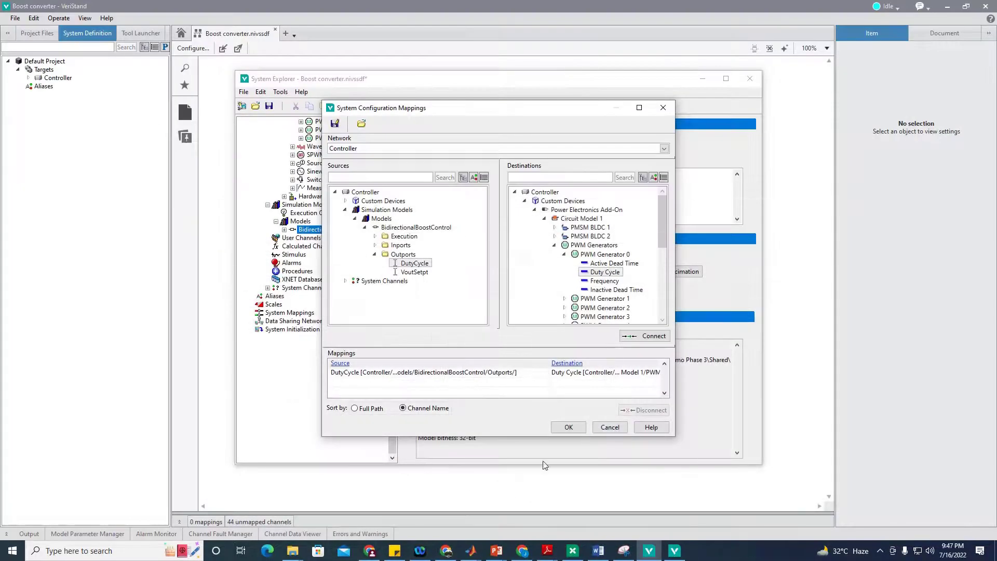
Step: Collapse the BidirectionalBoostControl port folders and expand the mapping sources down to the Circuit Model 1 channels under Power Electronics Add-On
click(376, 246)
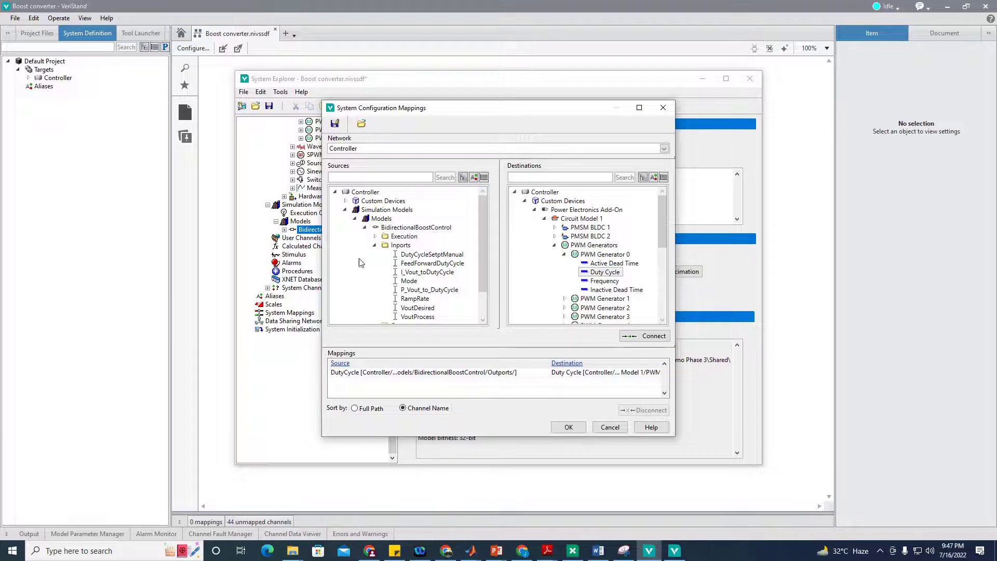
click(375, 246)
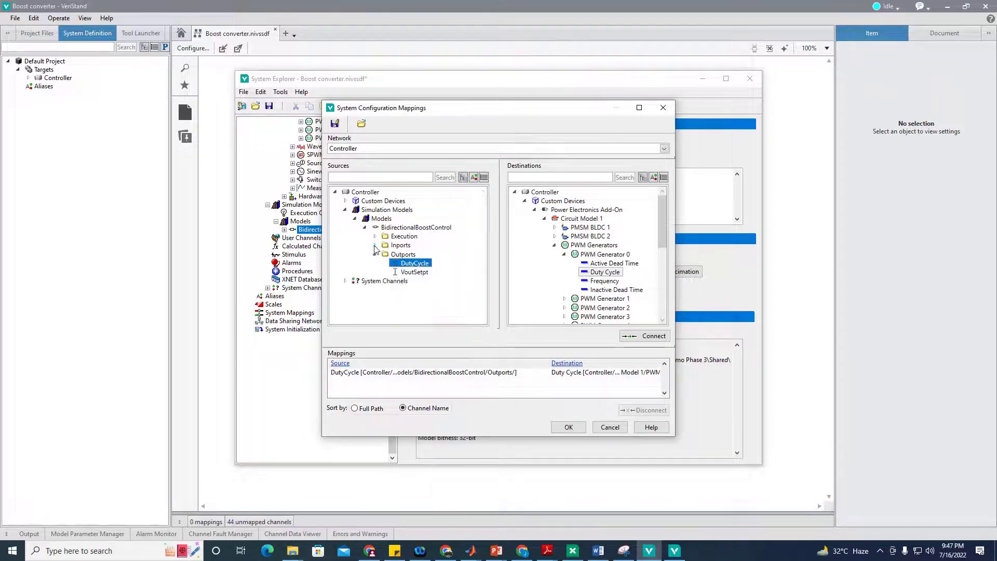
click(375, 254)
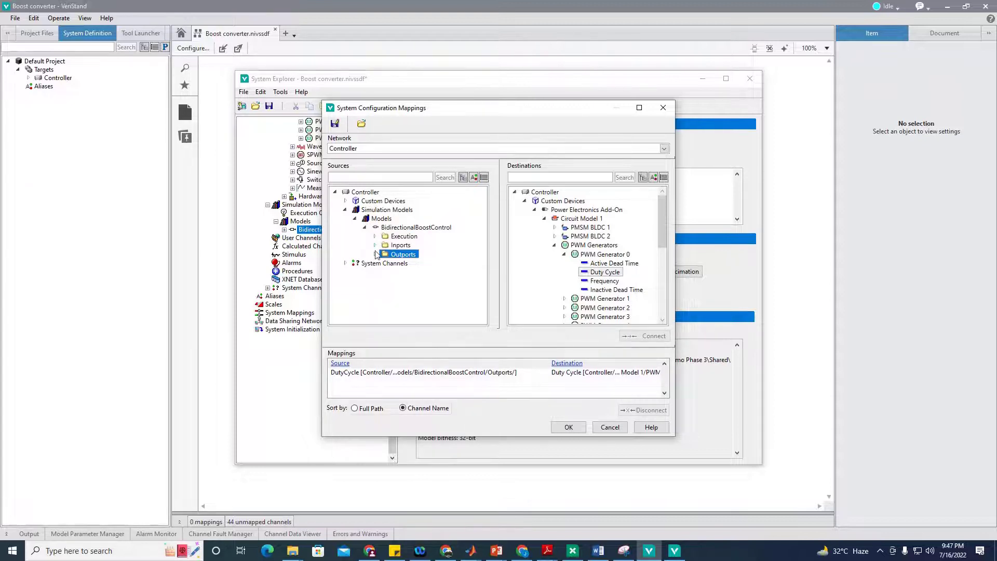
click(344, 201)
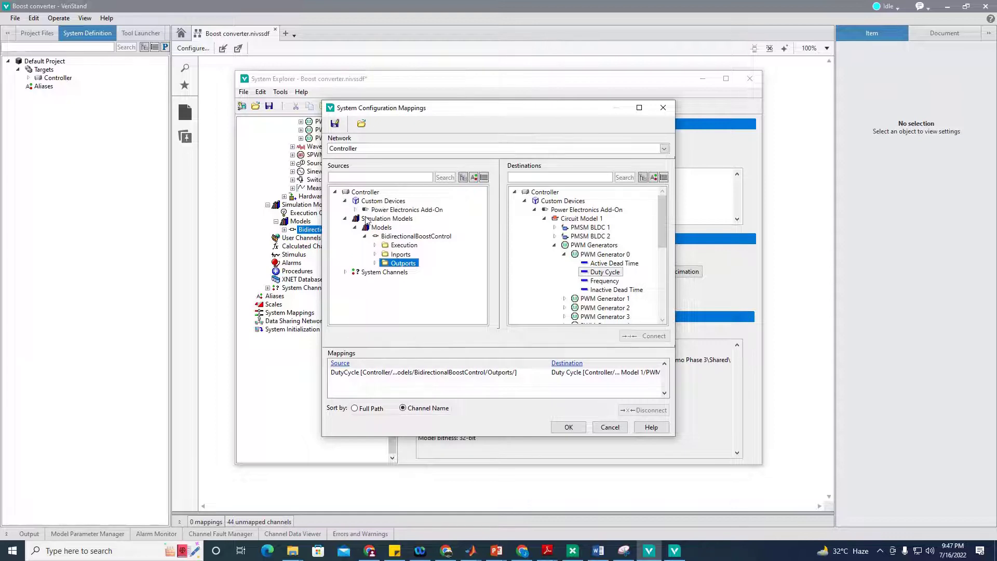
click(356, 210)
click(365, 218)
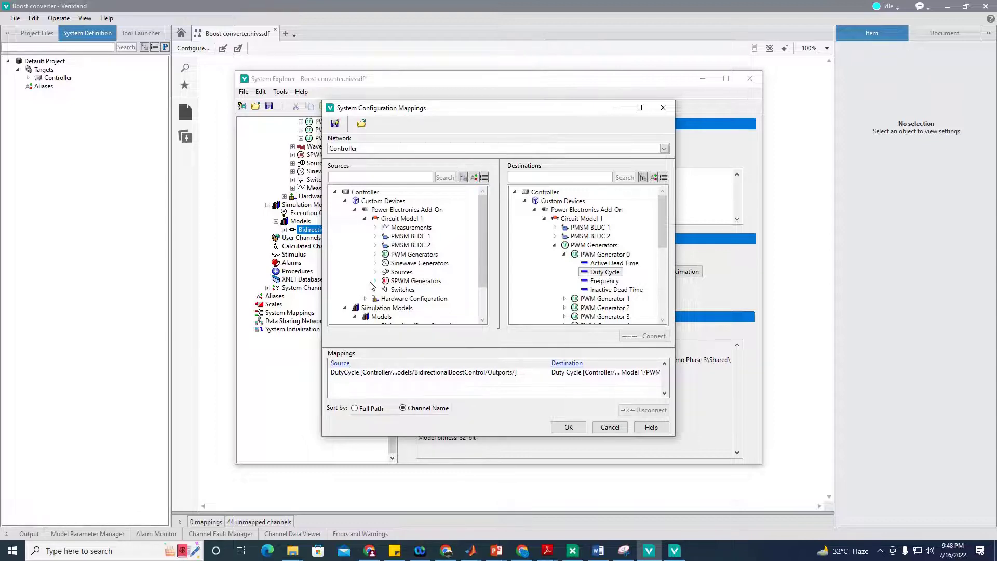
scroll(371, 285, down, 2)
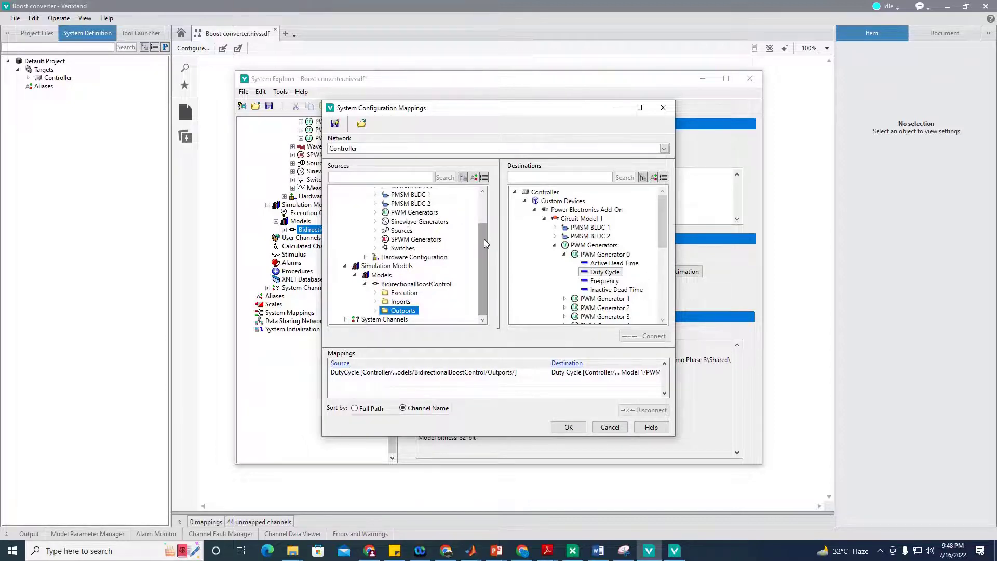
drag(481, 244, 481, 214)
scroll(567, 294, down, 7)
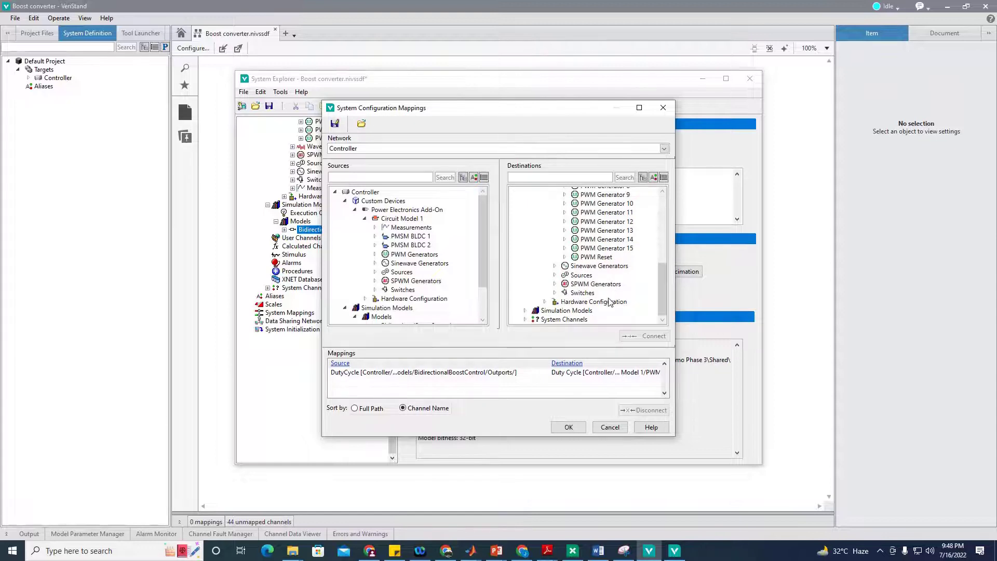
scroll(418, 280, down, 2)
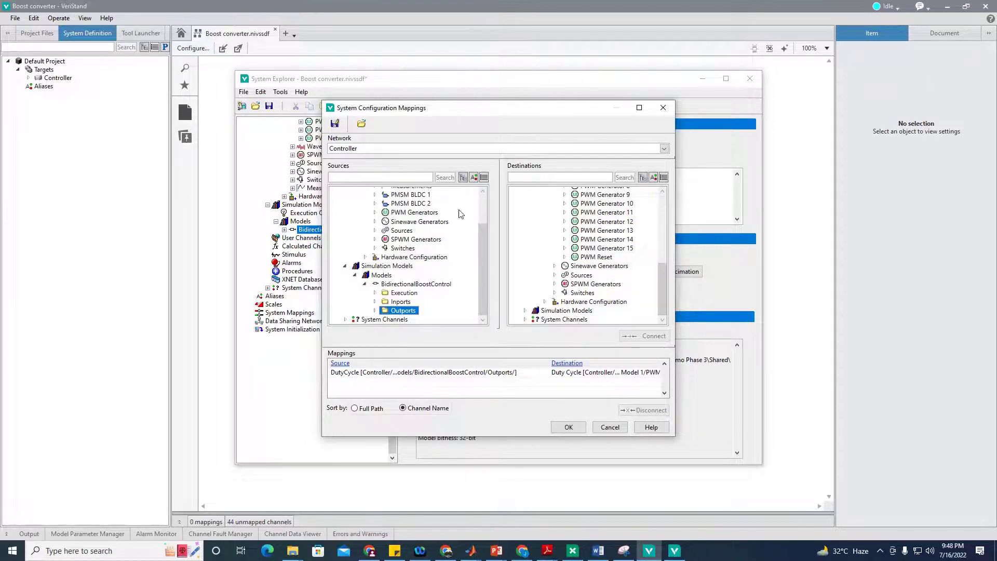
scroll(484, 301, up, 2)
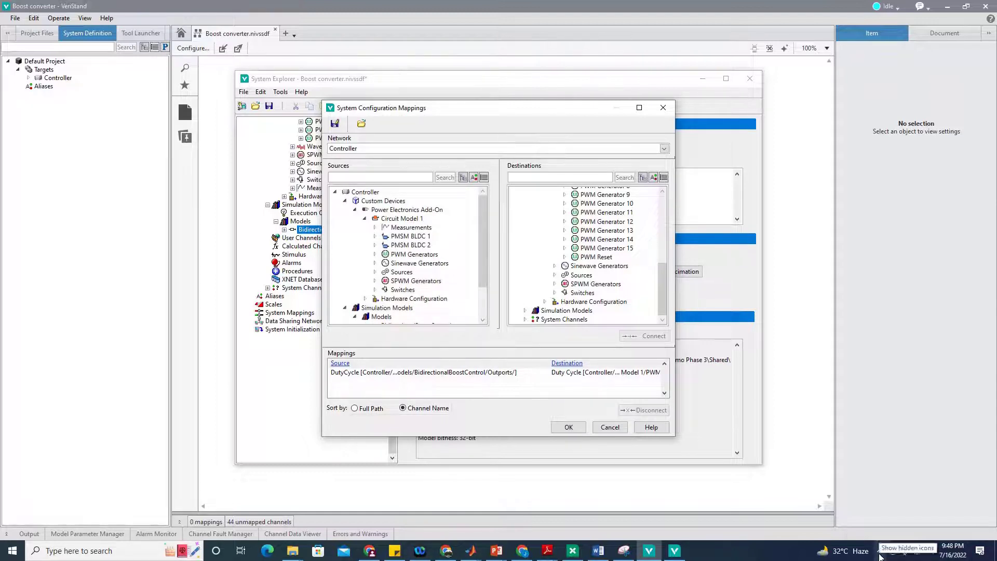
click(879, 552)
click(860, 530)
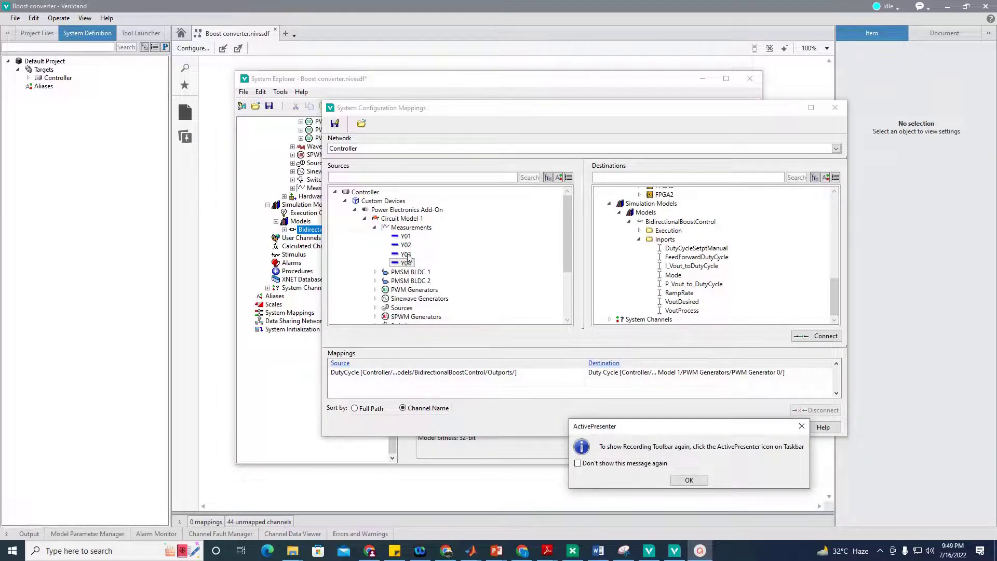
Step: Connect the Y04 measurement of Circuit Model 1 to the VoutProcess inport of BidirectionalBoostControl and accept the mappings
click(682, 311)
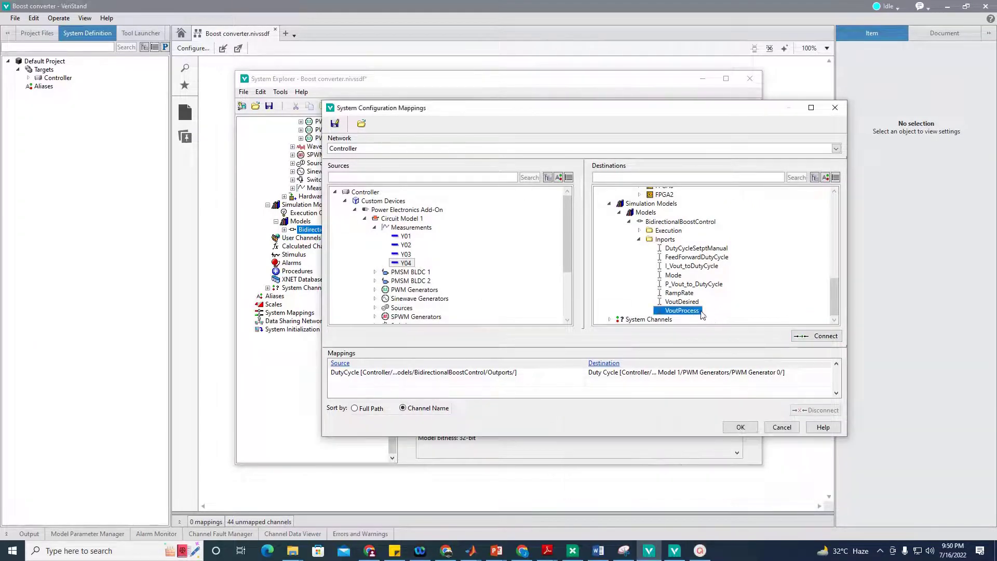
click(817, 336)
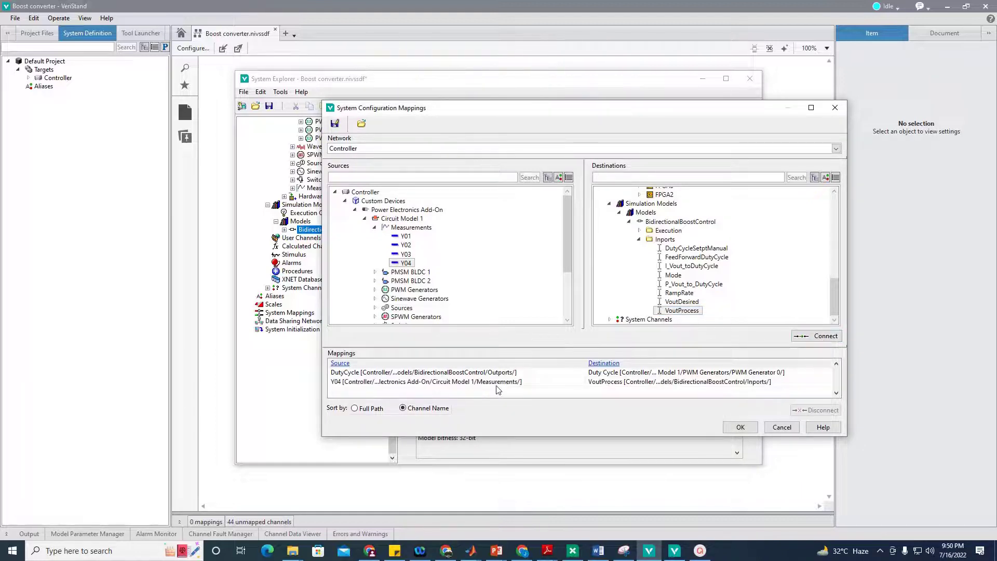
click(738, 429)
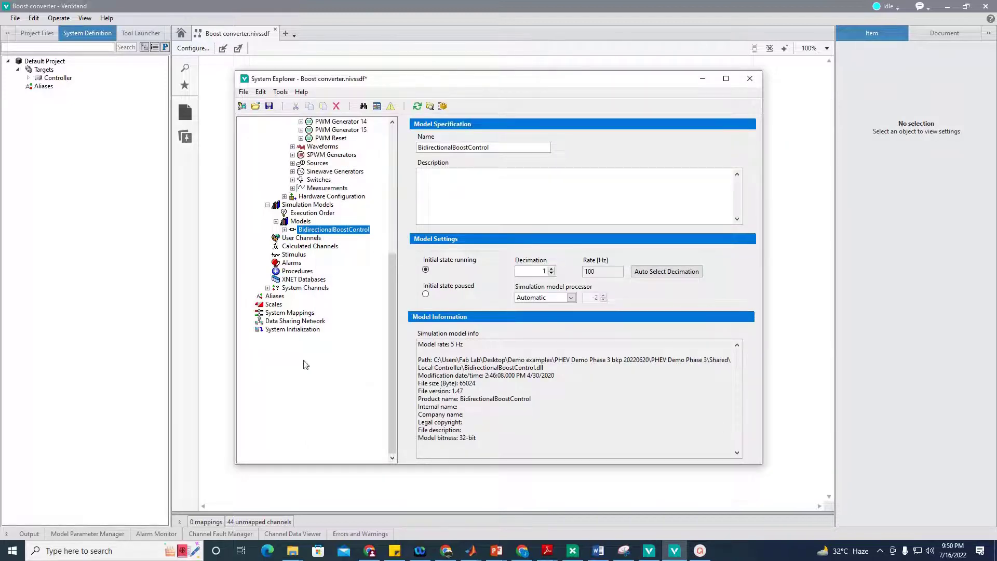
Step: Save the Boost converter system definition and close the System Explorer
drag(390, 271, 347, 120)
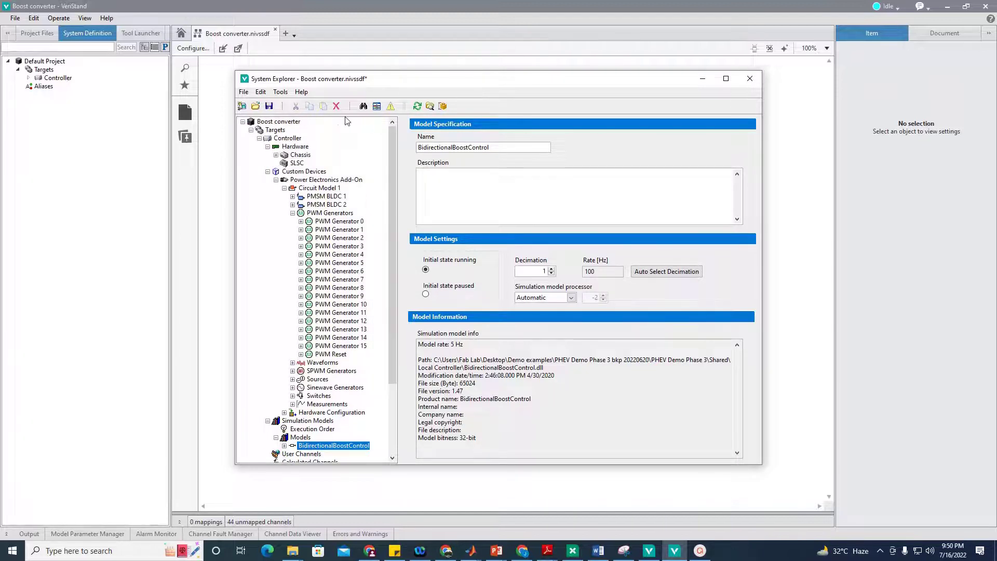
click(254, 106)
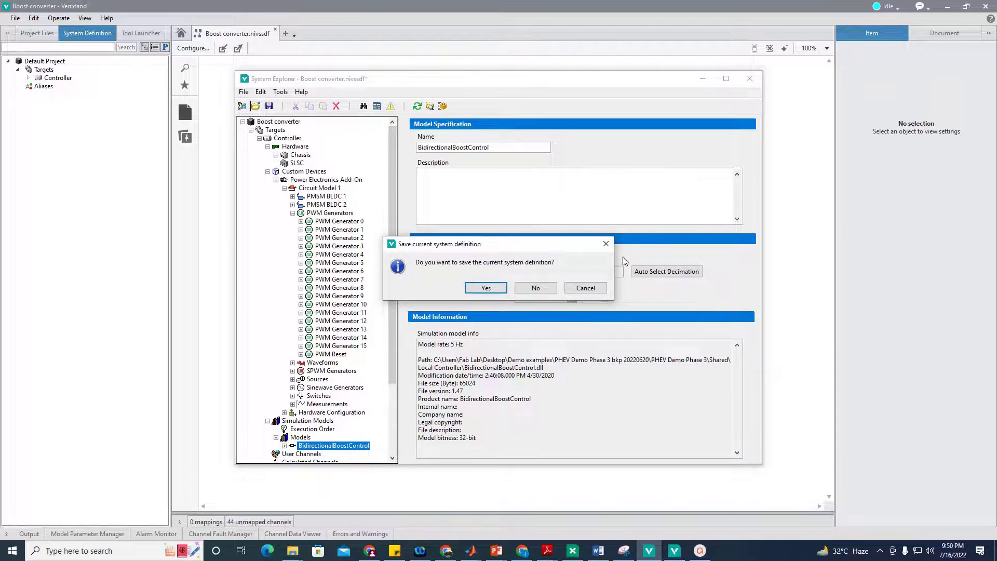
click(486, 287)
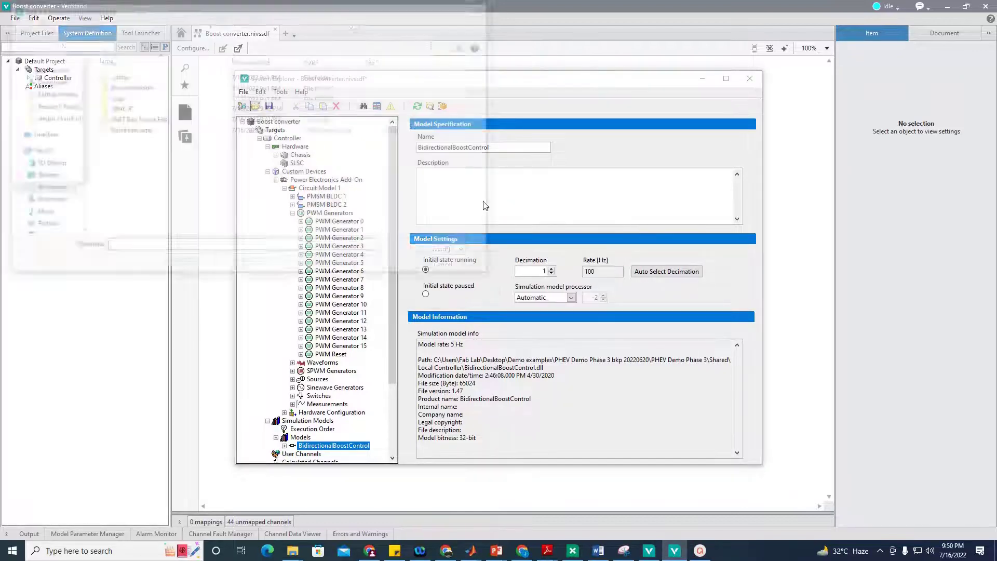
click(481, 263)
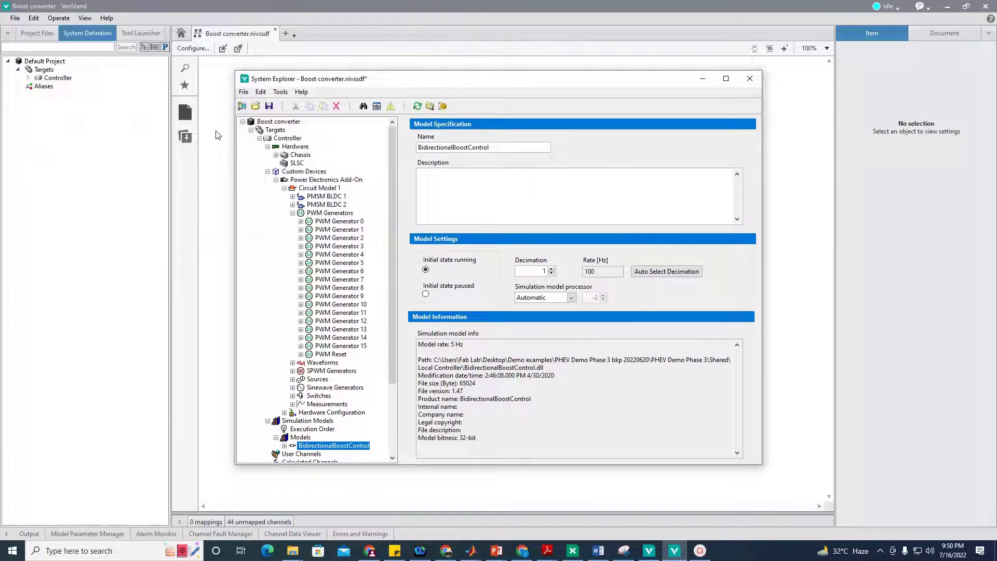
click(268, 106)
click(749, 81)
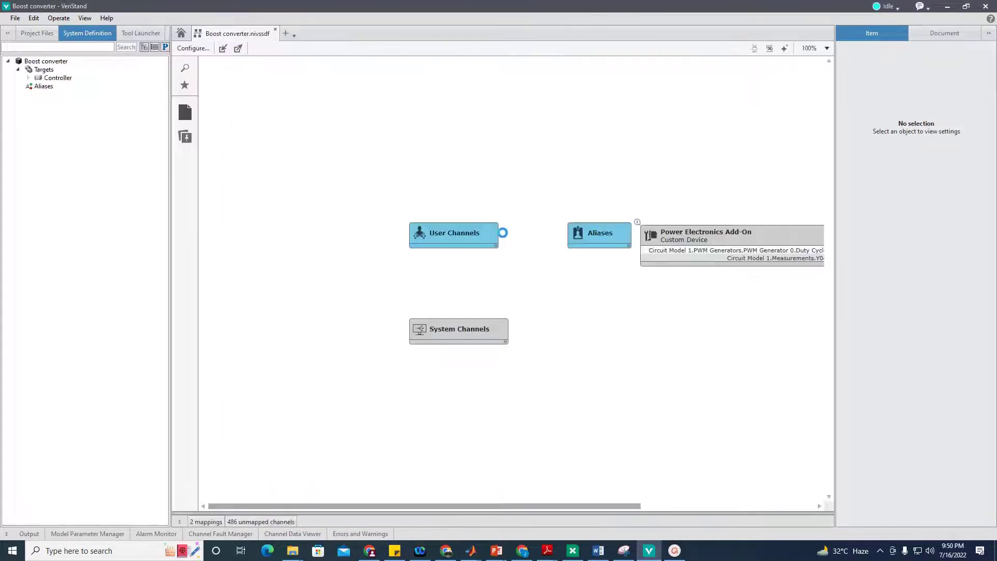
Step: Move the BidirectionalBoostControl block farther from the Power Electronics Add-On block in the system diagram
drag(631, 506, 783, 515)
drag(742, 228, 794, 228)
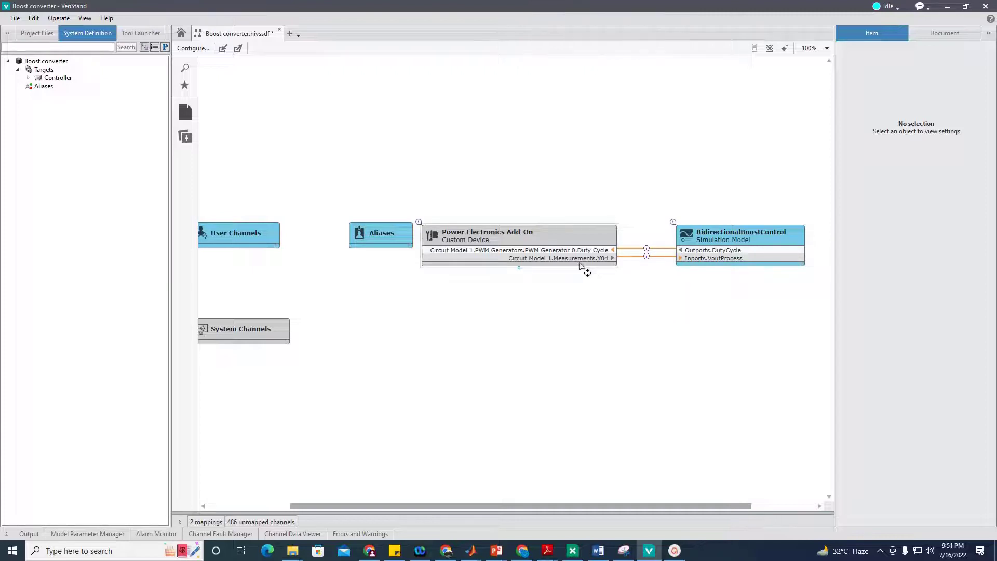
Step: Create a new screen document and place a chart in the upper part of its canvas
click(290, 34)
click(299, 48)
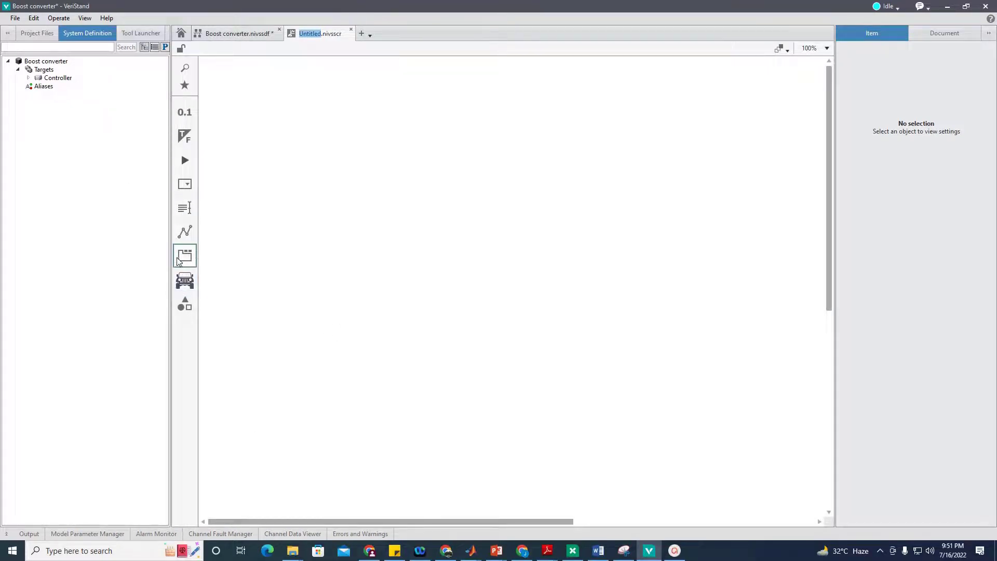
click(184, 231)
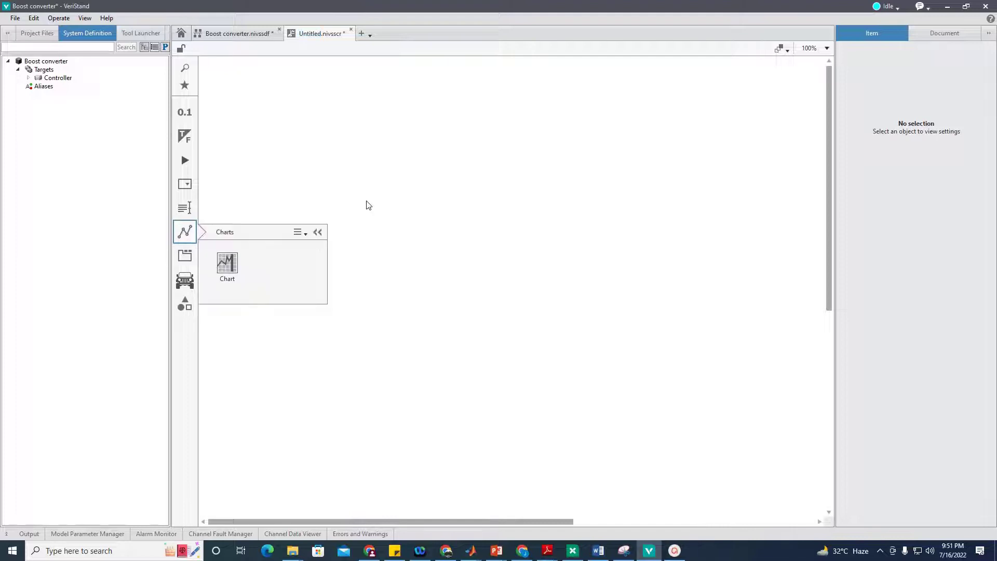
drag(226, 263, 412, 198)
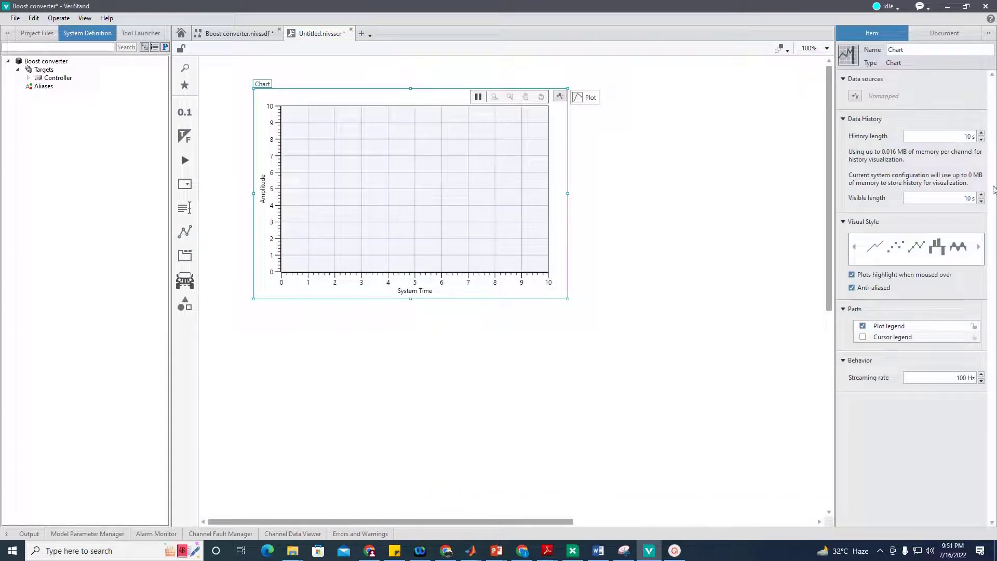
Step: Set the chart's visible length to 0.1 s and its streaming rate to 30000 Hz
click(958, 197)
triple_click(958, 197)
text(0.1)
key(Return)
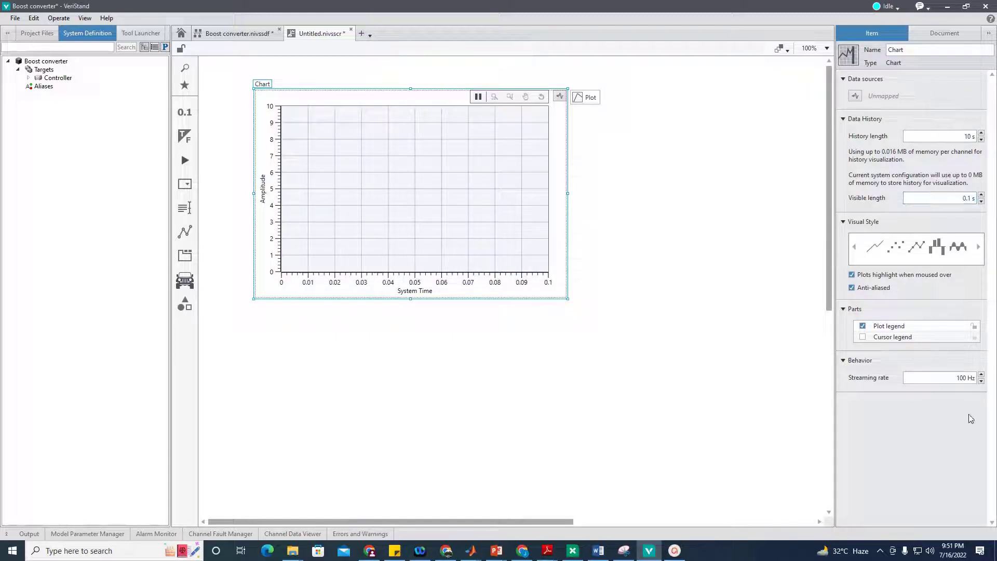
triple_click(969, 378)
text(30000)
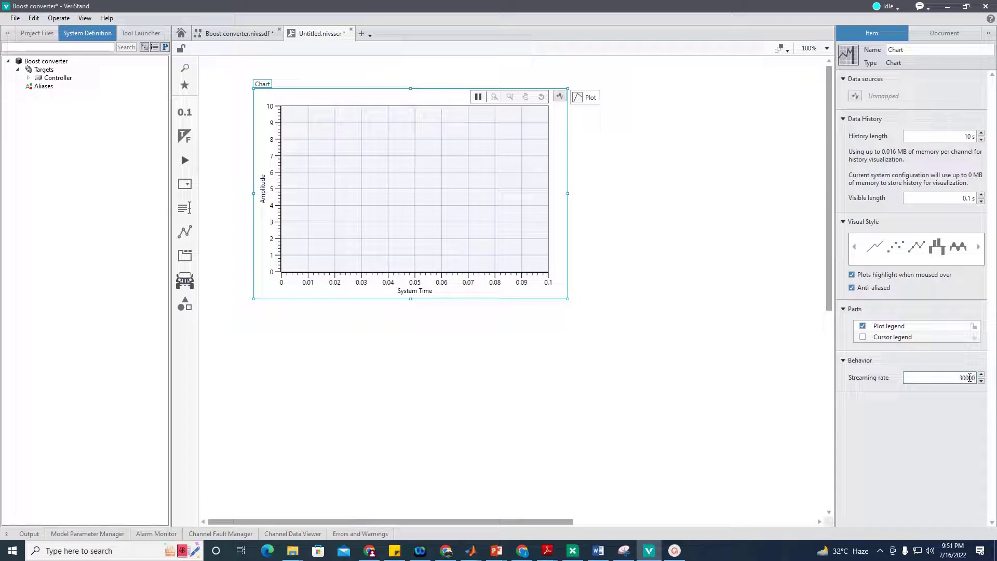
key(Return)
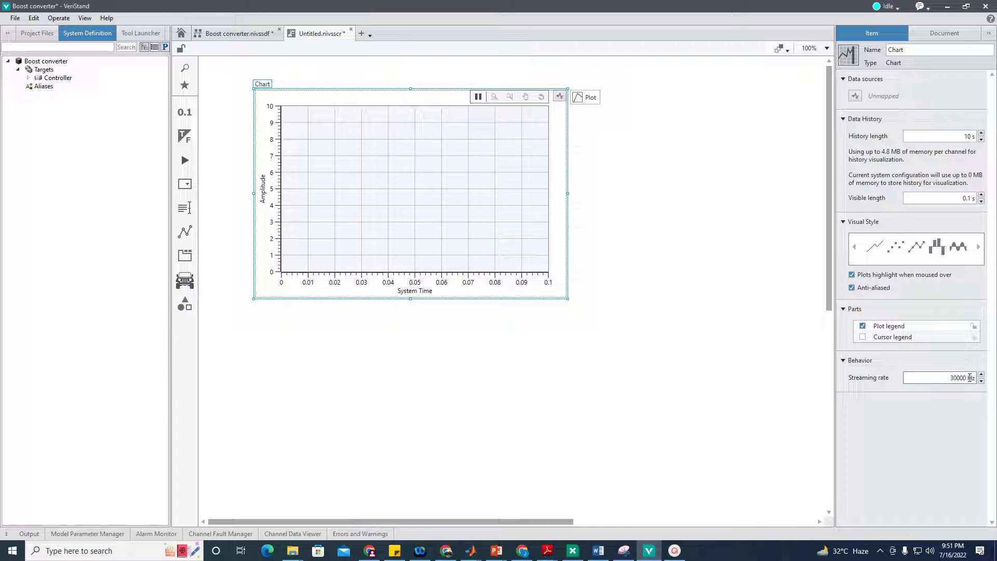
click(716, 299)
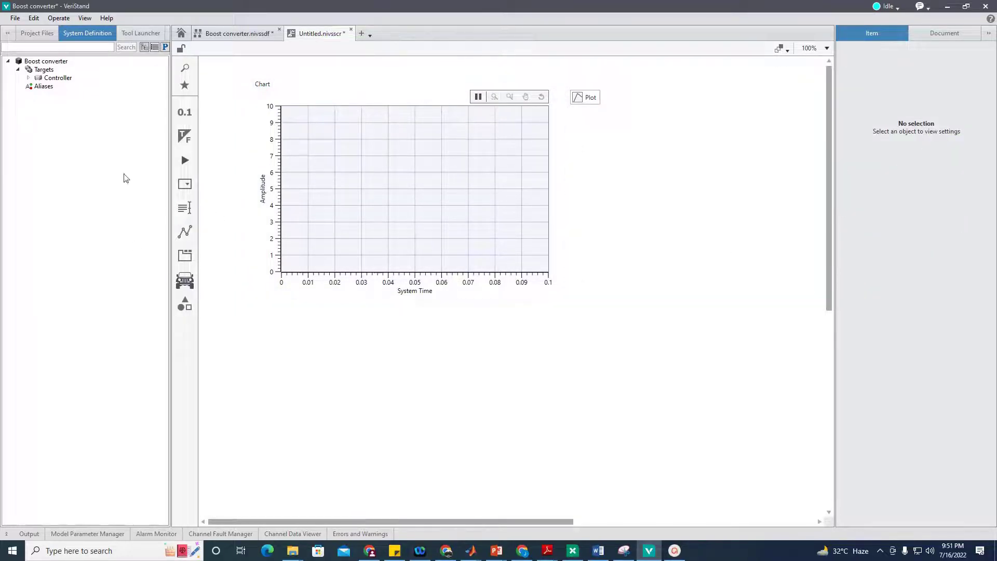
Step: Place the PWM Generator 0 controls from Circuit Model 1 below the chart
click(29, 78)
click(39, 86)
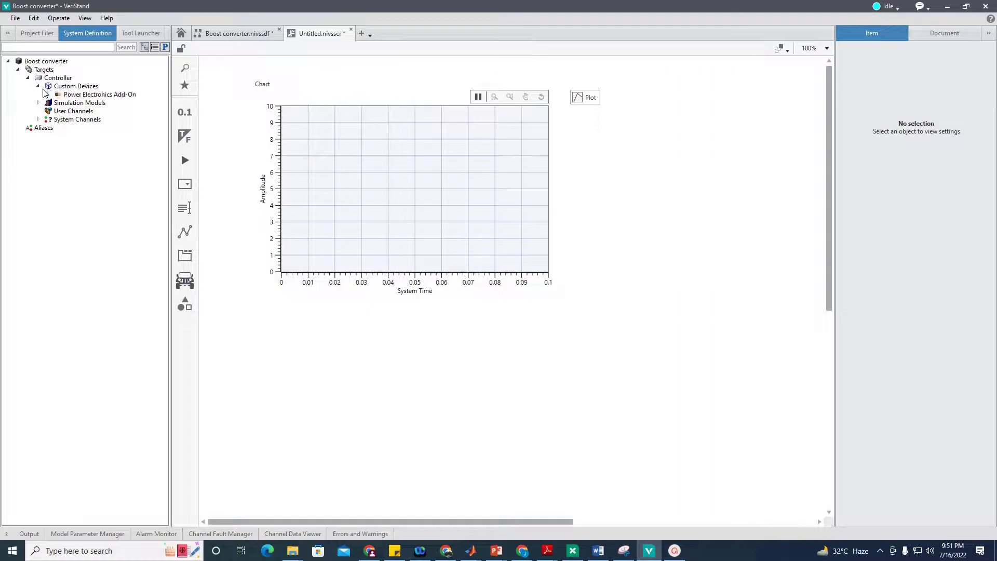
click(48, 94)
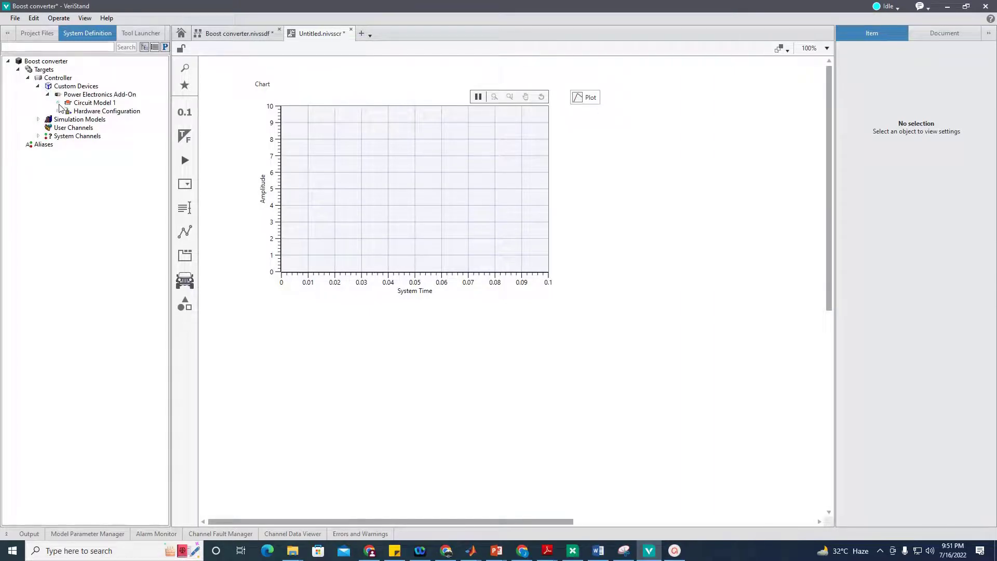
click(58, 103)
click(67, 136)
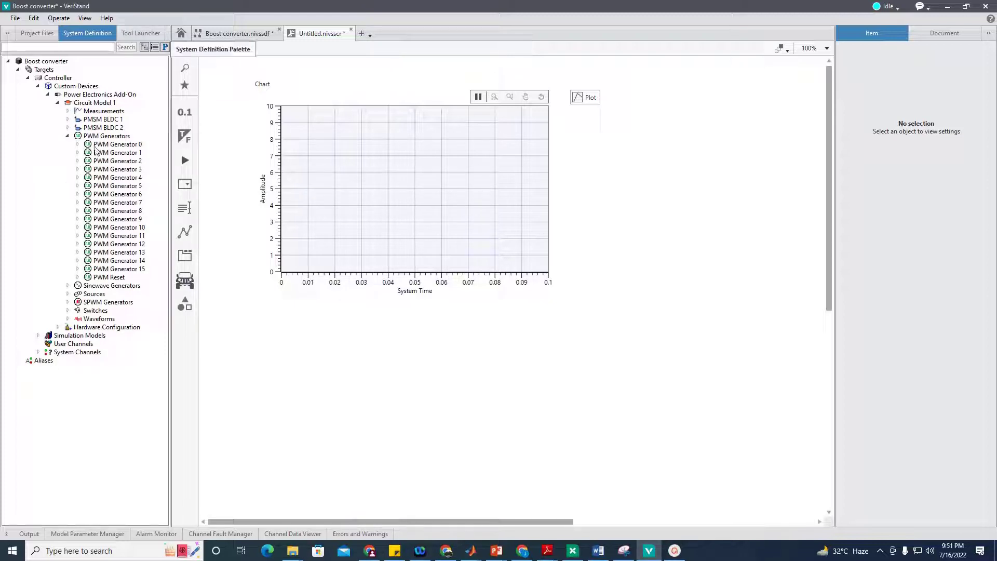
drag(116, 145, 283, 378)
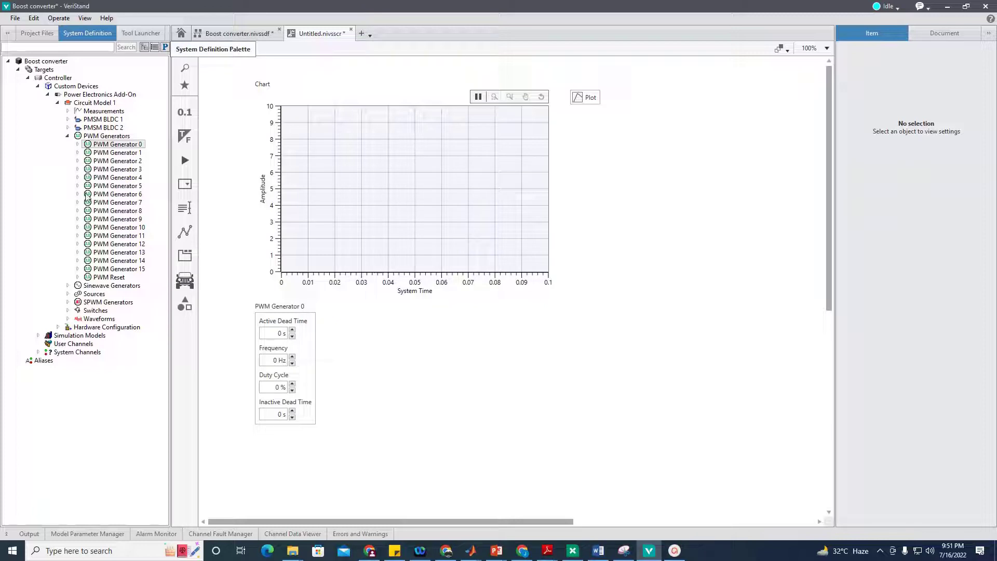
Step: Place a numeric control for the U01 source beside the PWM Generator 0 controls and set it to 100 V
click(67, 136)
click(67, 152)
drag(98, 161, 393, 362)
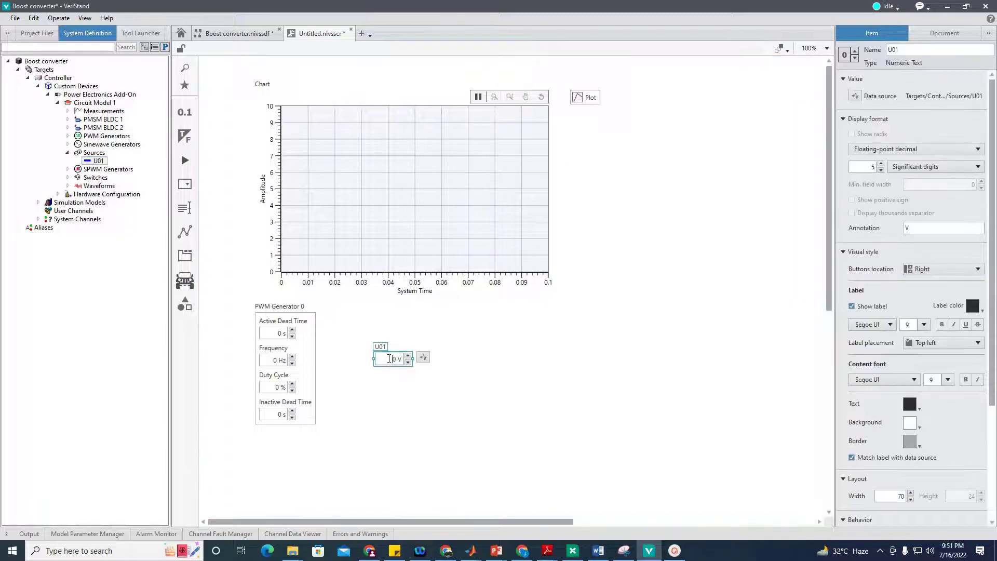
click(388, 358)
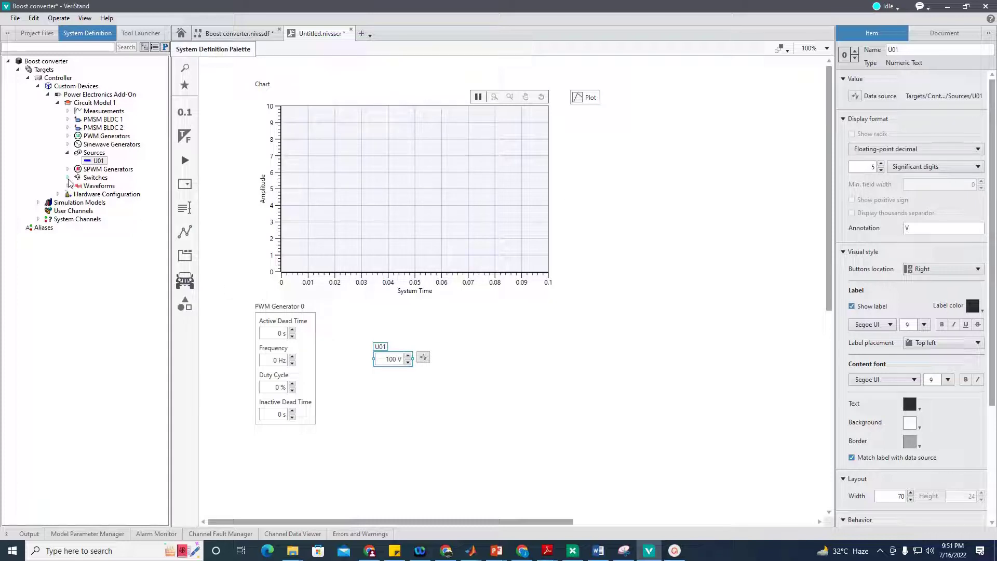
Step: Place the BidirectionalBoostControl model's Inports as a control group on the canvas beside the chart
click(68, 152)
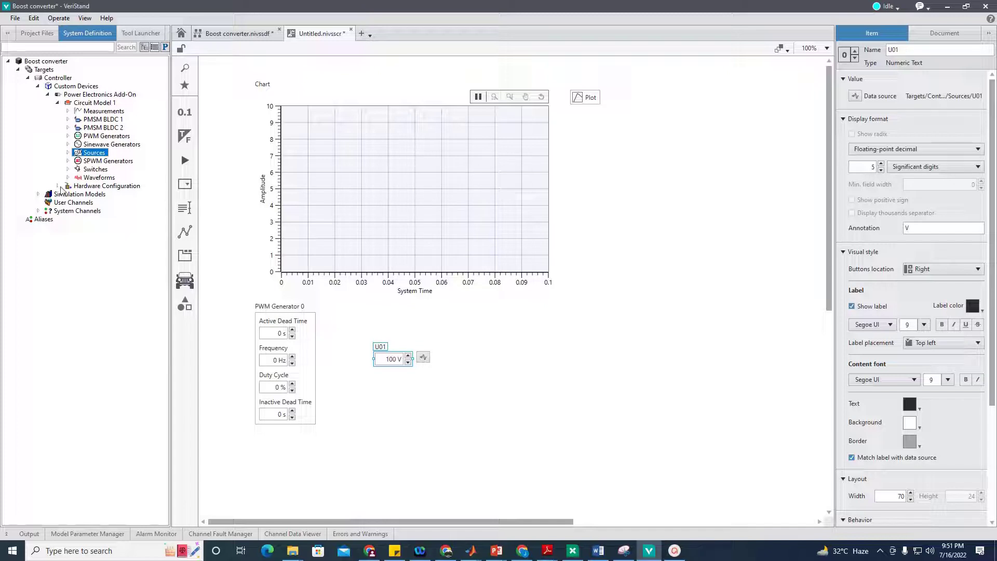
click(38, 194)
click(50, 203)
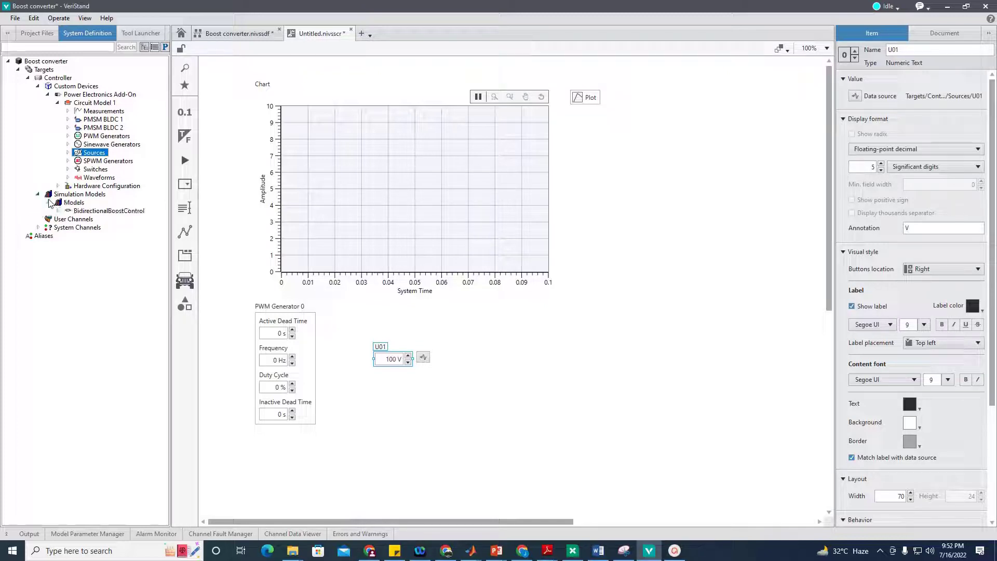
click(58, 210)
click(68, 227)
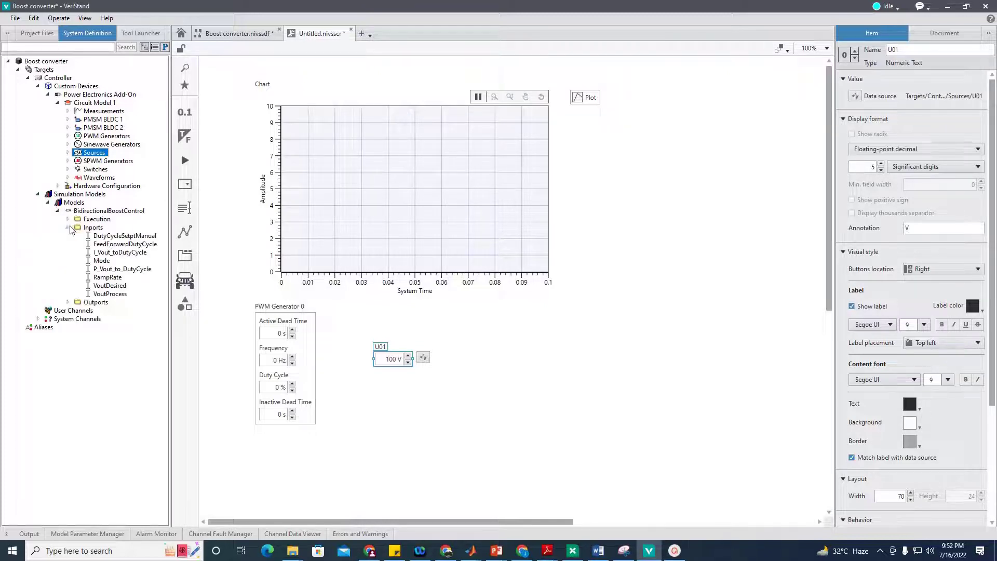
drag(94, 227, 702, 271)
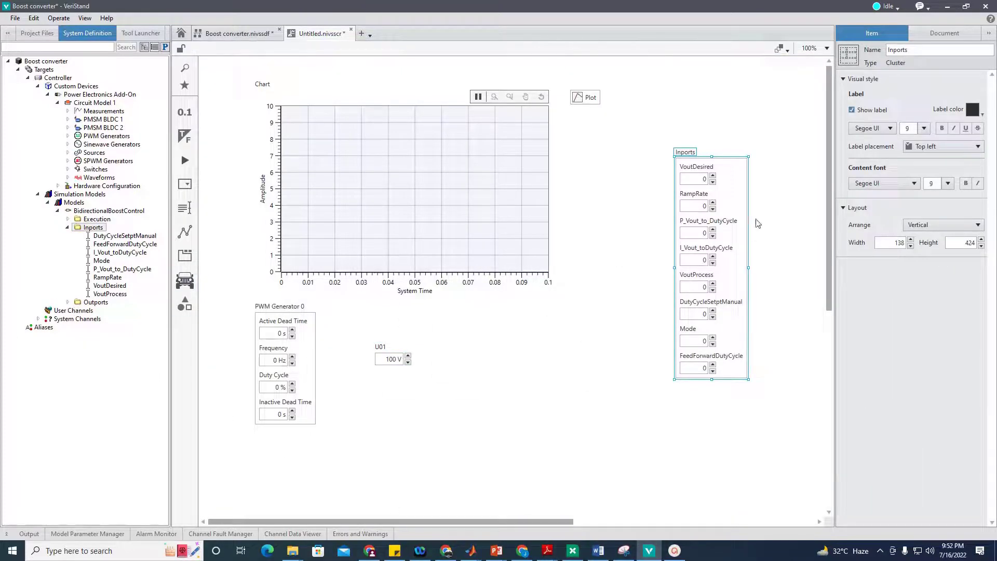
Step: In the Inports group, set VoutDesired to 150 and RampRate to 1000
click(697, 177)
text(15)
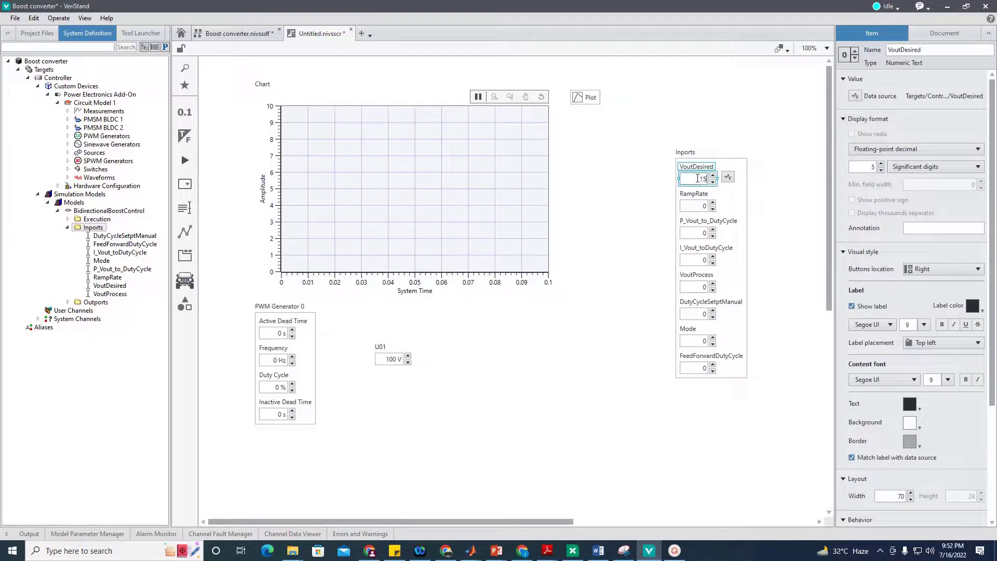
text(0)
click(700, 205)
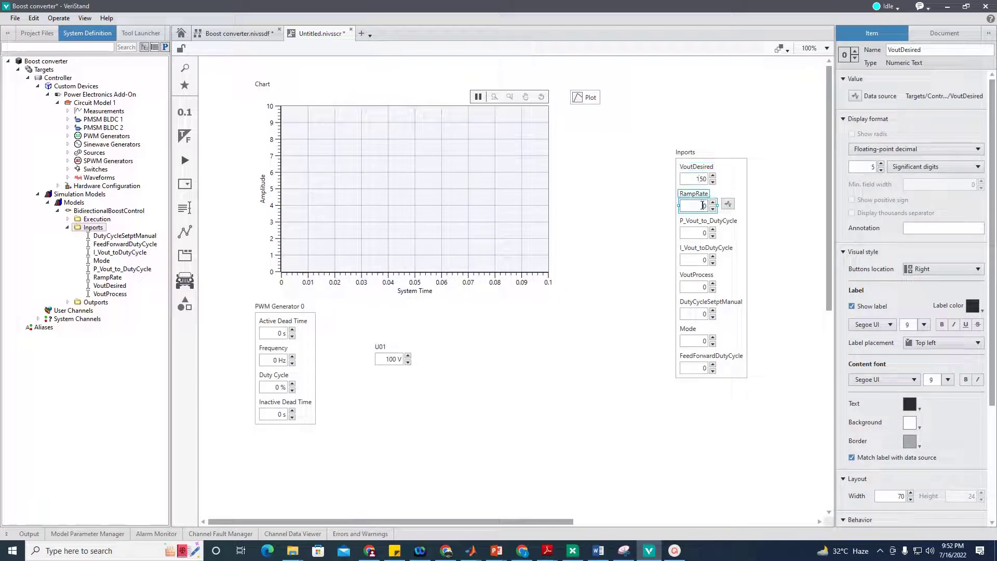
text(1000)
Step: Set the gain inports P_Vout_to_DutyCycle to 0.008 and I_Vout_toDutyCycle to 0.005
click(700, 232)
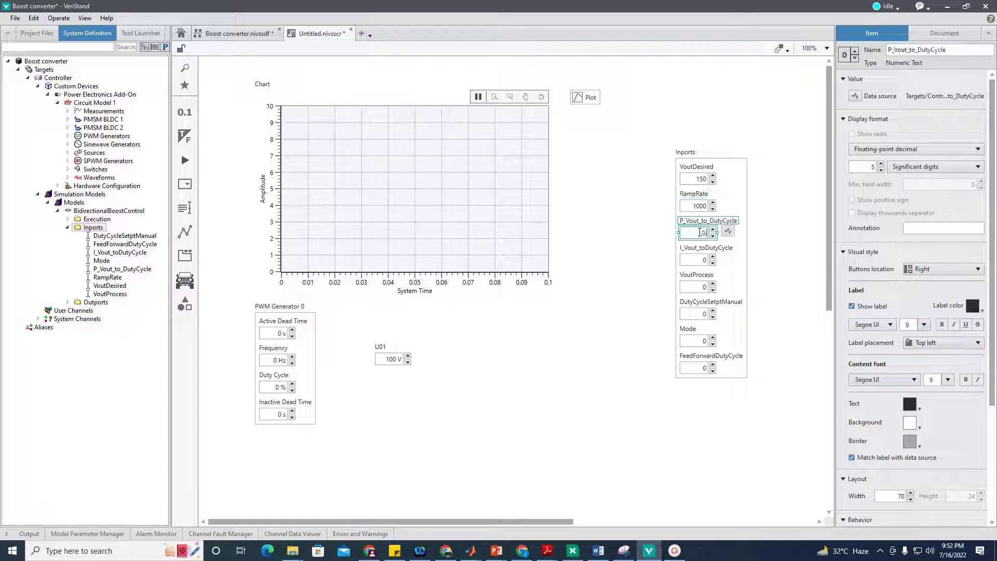
text(0.008)
click(704, 259)
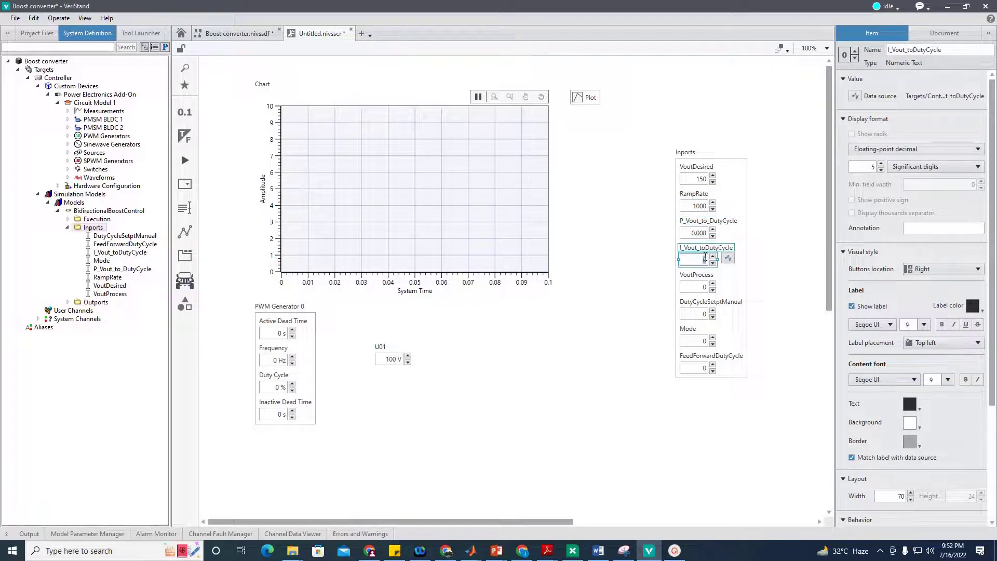
text(0.008)
click(703, 234)
click(697, 260)
click(696, 234)
click(697, 259)
double_click(698, 232)
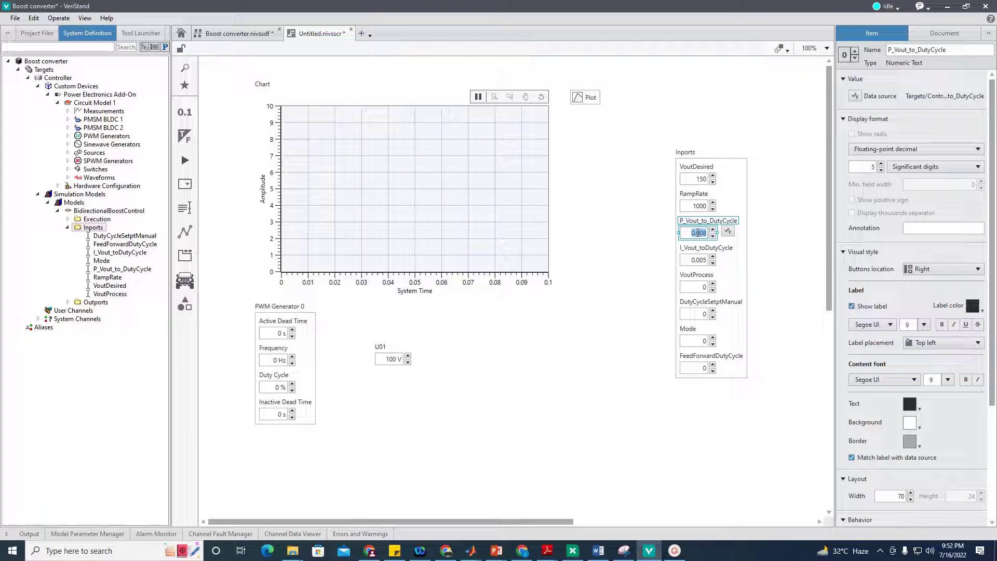
click(696, 259)
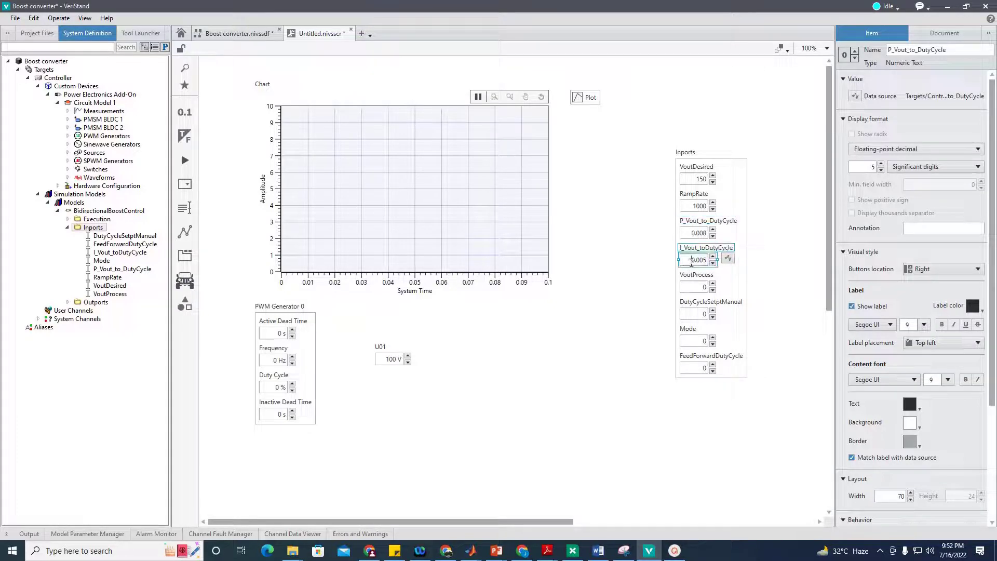
double_click(697, 233)
double_click(698, 260)
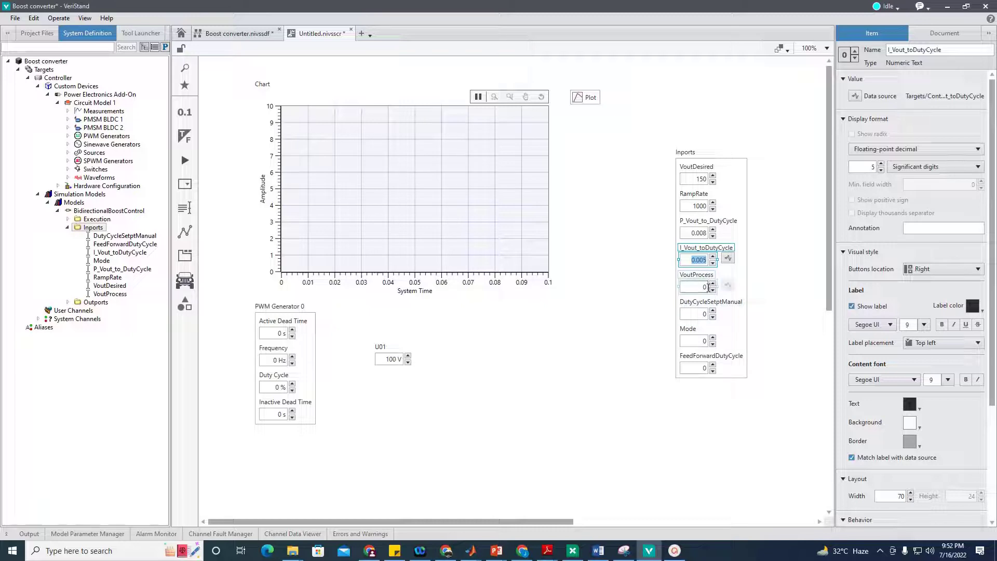
click(704, 367)
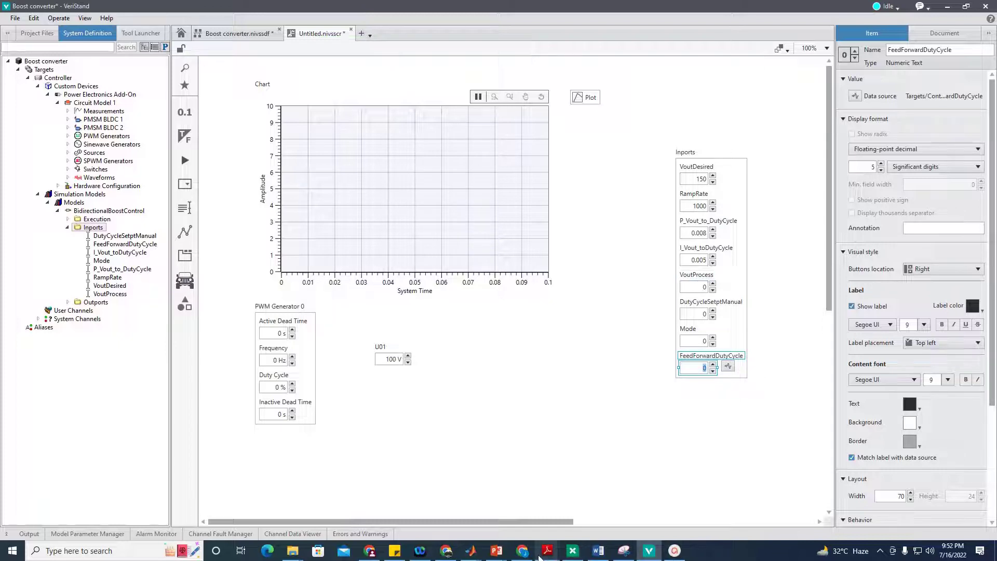
Step: Switch to the BidirectionalBoostControl model in Simulink and examine the P and I gain inports and the mode logic note
mouse_move(471, 552)
click(439, 474)
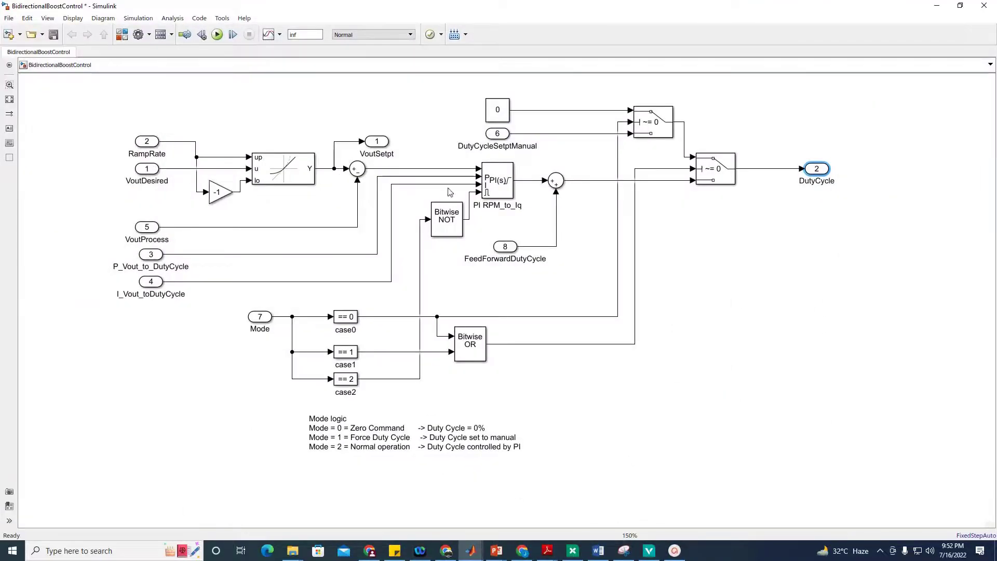
click(148, 255)
click(151, 284)
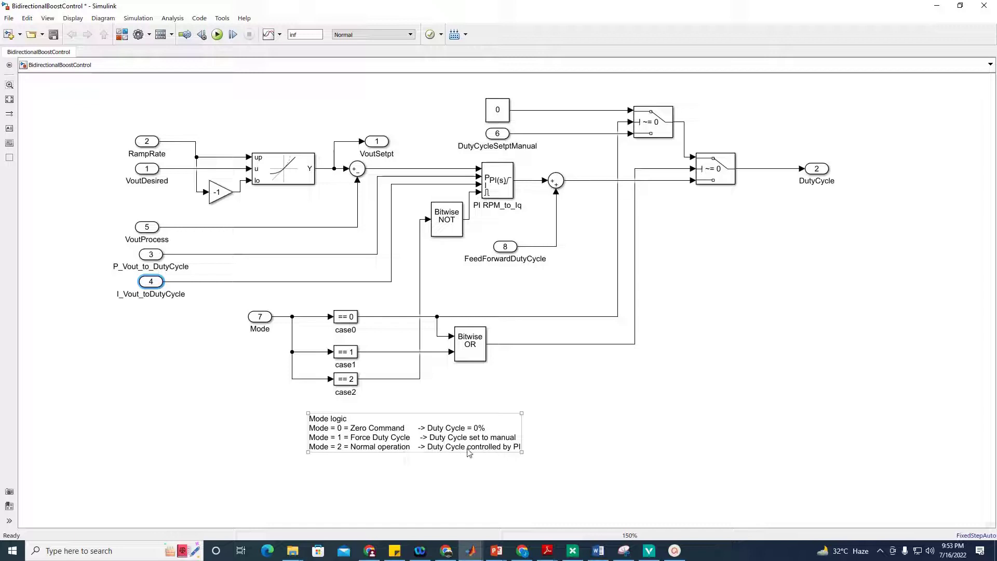
click(569, 449)
click(344, 446)
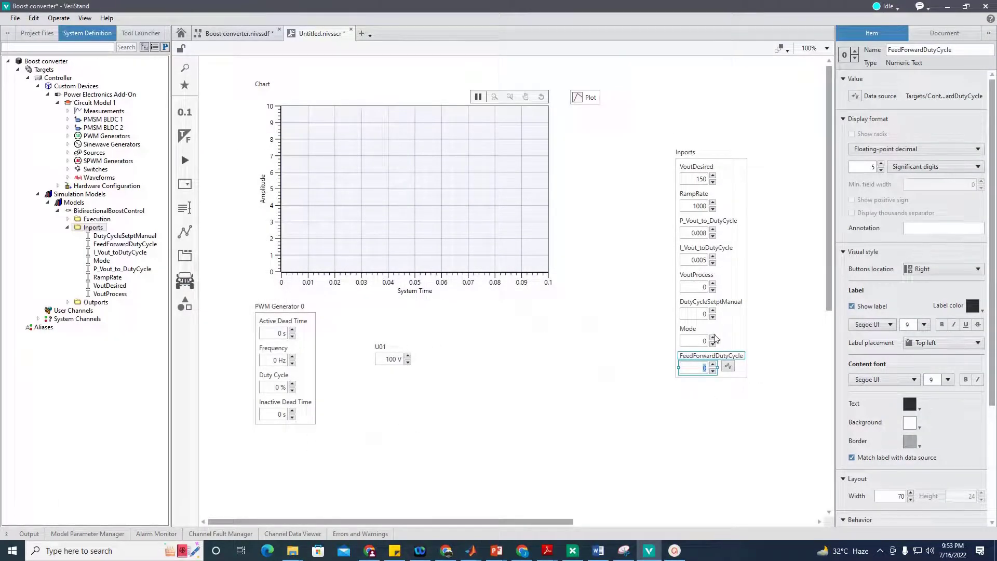
Step: Back in VeriStand, set DutyCycleSetptManual to 50 and Mode to 1 in the Inports group
click(704, 312)
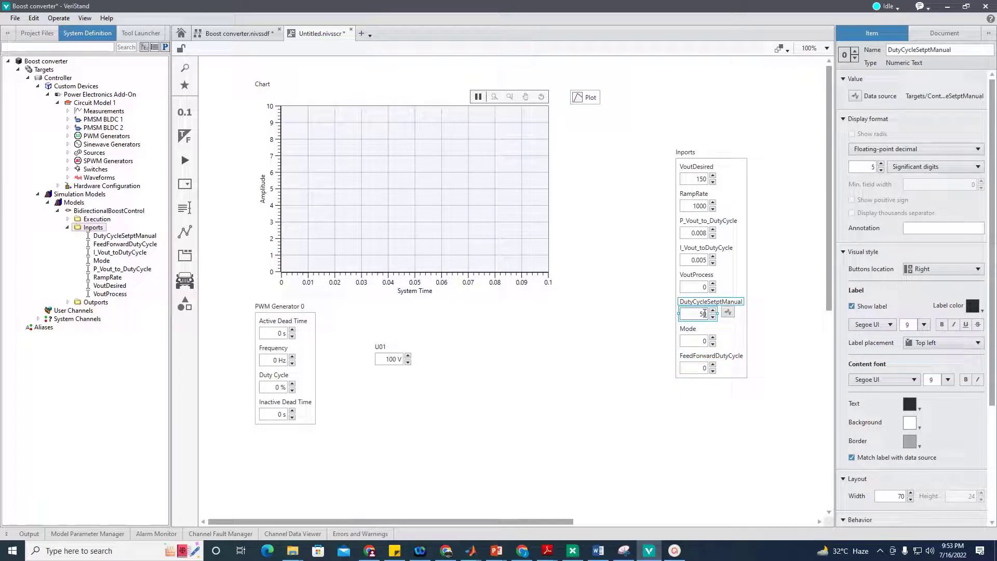
click(712, 338)
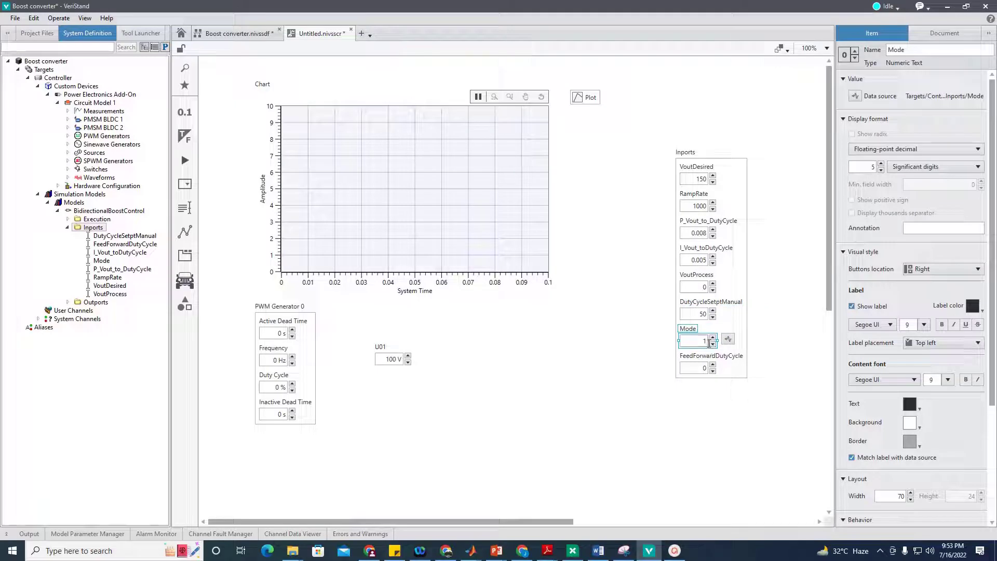
Step: Review the mode logic note in the Simulink model again and return to the VeriStand screen
mouse_move(598, 550)
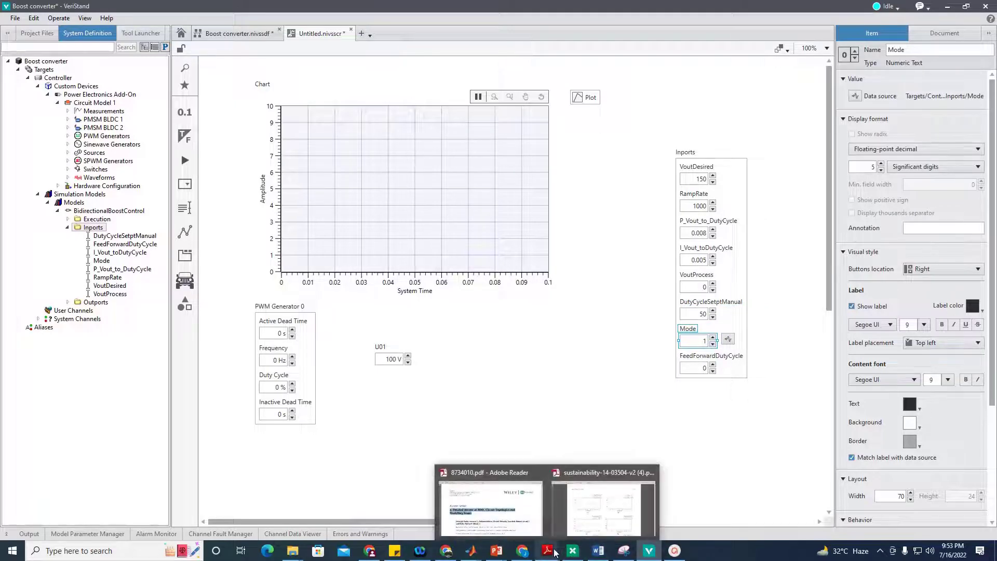
mouse_move(523, 554)
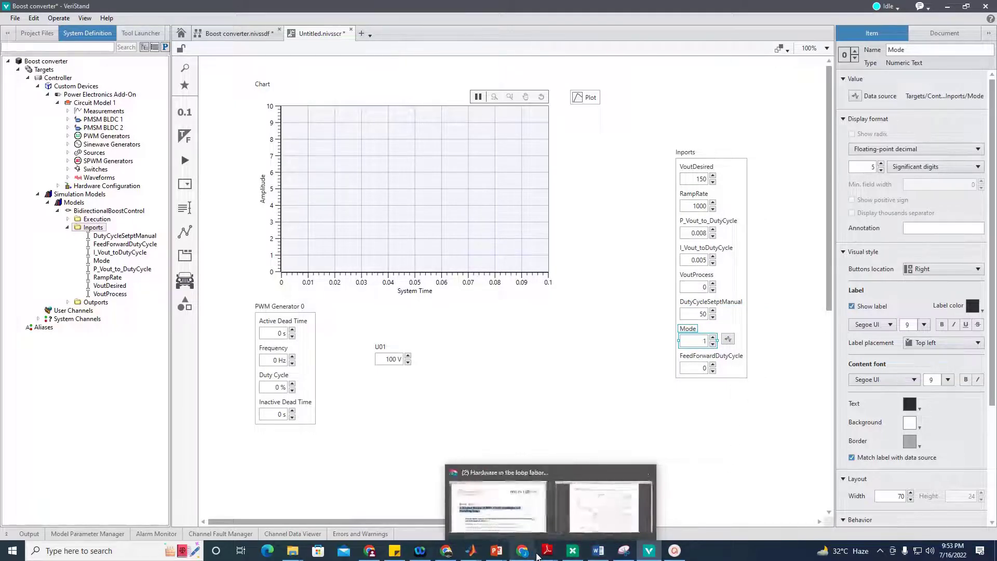
mouse_move(471, 551)
click(494, 506)
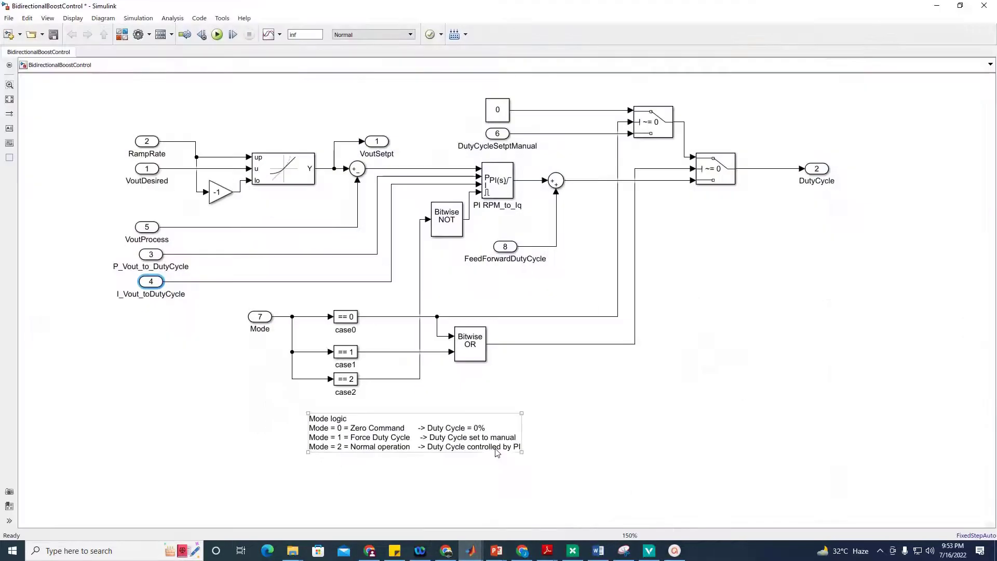
click(936, 6)
click(508, 405)
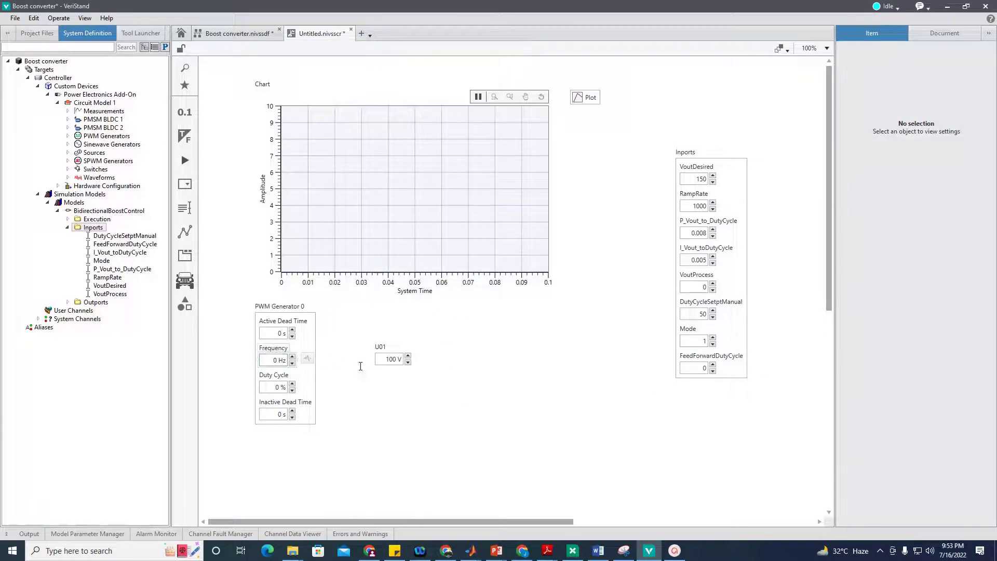
Step: Set the PWM Generator 0 frequency to 4500 Hz
click(270, 360)
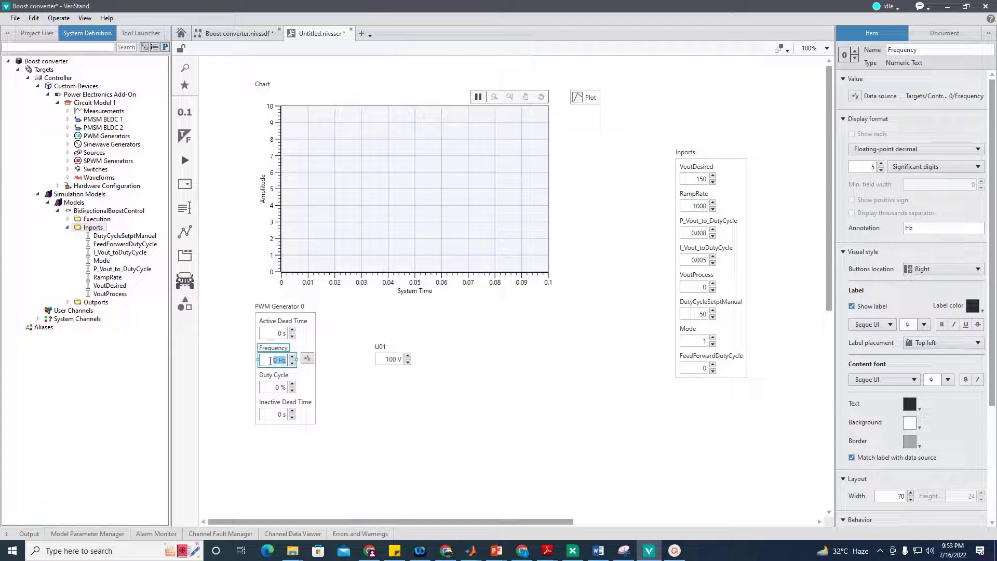
text(4500)
key(Return)
click(277, 387)
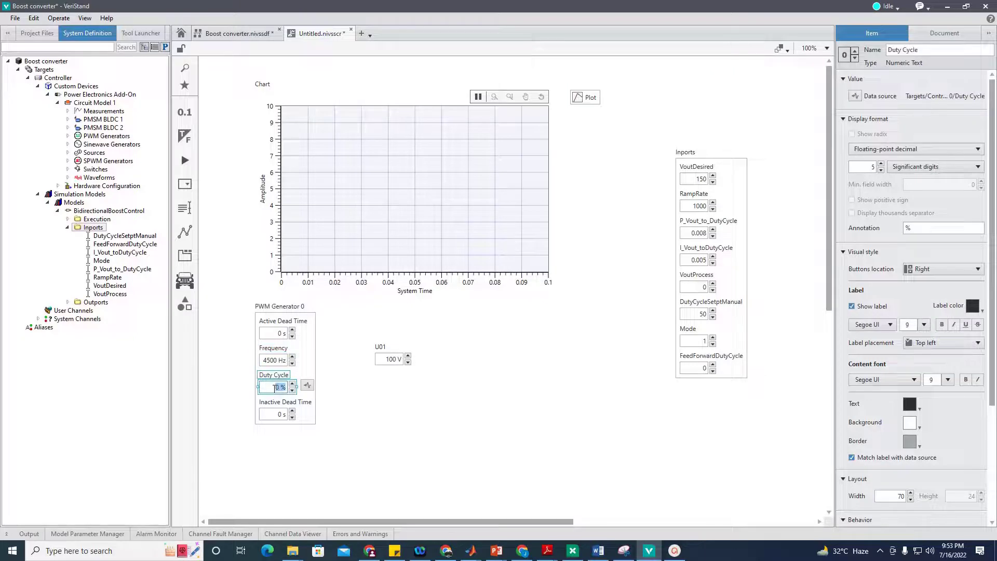
click(462, 419)
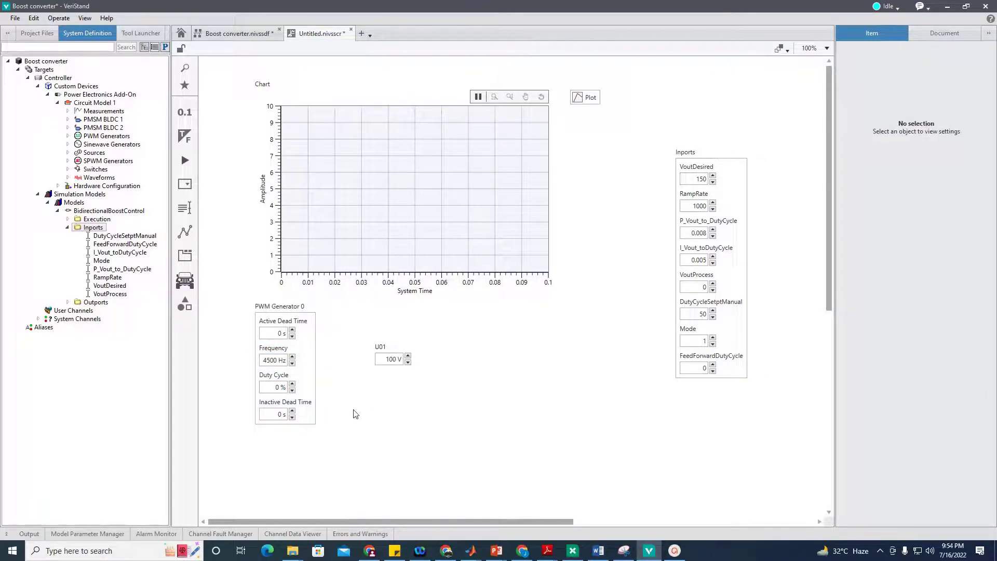
Step: Deploy the project, saving the Boost converter.nivssdf system definition when asked
click(888, 7)
click(894, 19)
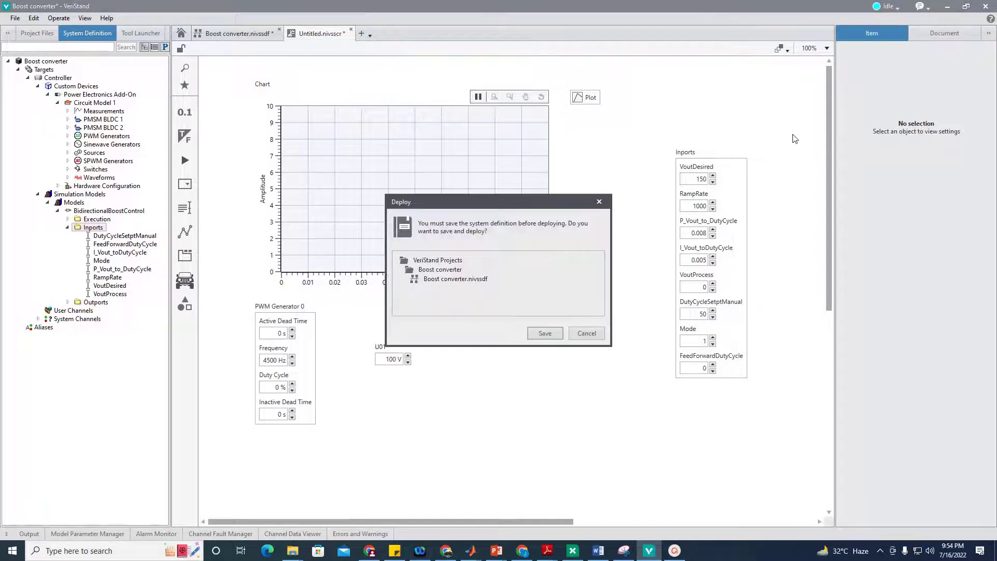
click(545, 333)
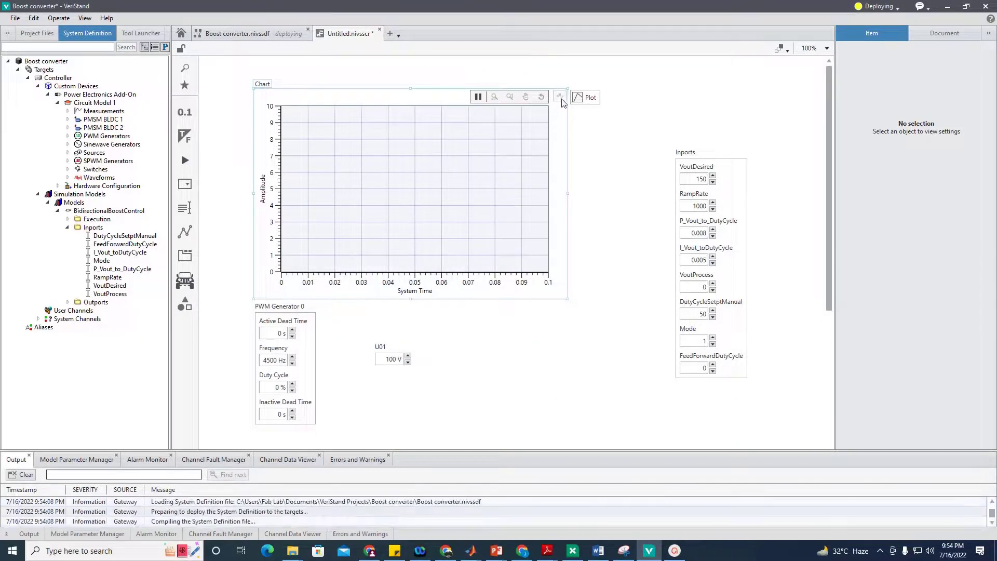
click(559, 96)
click(595, 130)
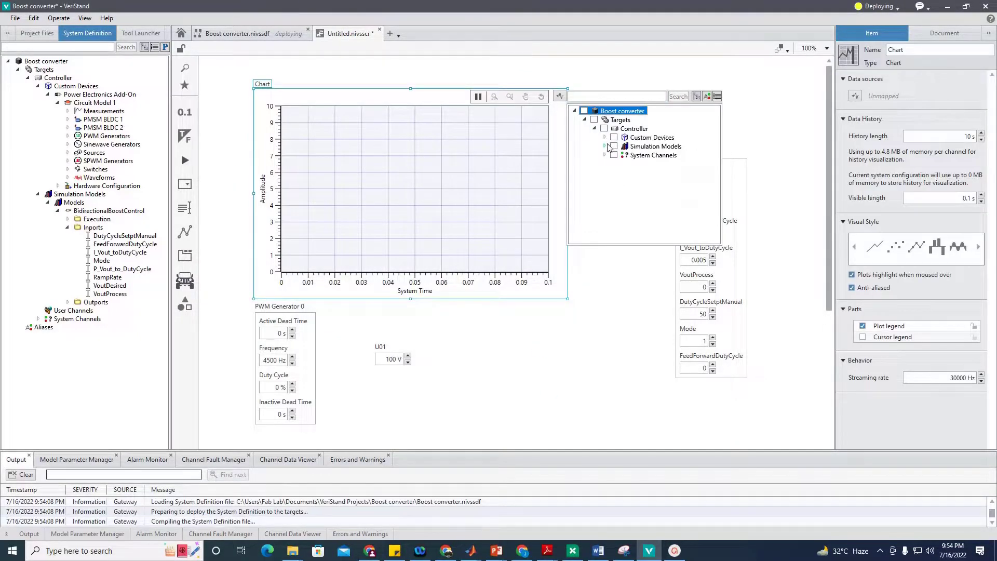
click(605, 138)
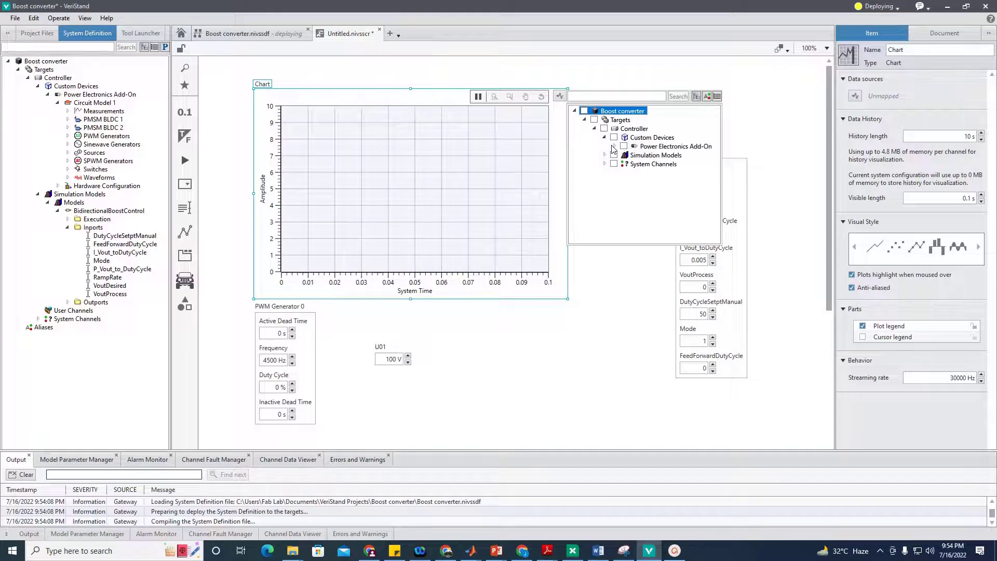
click(614, 147)
click(577, 113)
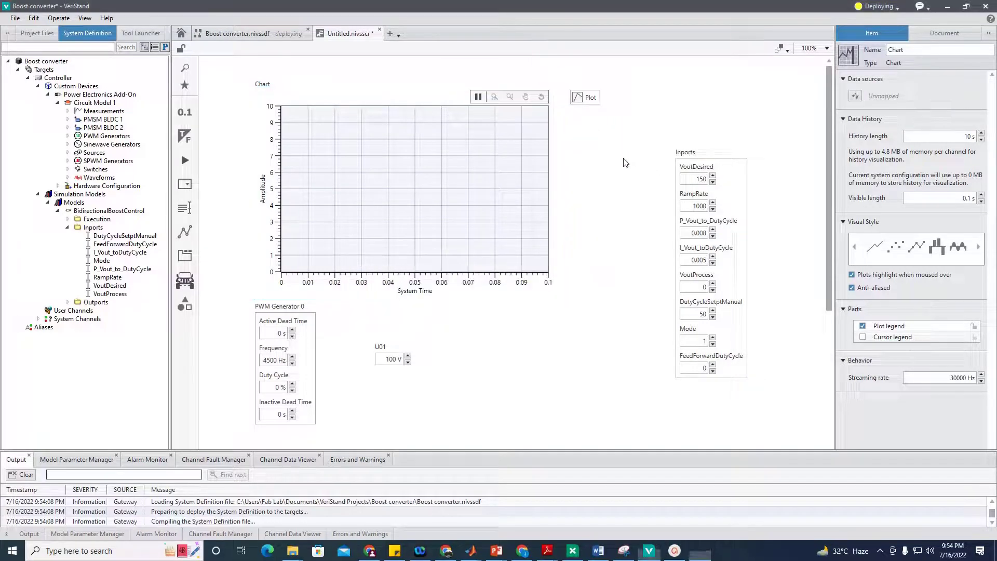
Step: Map the chart's data source to the waveform WVF00 Circuit Model 1.Y04 from Circuit Model 1
click(560, 96)
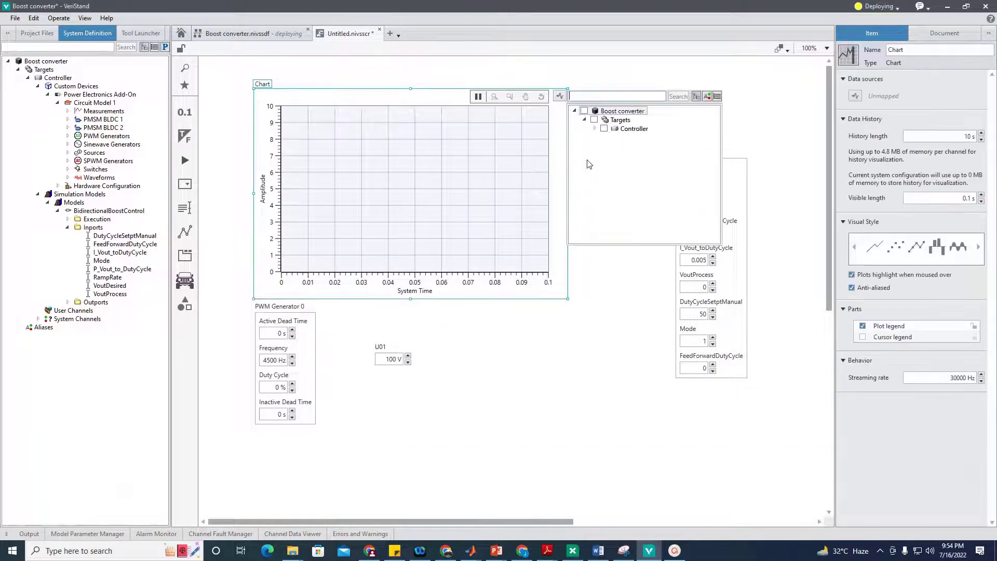
click(595, 129)
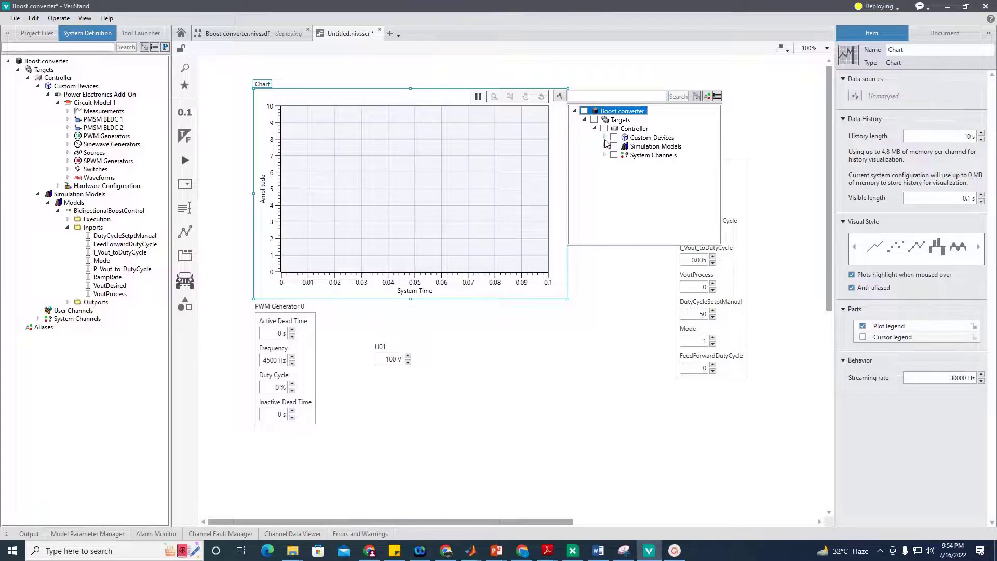
click(604, 137)
click(614, 146)
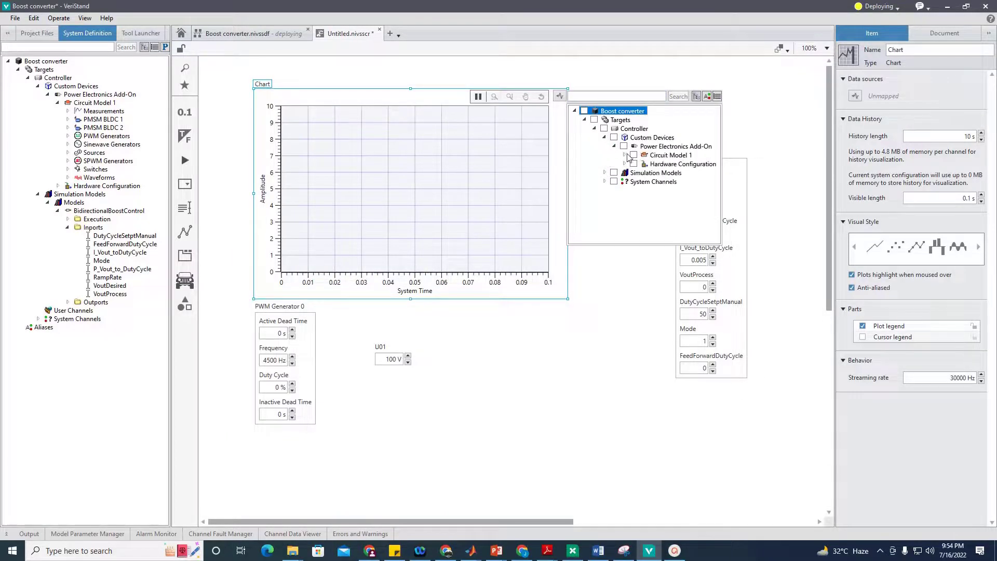
click(624, 156)
scroll(675, 213, down, 1)
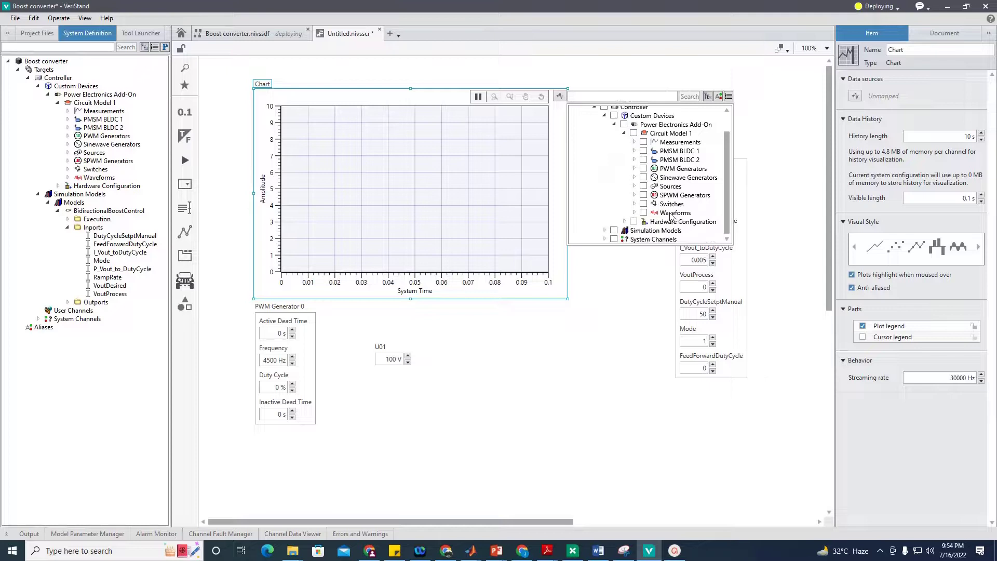
click(634, 213)
scroll(659, 218, down, 1)
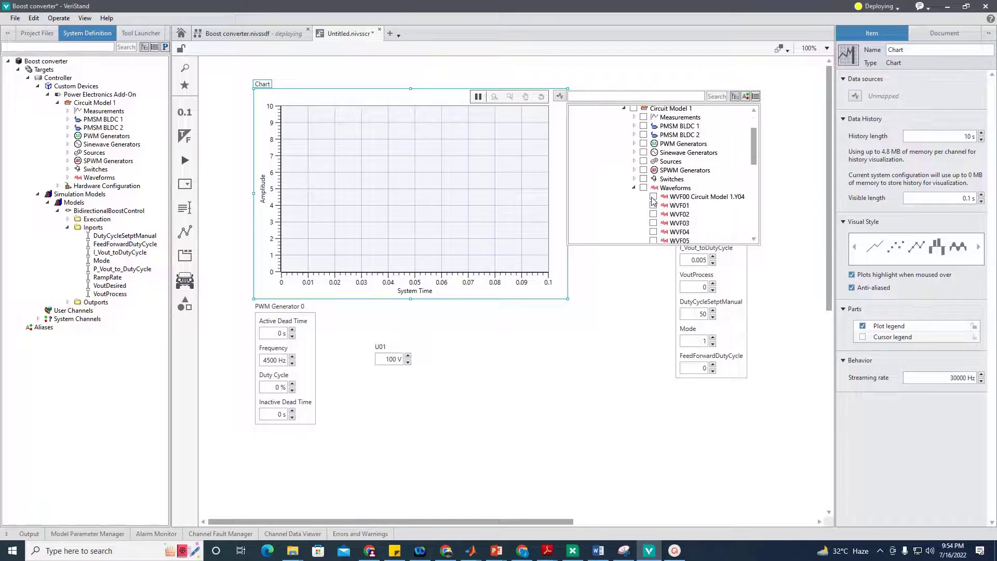
click(653, 198)
click(586, 376)
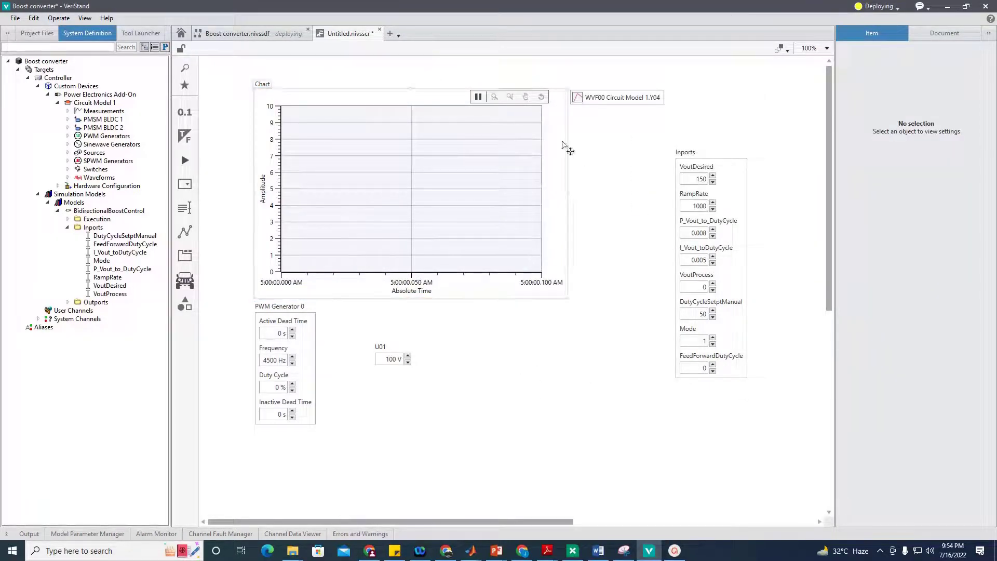
Step: Open the output log and follow the deployment messages until target synchronization is finished
click(8, 534)
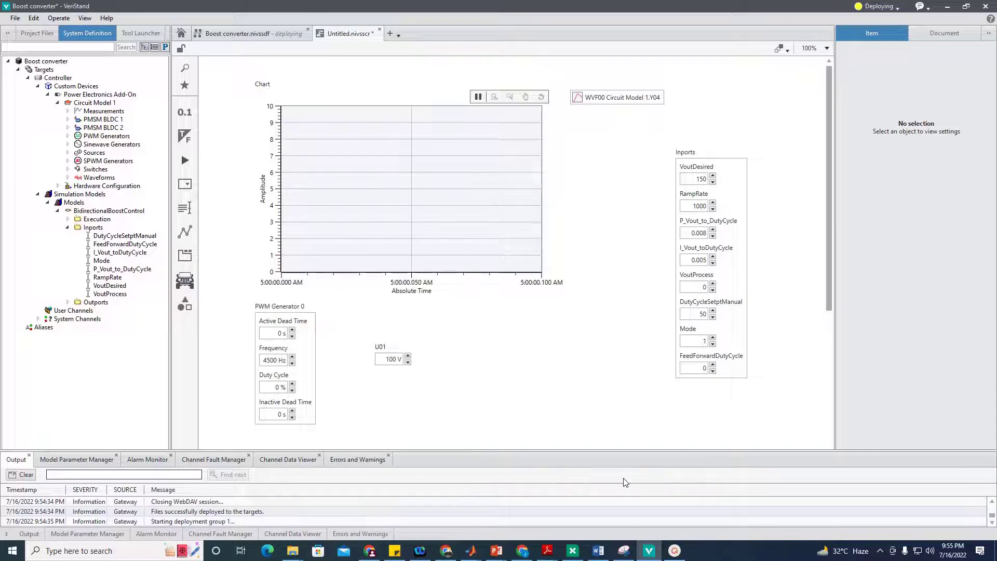
scroll(597, 385, down, 2)
scroll(600, 385, up, 2)
scroll(600, 384, down, 5)
scroll(600, 385, up, 5)
scroll(600, 385, down, 9)
scroll(601, 385, up, 9)
scroll(600, 385, down, 9)
scroll(600, 384, up, 7)
scroll(601, 383, up, 2)
scroll(597, 380, down, 2)
scroll(598, 379, up, 2)
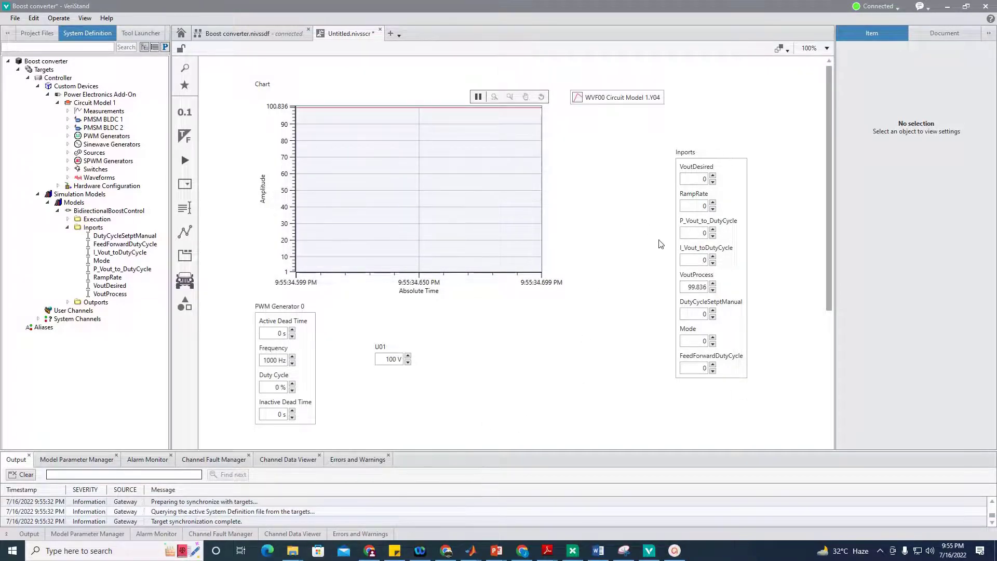
Step: Set the VoutDesired inport of the boost control model to 150
click(702, 179)
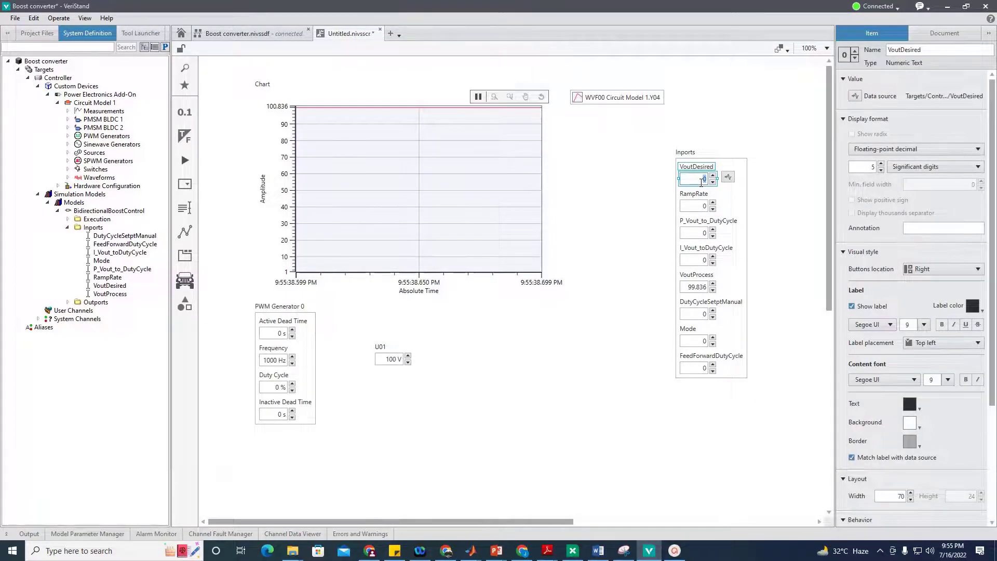
text(10)
text(150)
key(Return)
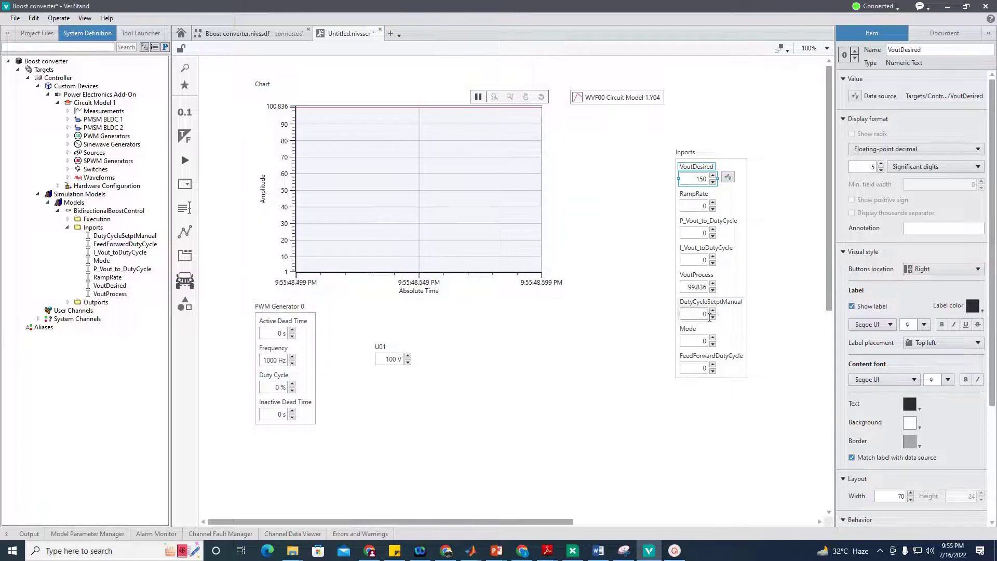
Step: Switch the control model's Mode to 1 and set DutyCycleSetptManual to 50
click(713, 338)
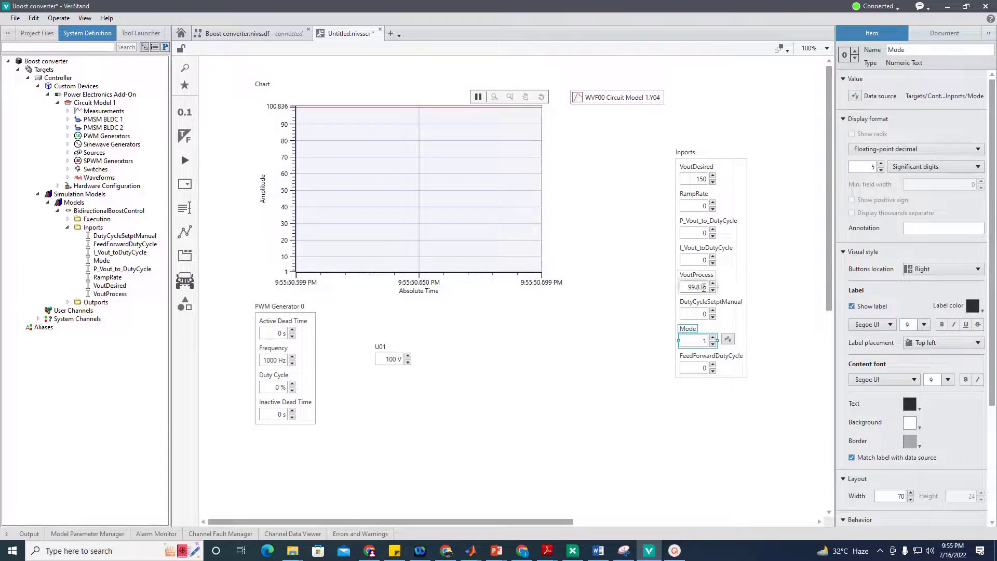
click(702, 315)
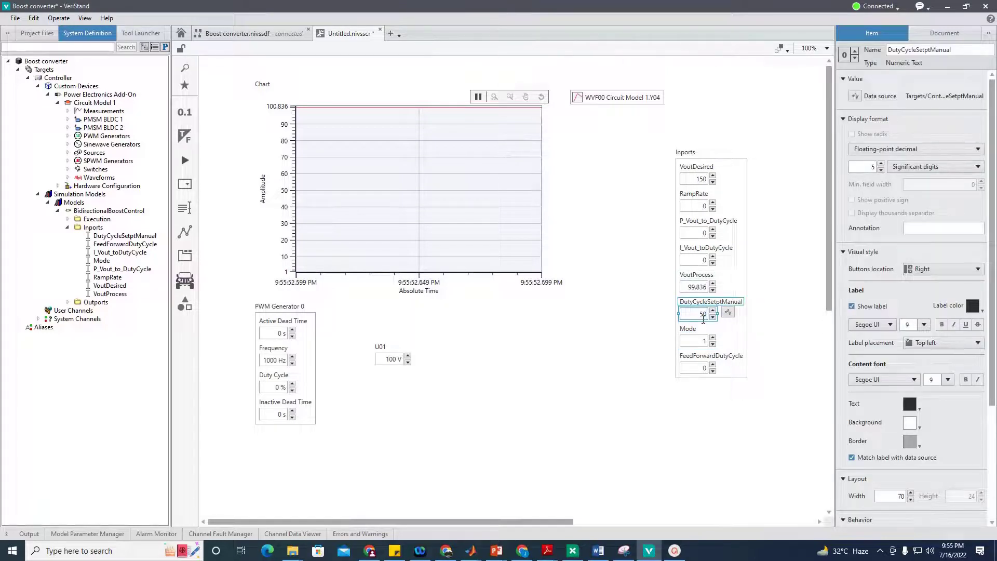
text(50)
key(Return)
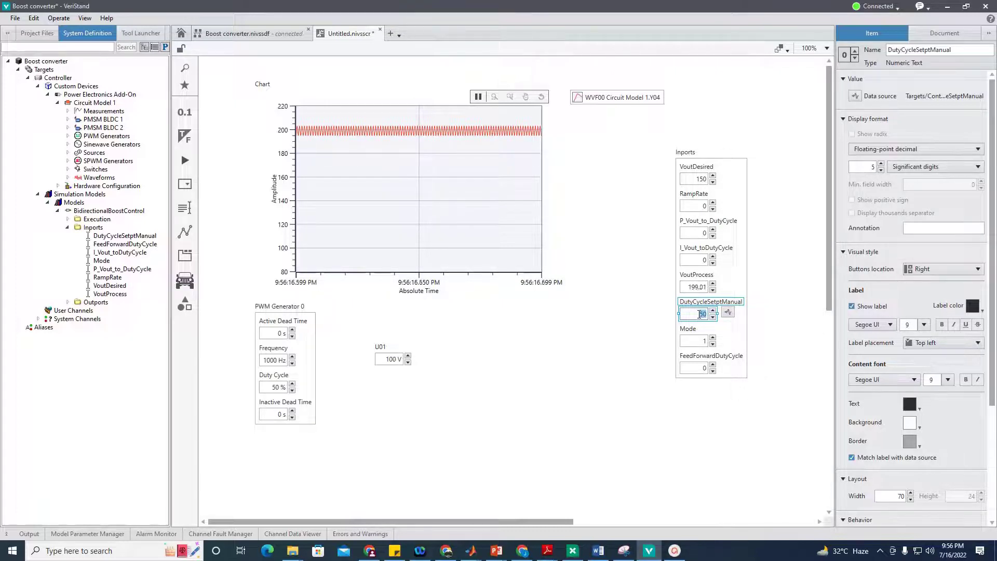
Step: Test the manual duty cycle by setting DutyCycleSetptManual to 30, 20 and 60, and return it to 50
key(Return)
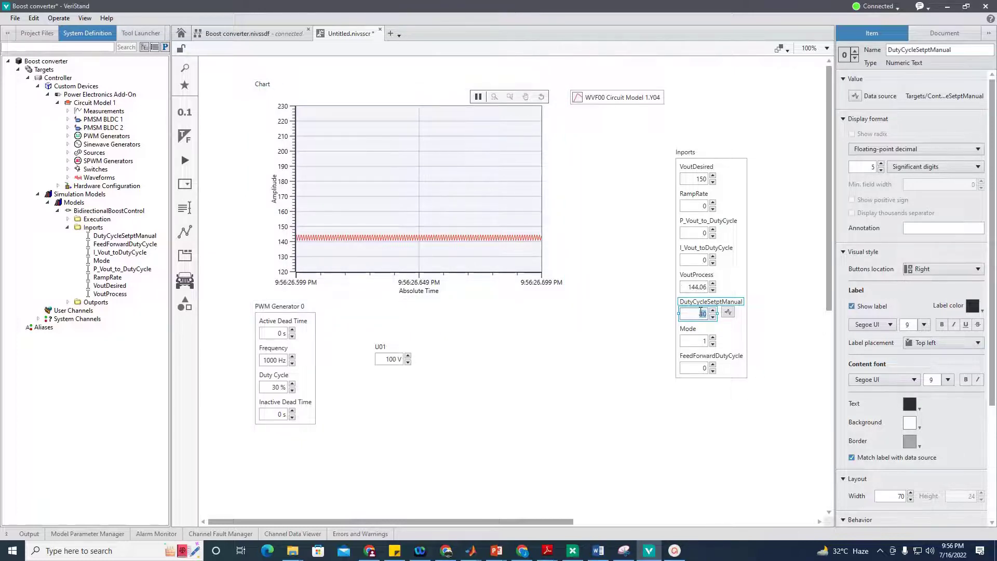
text(20)
key(Return)
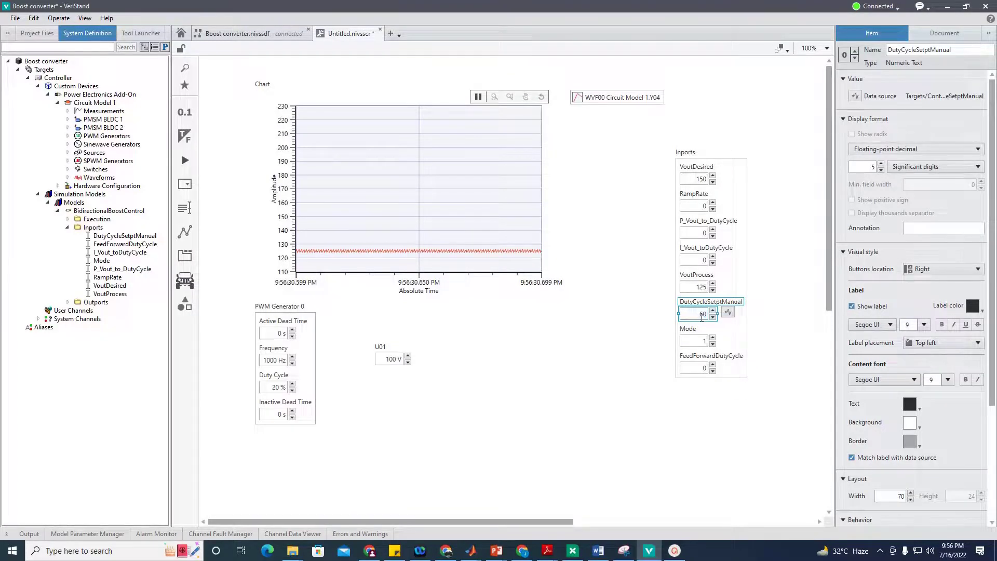
key(Return)
text(5)
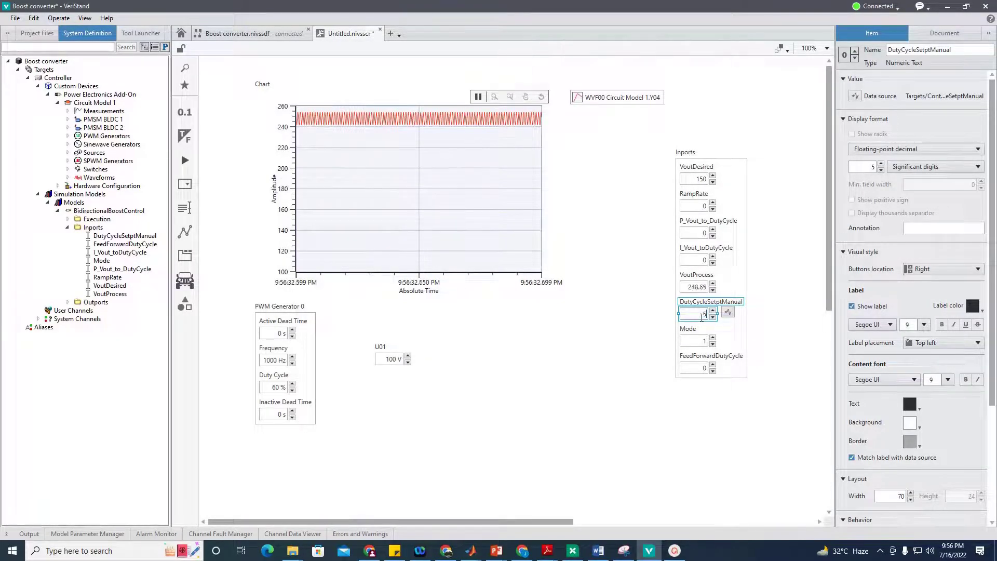
text(0)
key(Return)
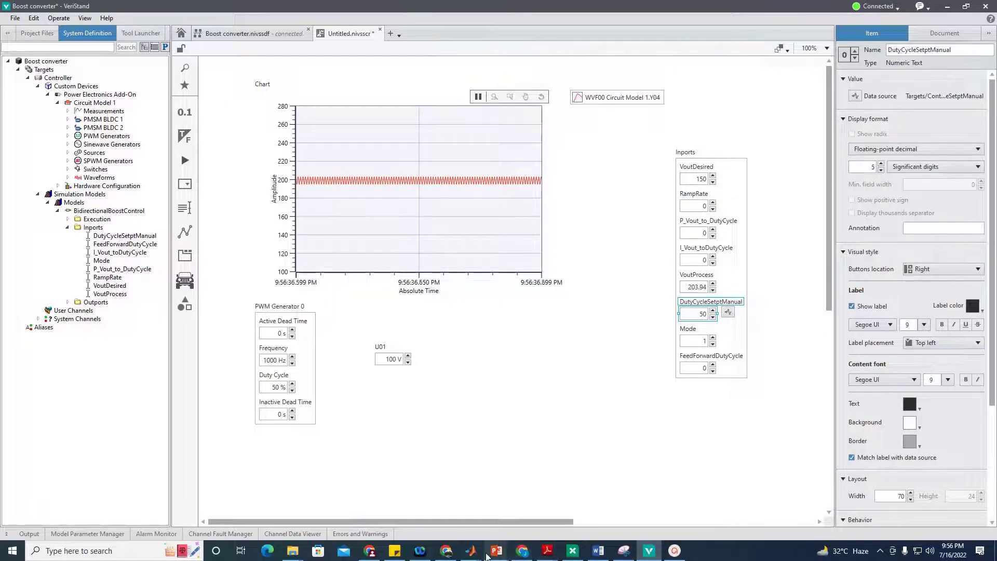
Step: Check the mode logic in the Simulink model, and set P_Vout_to_DutyCycle to 0.008 and I_Vout_toDutyCycle to 0.005 in VeriStand
mouse_move(472, 549)
click(491, 535)
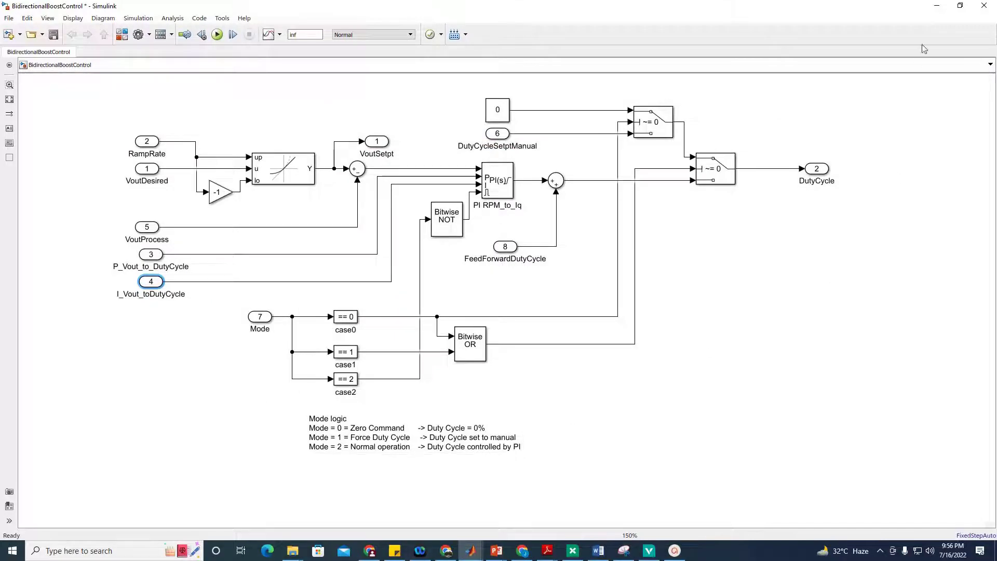
click(946, 5)
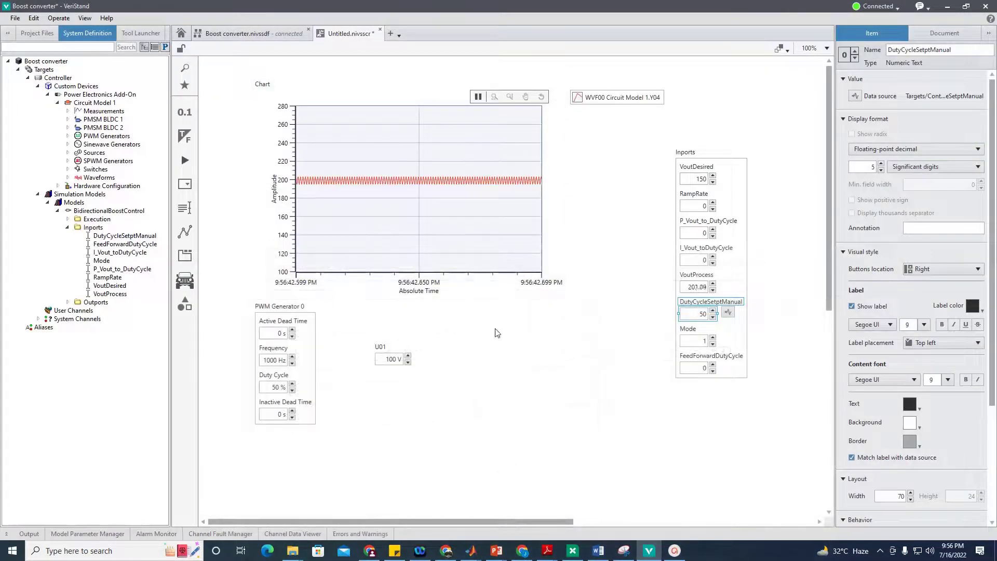
click(702, 233)
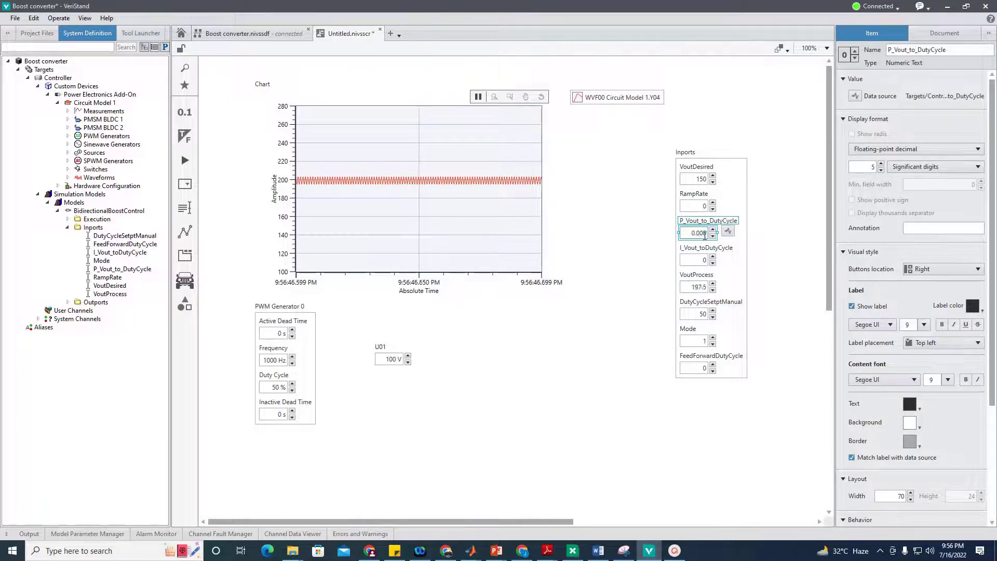
click(697, 250)
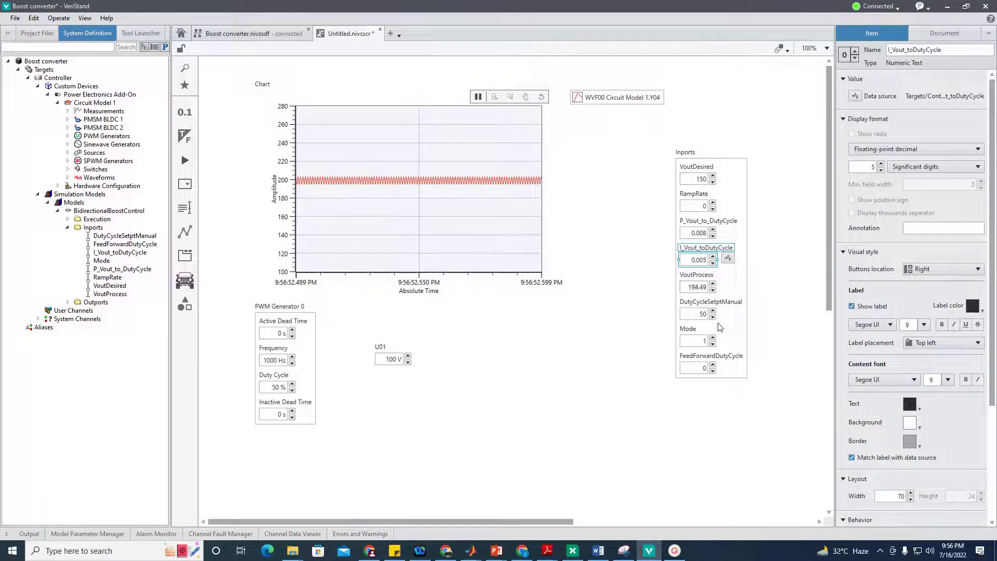
Step: Switch Mode to 2 for PI-controlled operation and set RampRate to 1000
click(712, 338)
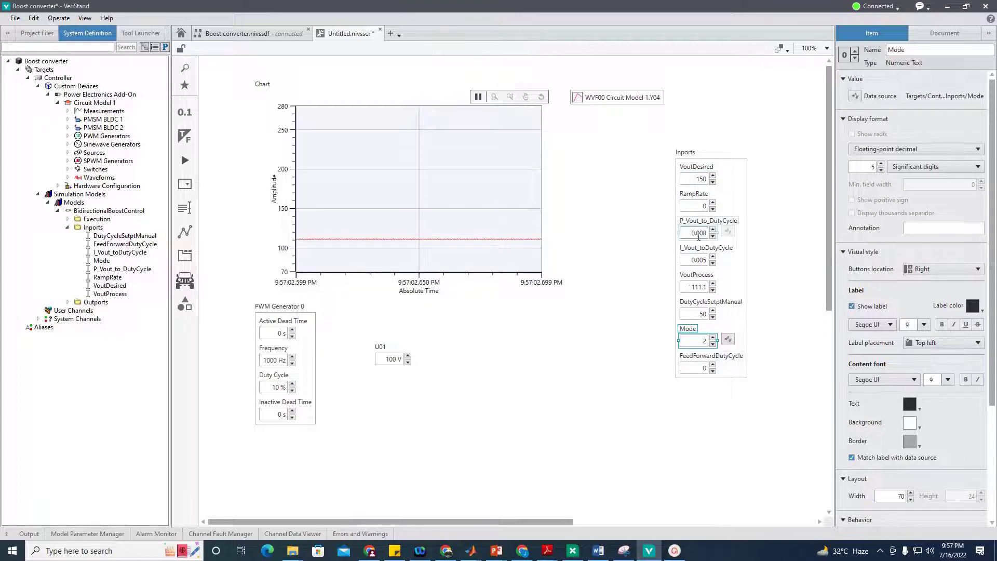
click(704, 206)
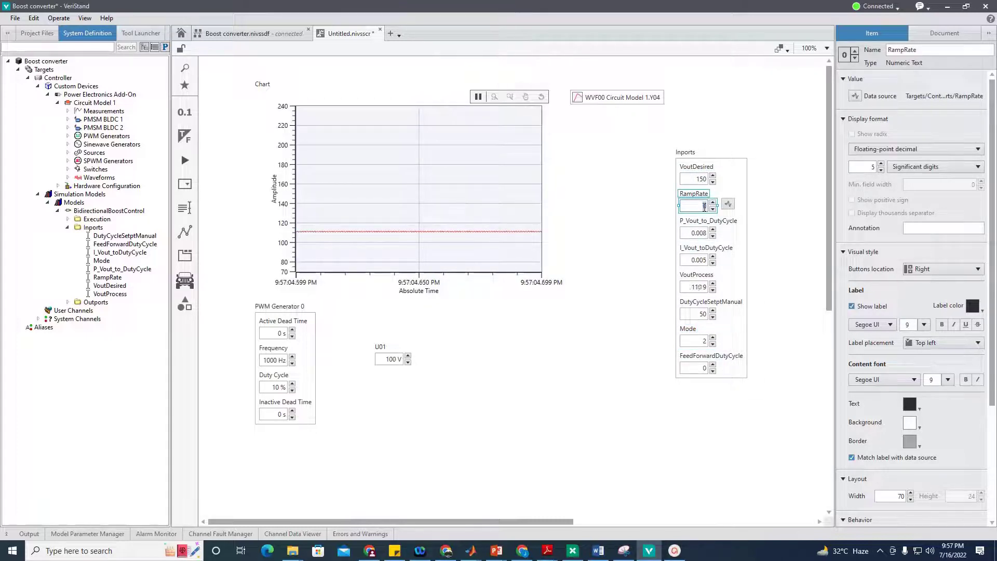
text(00)
key(Return)
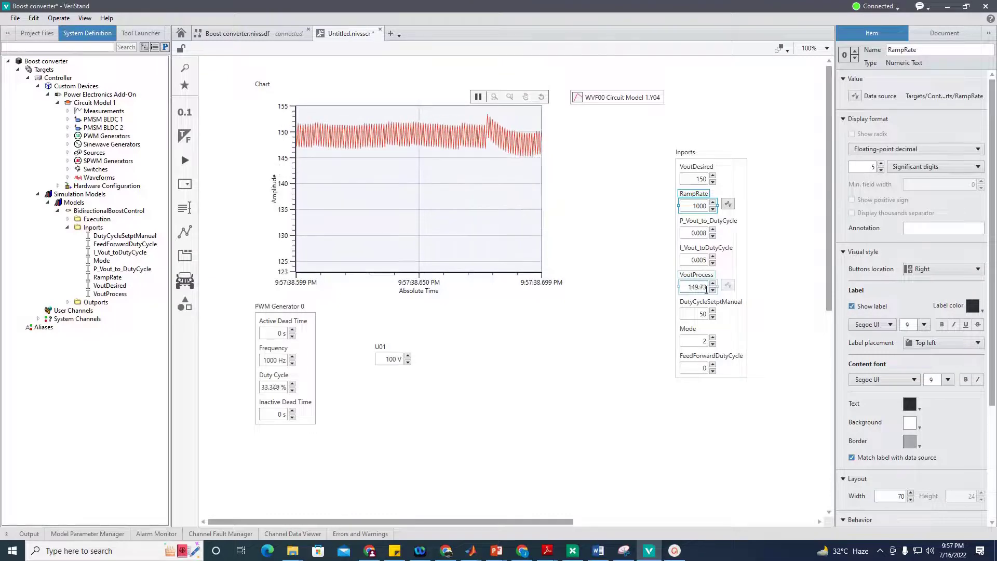
Step: Raise the VoutDesired setpoint to 200 under PI control
click(698, 178)
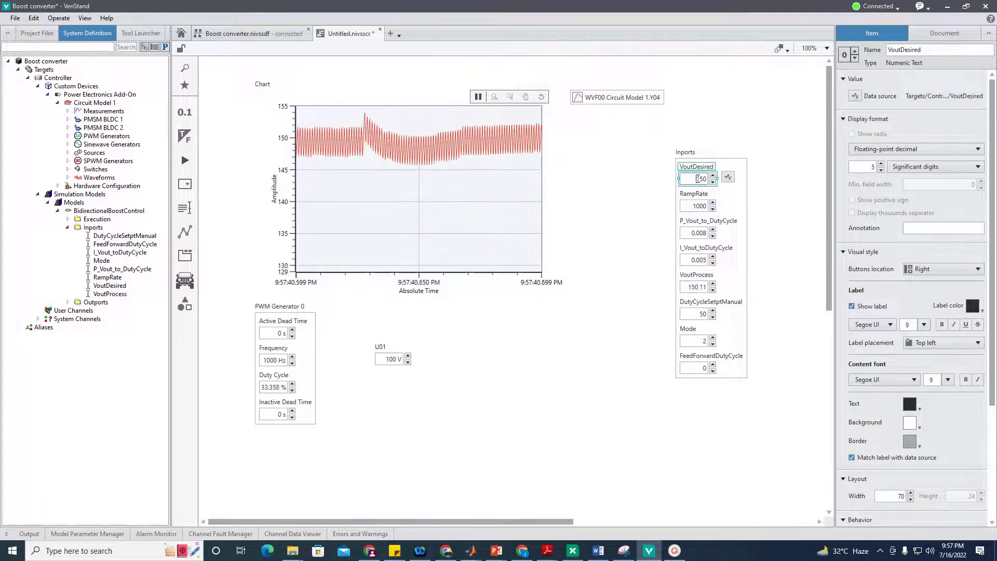
double_click(697, 179)
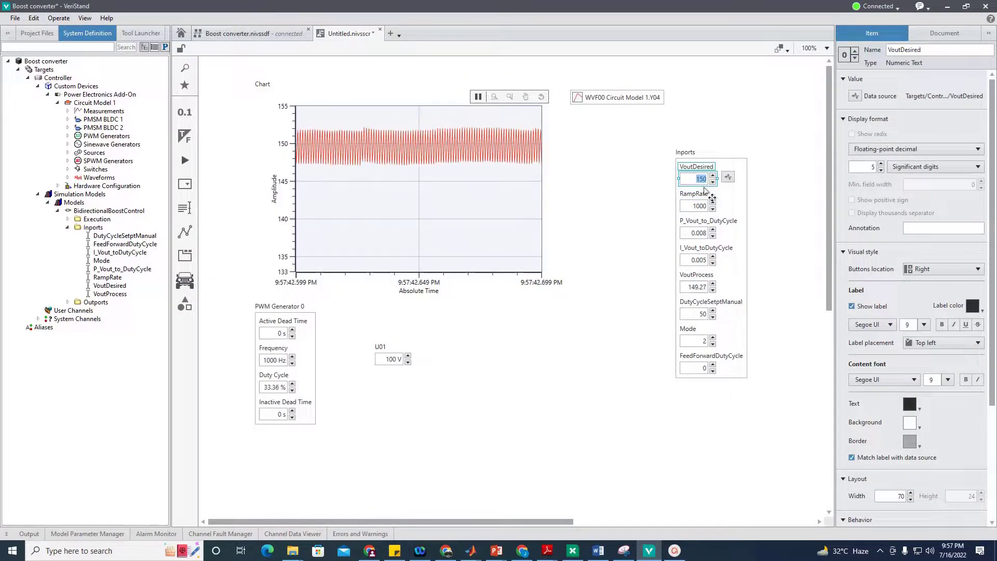
text(20)
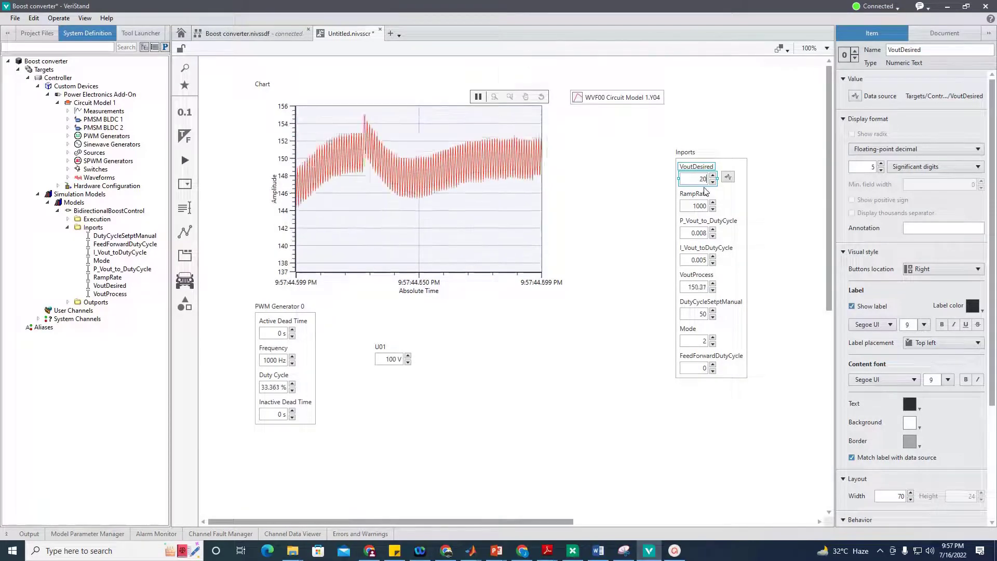
text(0)
key(Return)
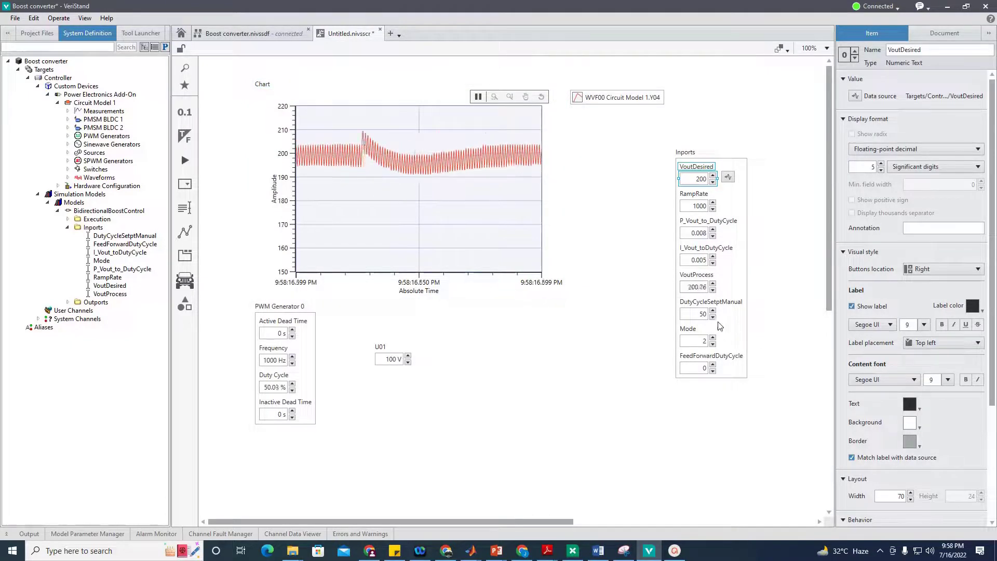
Step: Test the closed-loop response by setting VoutDesired to 120, followed by 220
double_click(701, 180)
text(120)
key(Return)
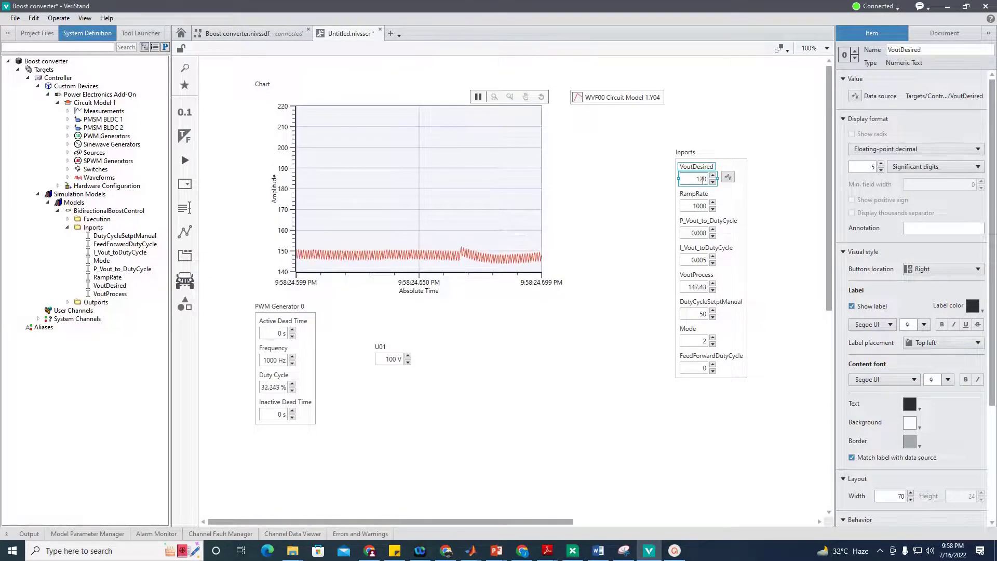
double_click(702, 179)
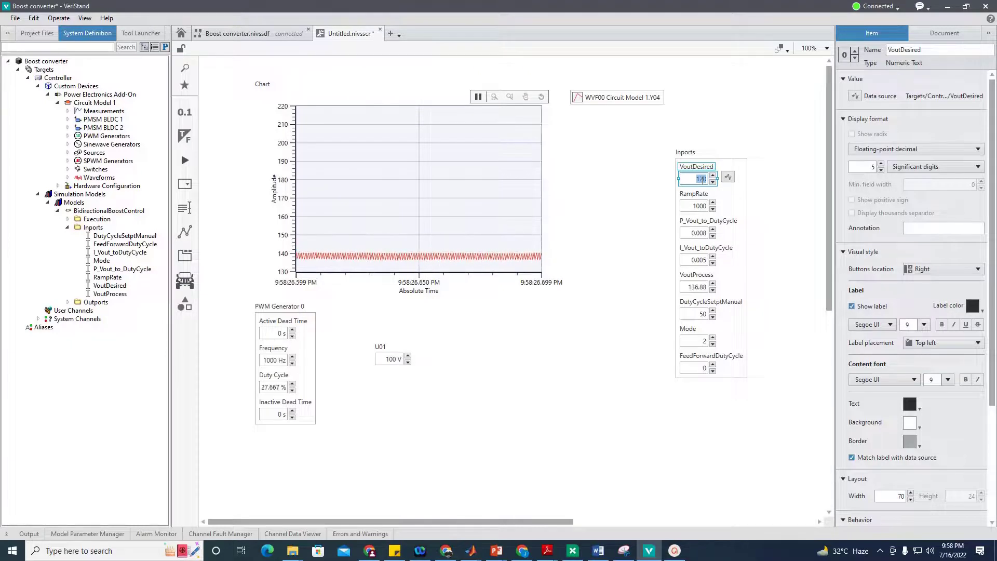
text(220)
key(Return)
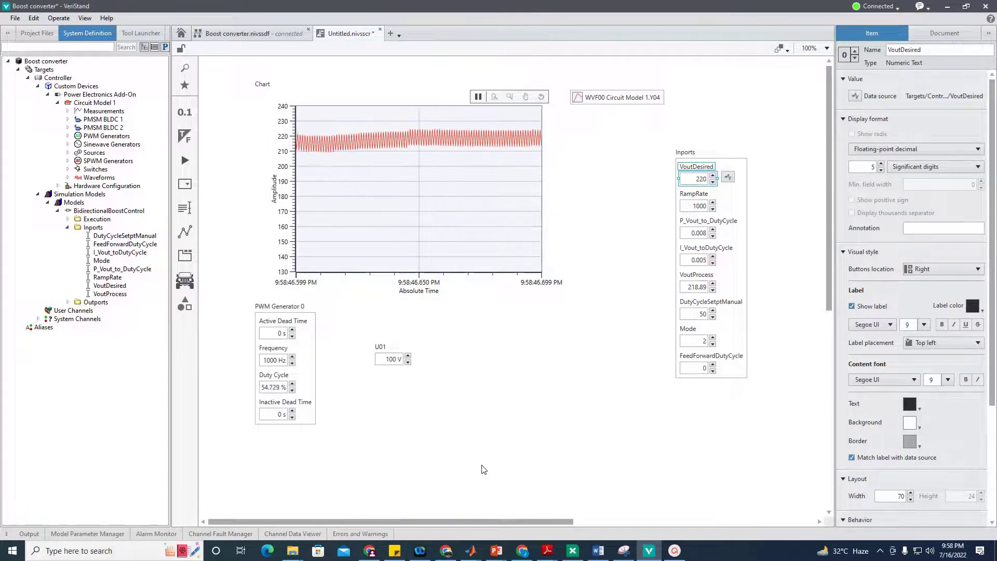
Step: Switch Mode to 0 for zero command, and step it back up through 1 to 2
double_click(713, 344)
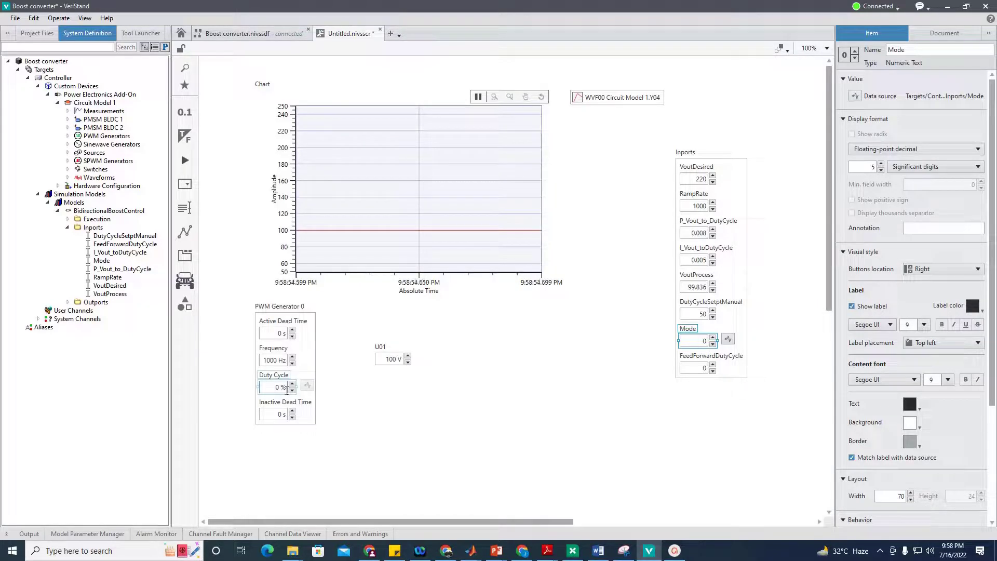
click(550, 551)
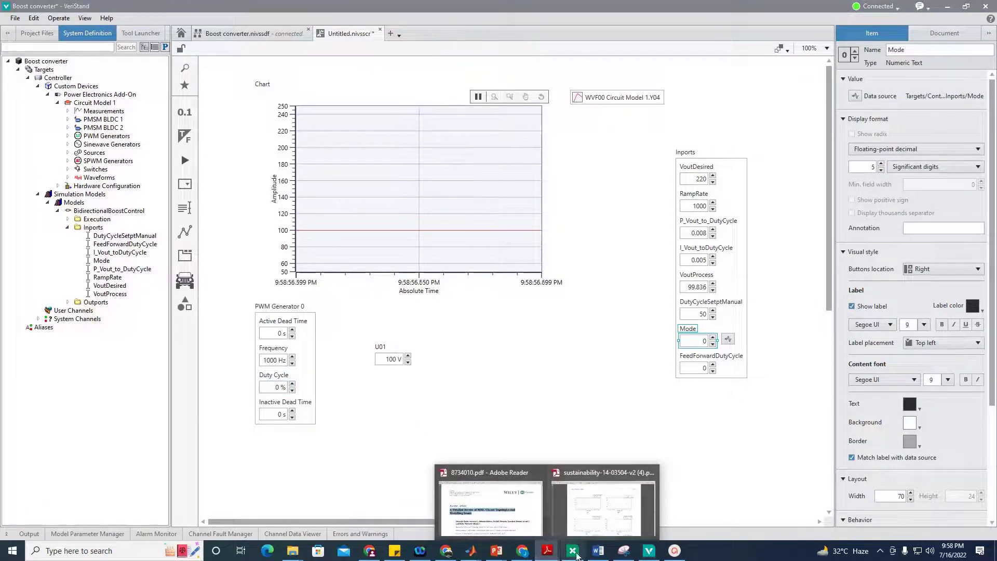
click(618, 368)
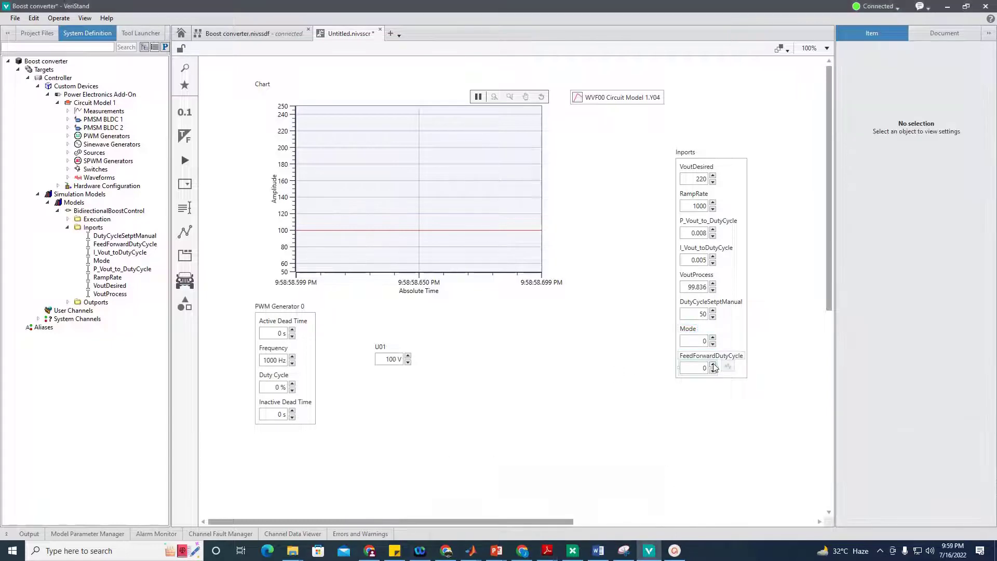
click(713, 338)
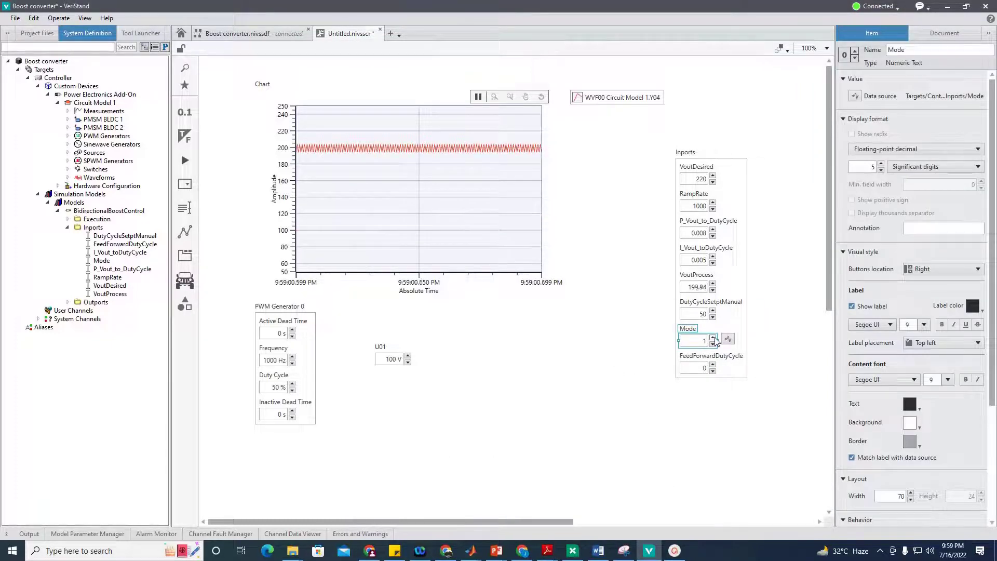
click(713, 338)
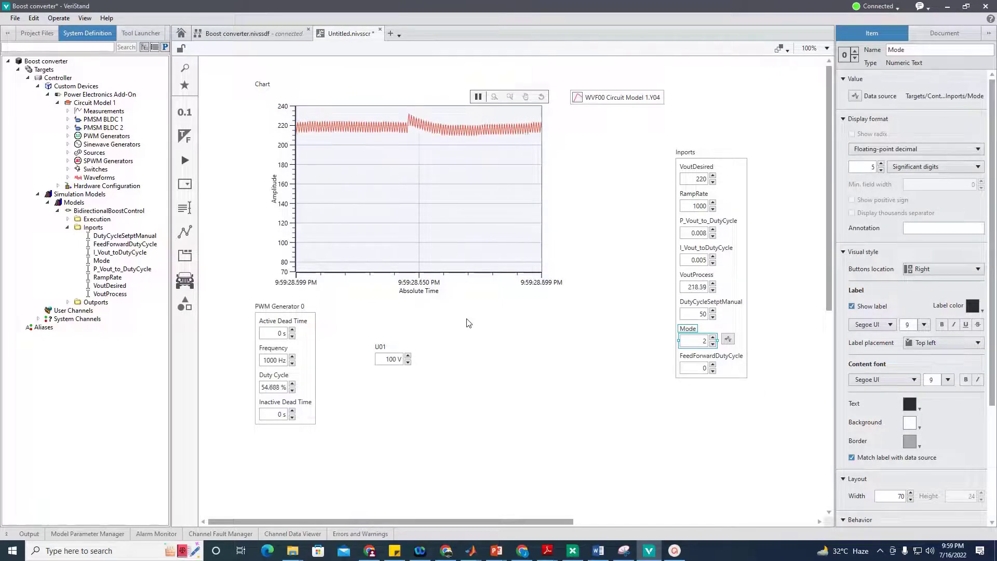
click(897, 11)
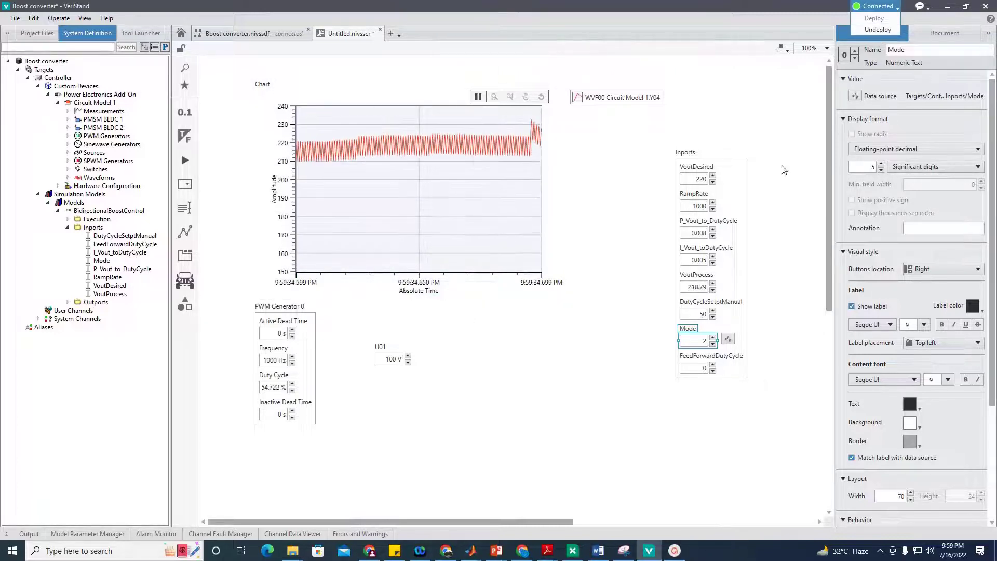
click(674, 551)
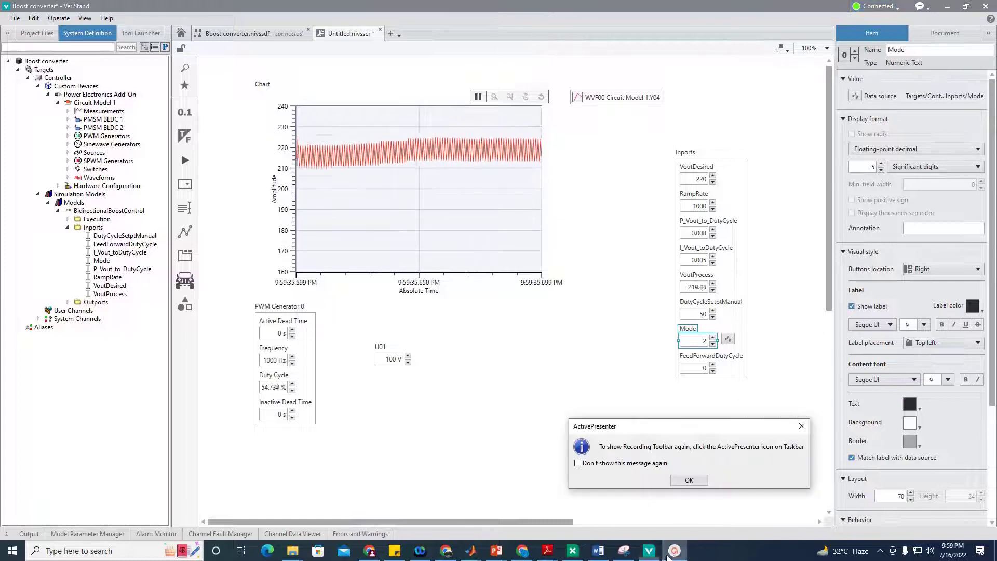
click(690, 481)
click(880, 550)
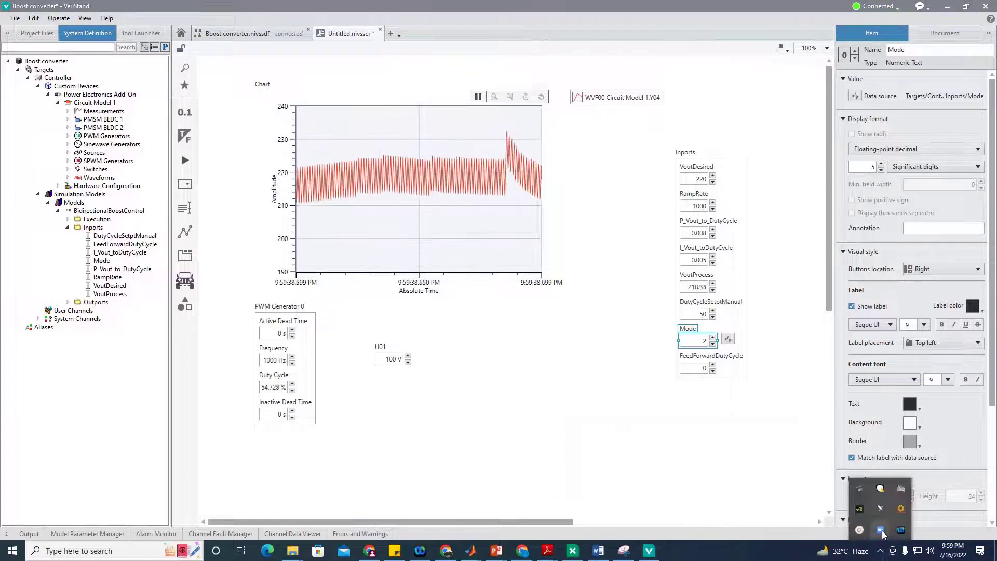
click(859, 530)
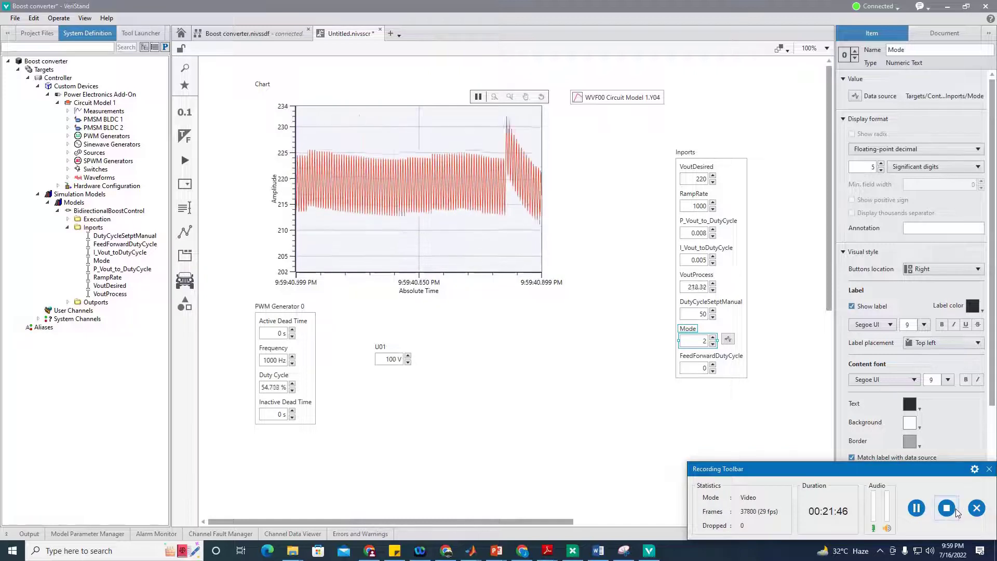